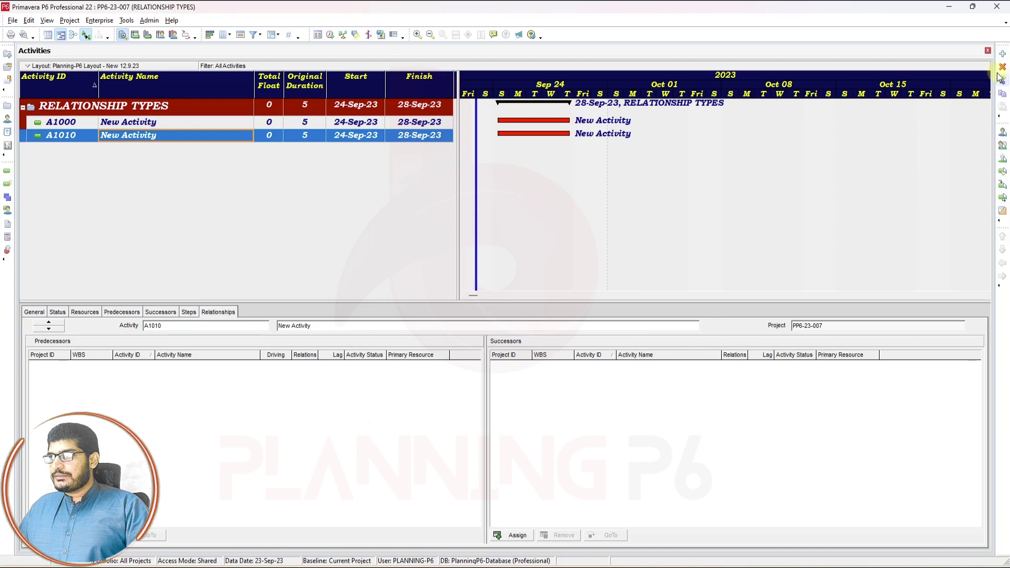
Add one new activity under RELATIONSHIP TYPES and set the New Activity wizard not to show again
left_click(1003, 52)
left_click(411, 382)
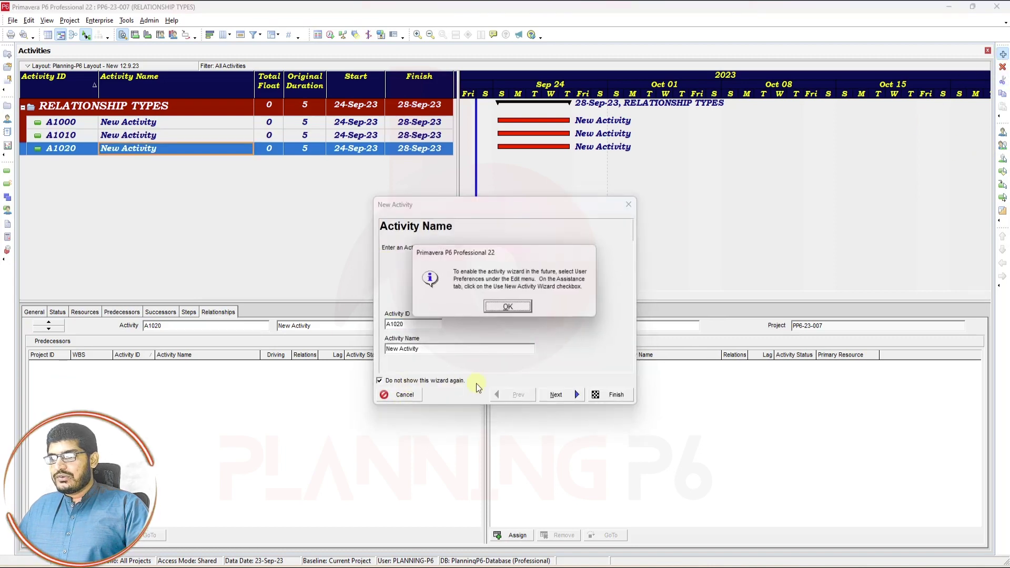
left_click(510, 308)
left_click(611, 395)
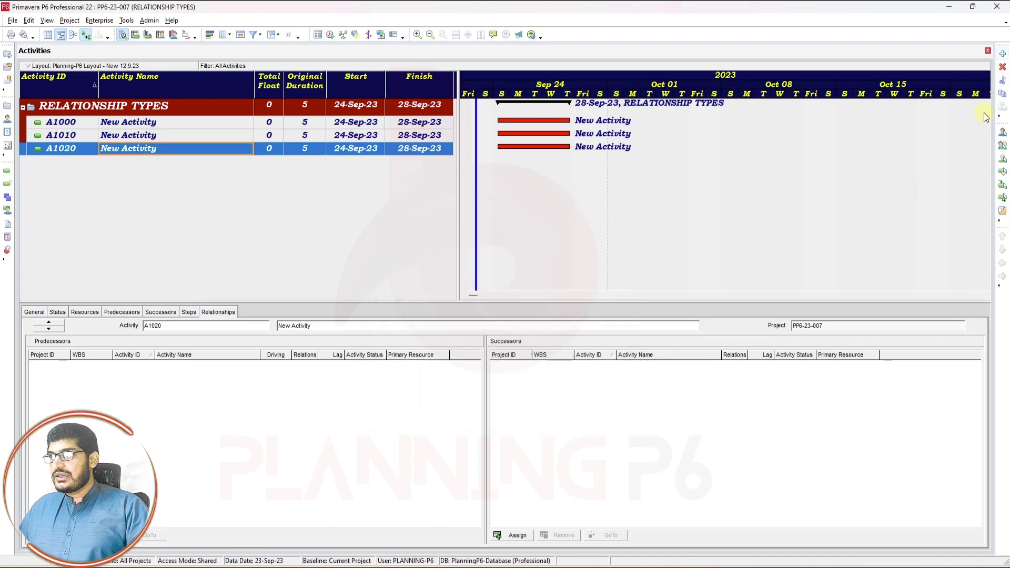
Add nine more activities with default settings under RELATIONSHIP TYPES
left_click(1003, 54)
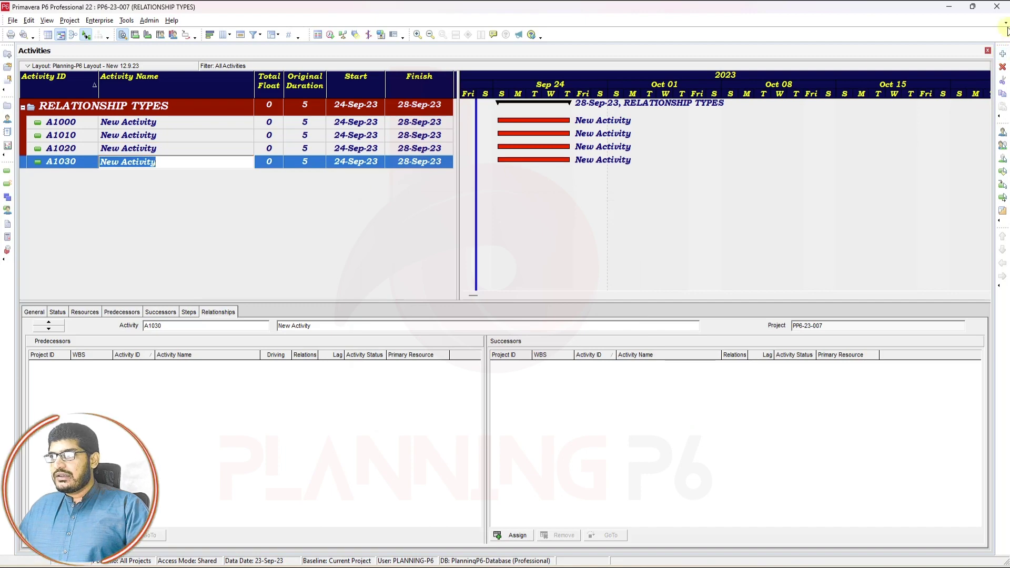
left_click(1003, 54)
left_click(1003, 54)
left_click(1002, 54)
left_click(1003, 55)
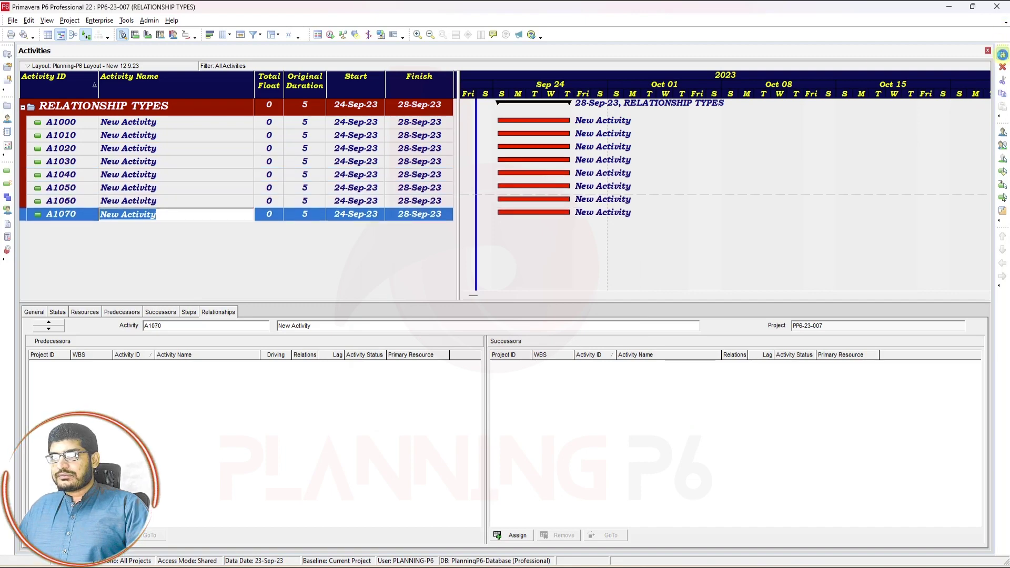
left_click(1003, 54)
left_click(1003, 55)
left_click(1003, 55)
left_click(1003, 54)
Rename activities A1000 through A1050 in order as A, B, C, D, E and F
left_click(158, 126)
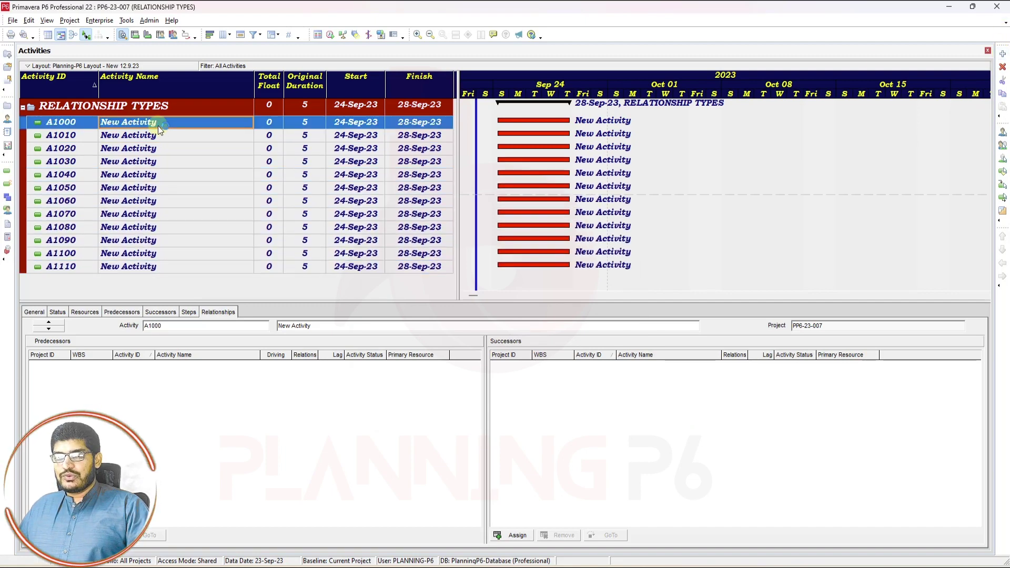
type("A")
left_click(160, 136)
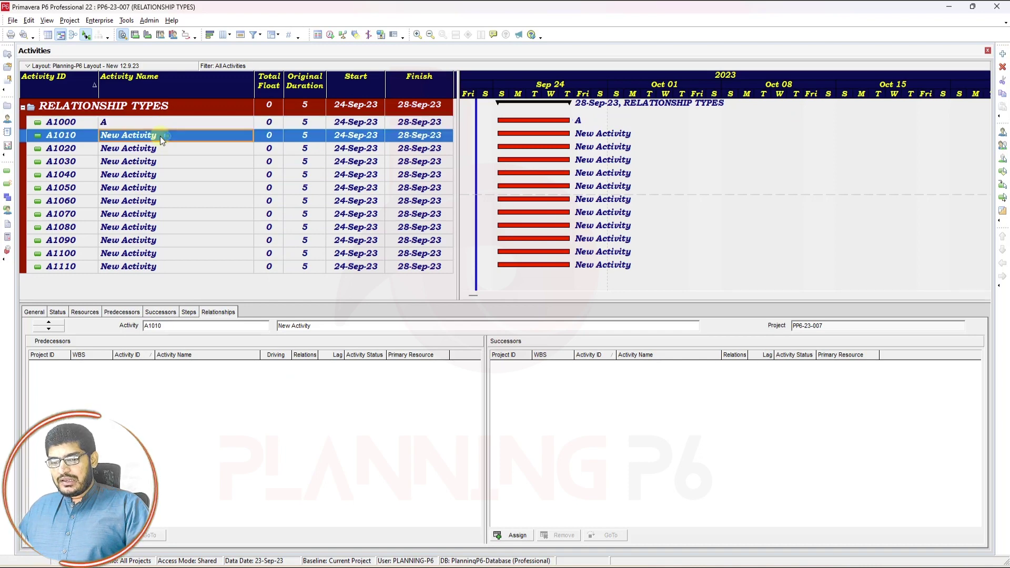
type("B")
left_click(160, 150)
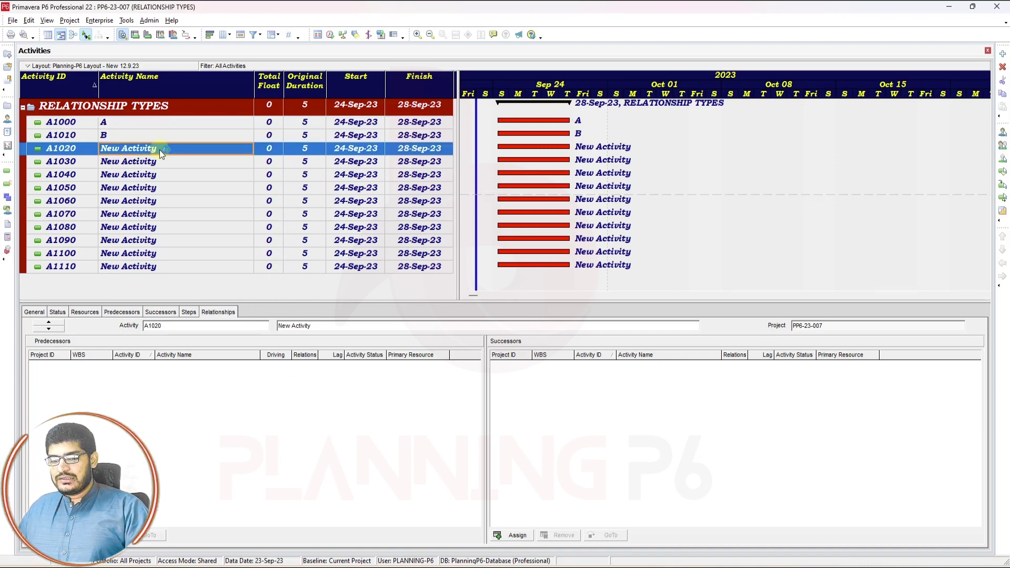
type("W")
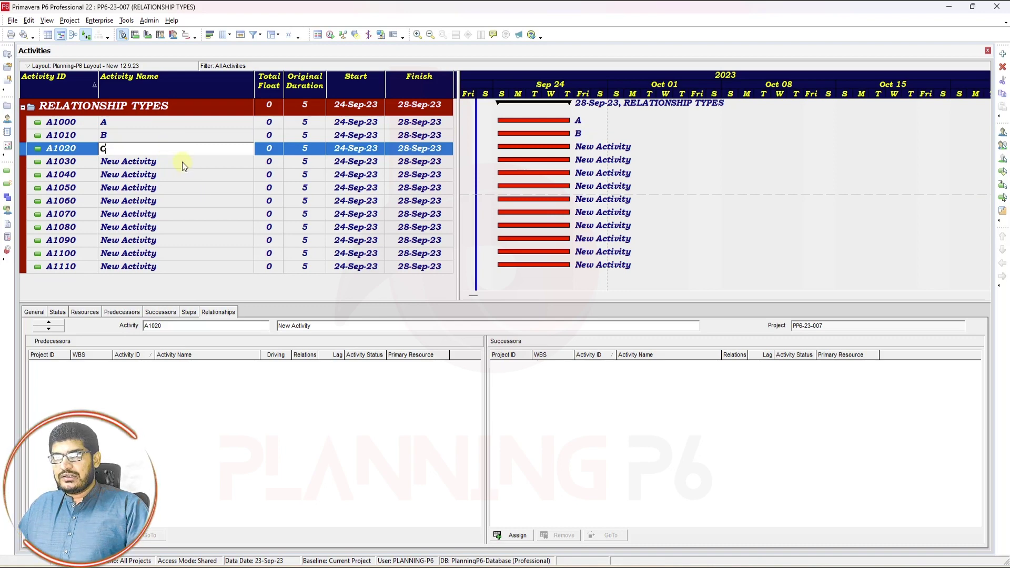
left_click(182, 162)
type("D")
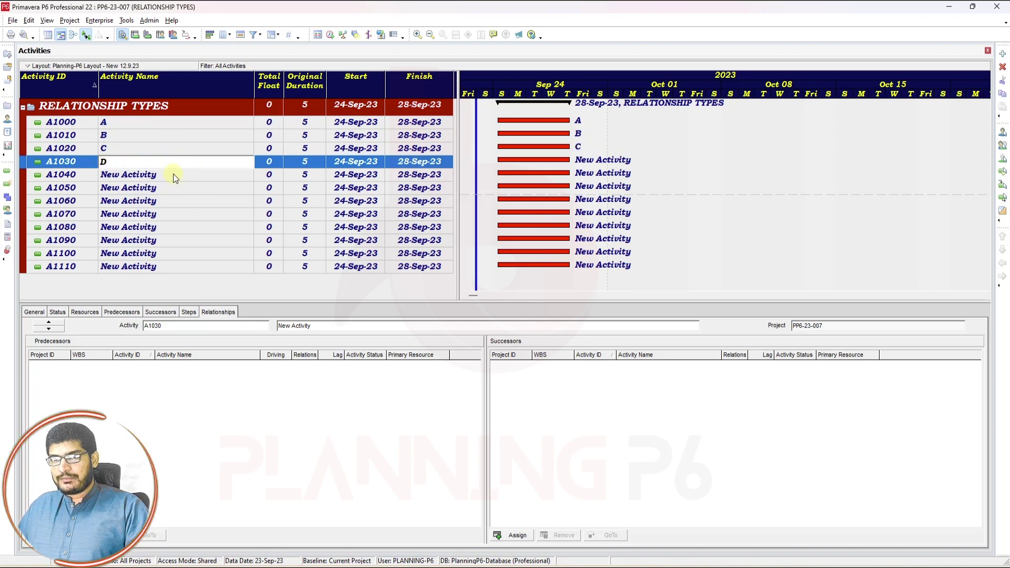
left_click(172, 173)
type("E")
left_click(170, 187)
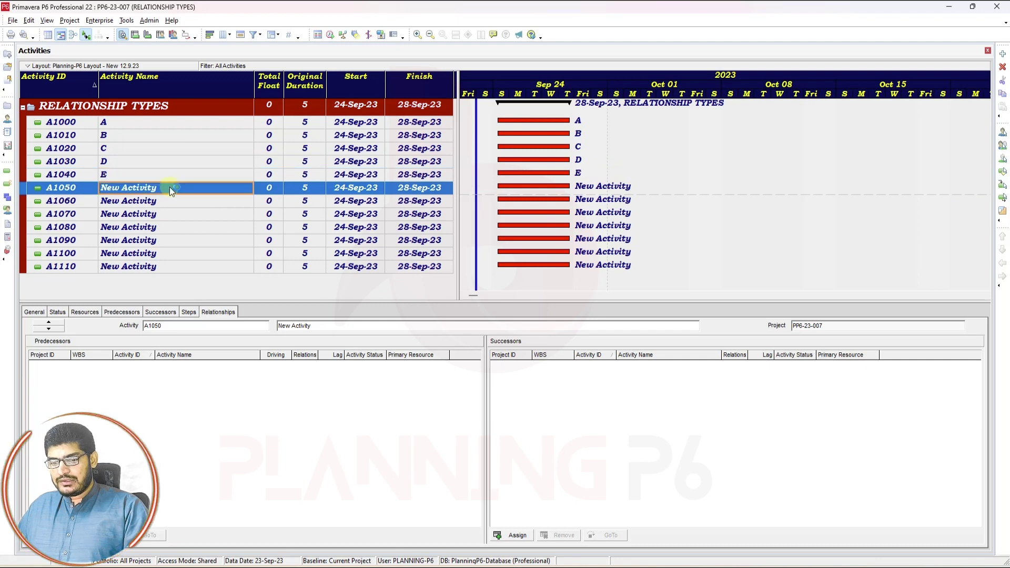
type("F")
Rename activities A1060 through A1110 in order as G, H, I, J, K and L
left_click(168, 201)
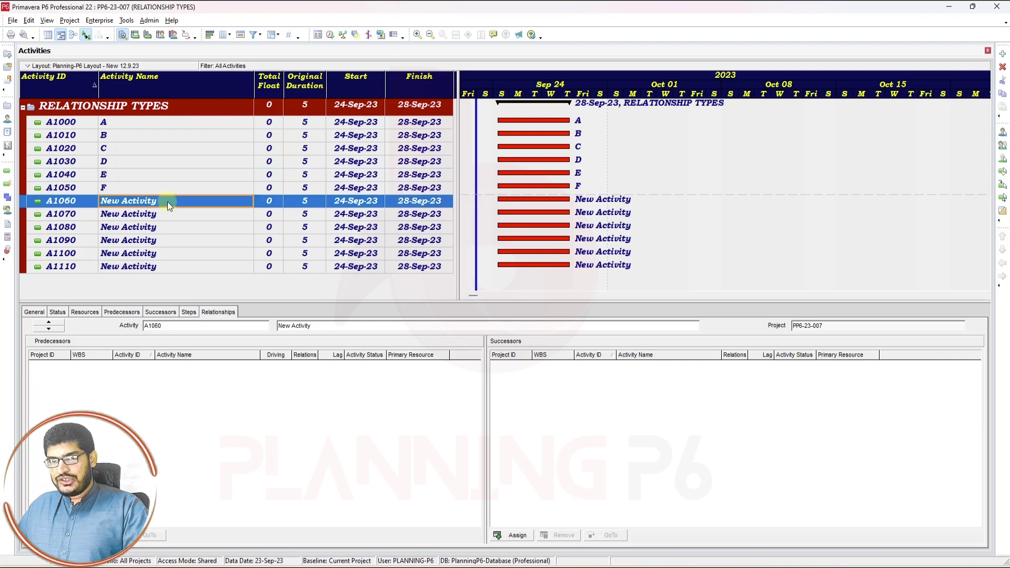
type("G")
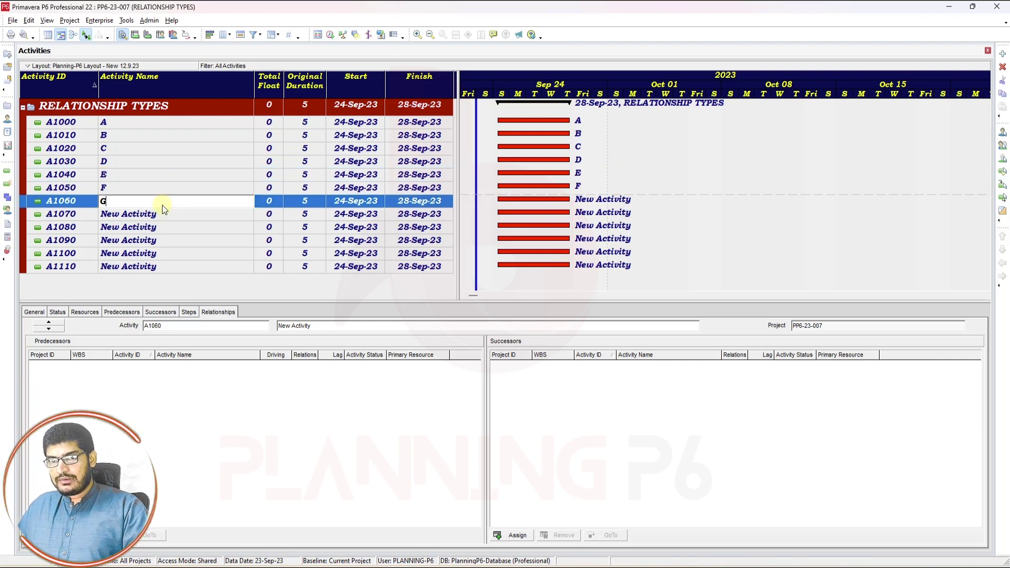
left_click(158, 214)
type("H")
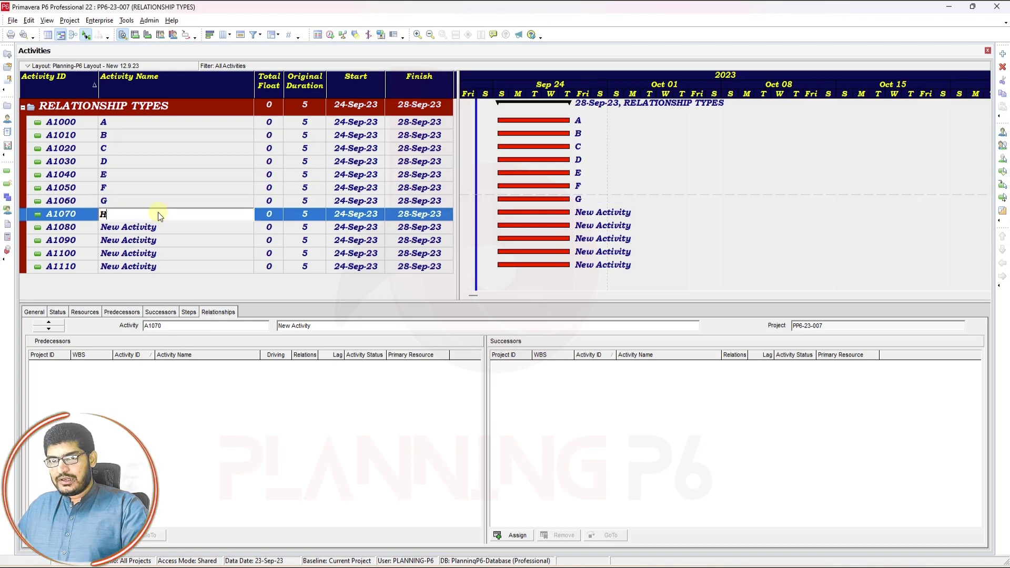
left_click(149, 227)
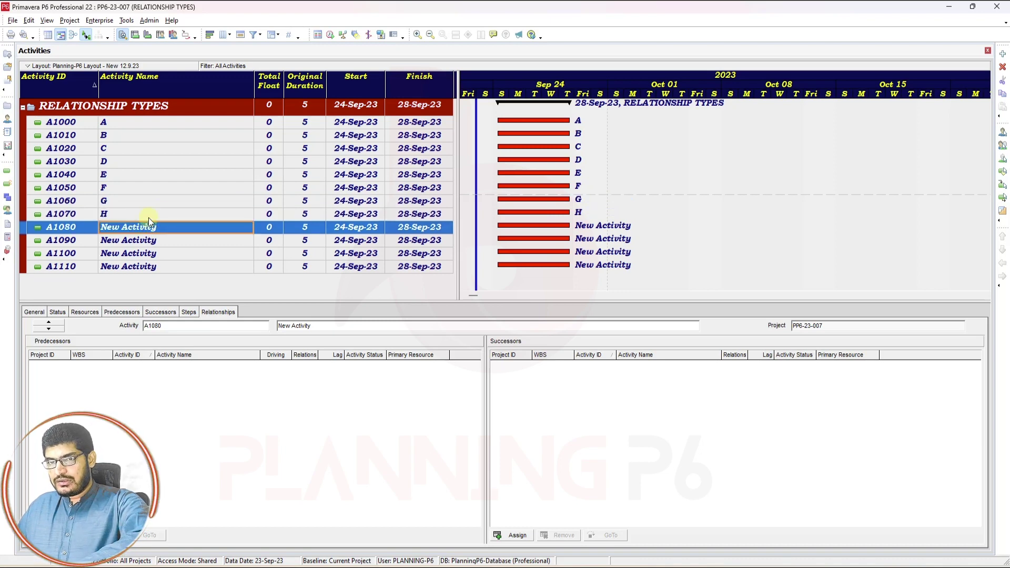
type("I")
left_click(138, 239)
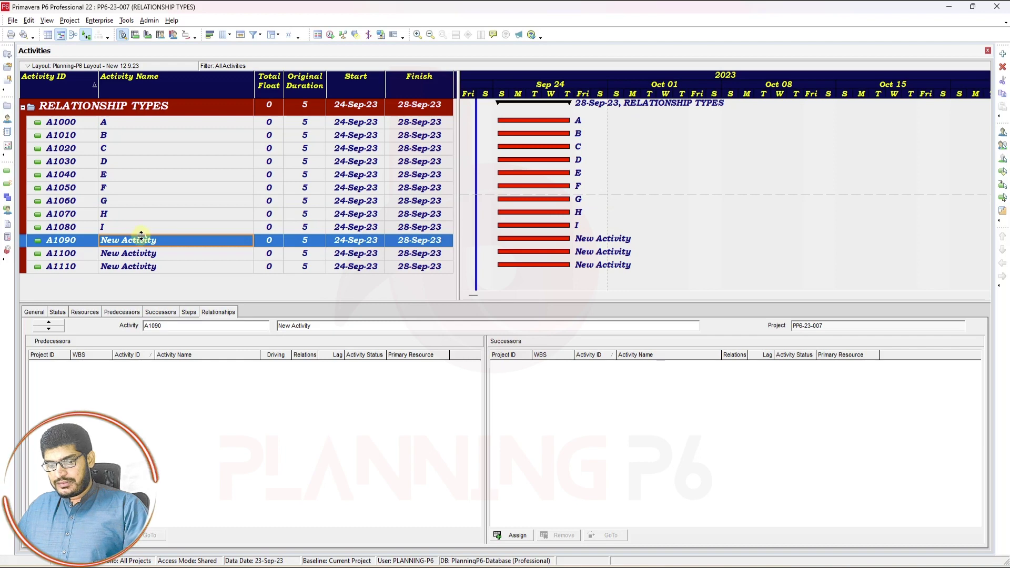
type("J")
left_click(143, 254)
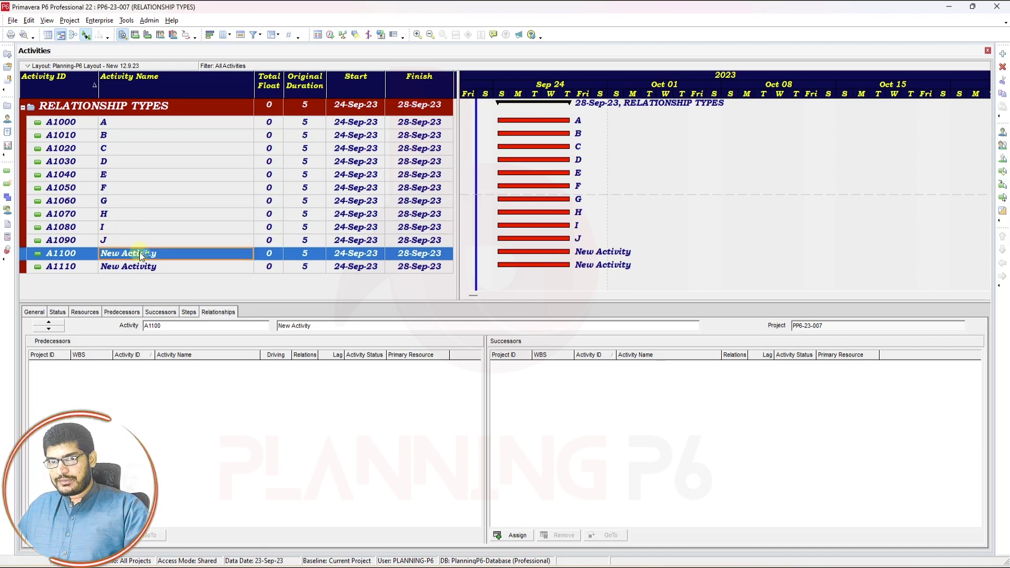
type("K")
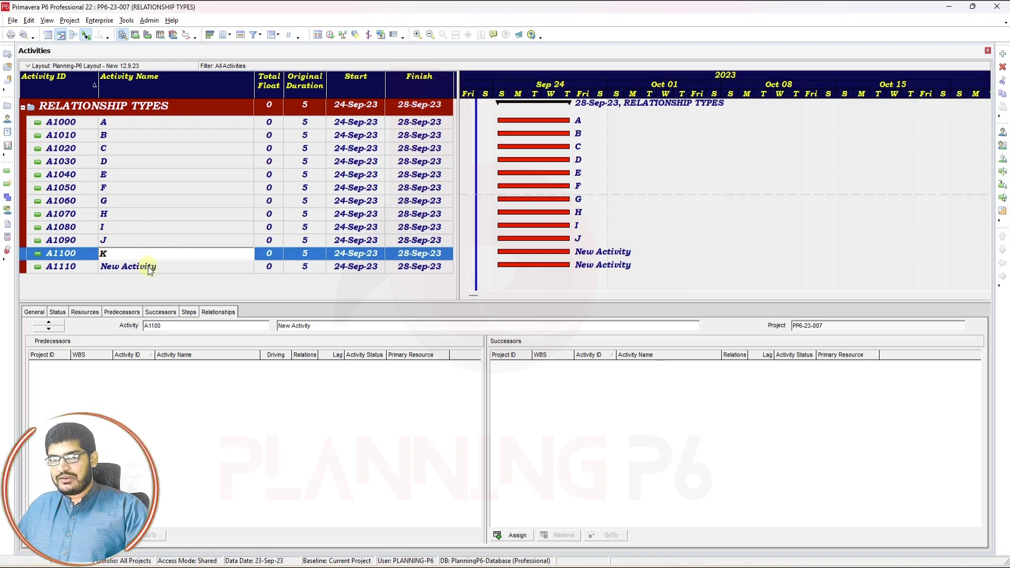
left_click(150, 267)
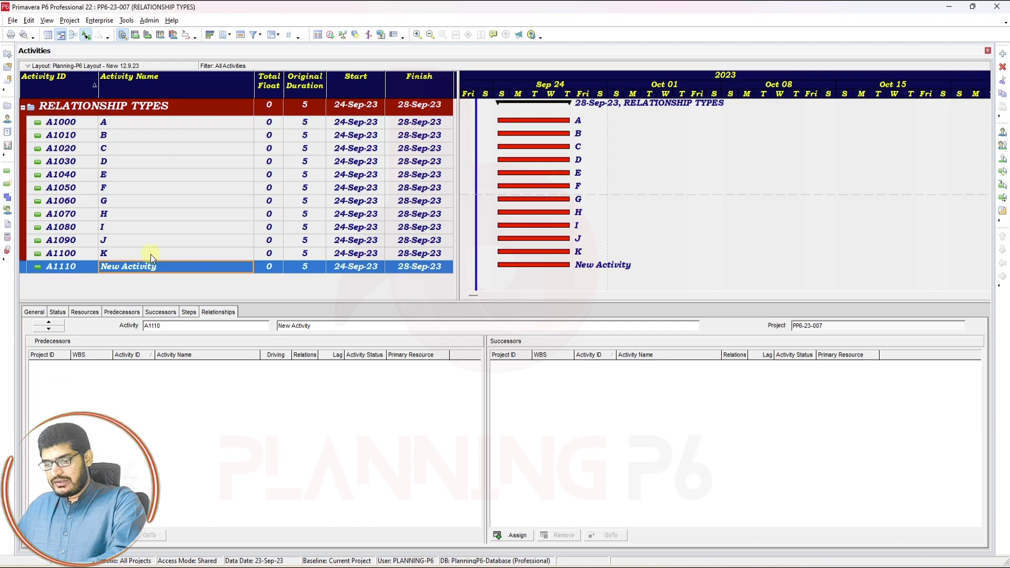
type("L")
left_click(155, 282)
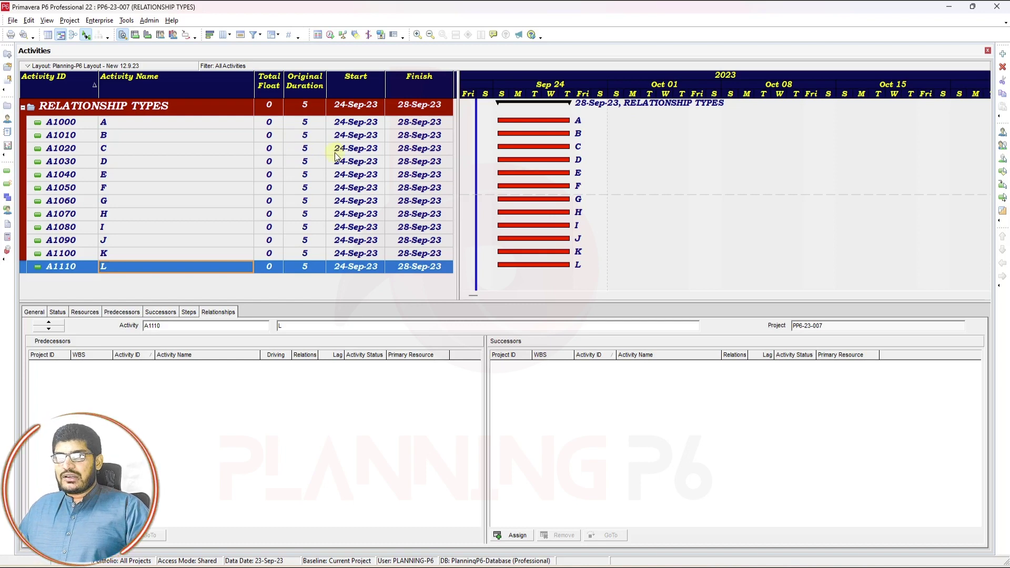
Select activity B and review which detail tabs are available and displayed in the activity details customization
left_click(119, 135)
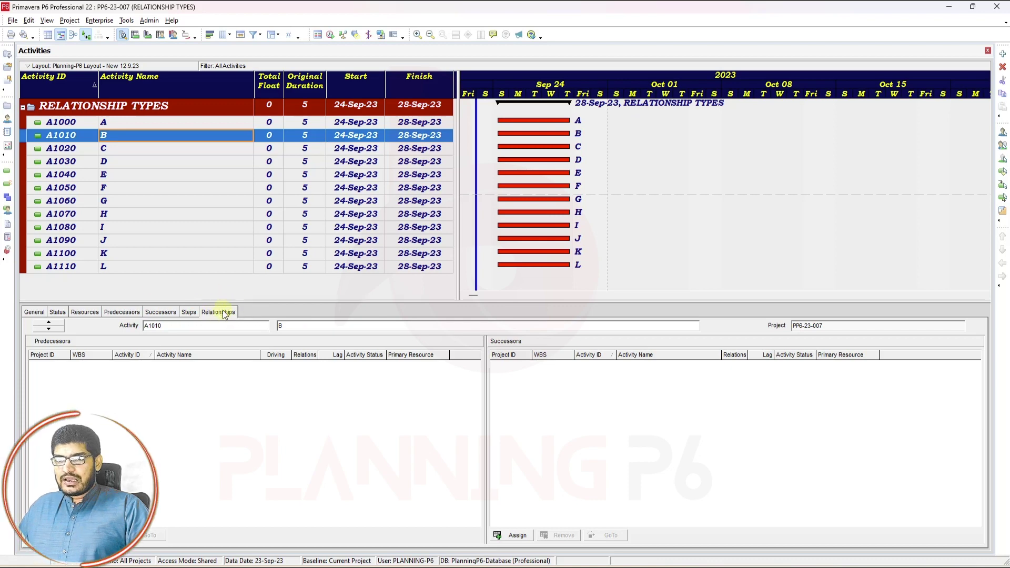
right_click(245, 309)
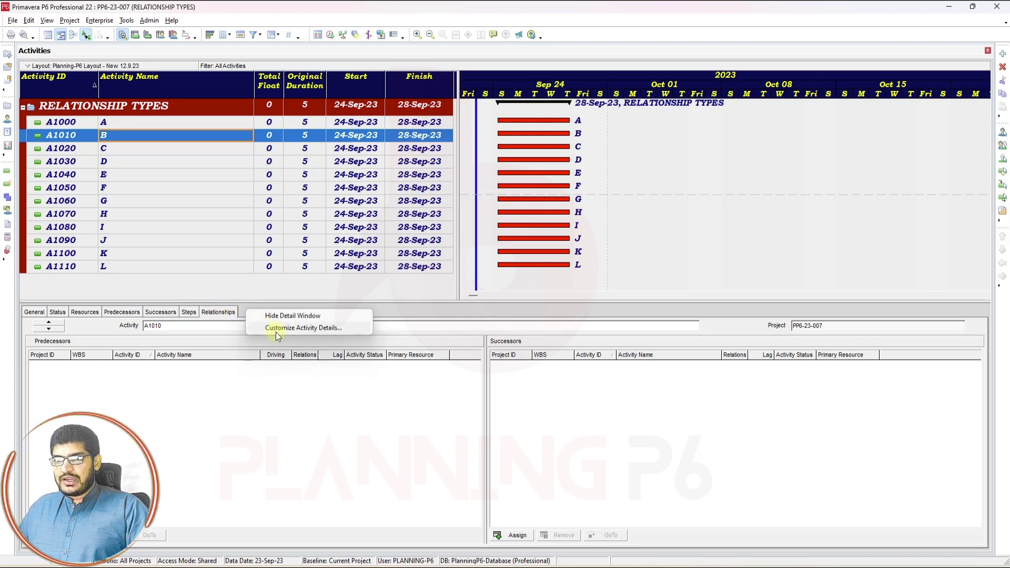
left_click(276, 331)
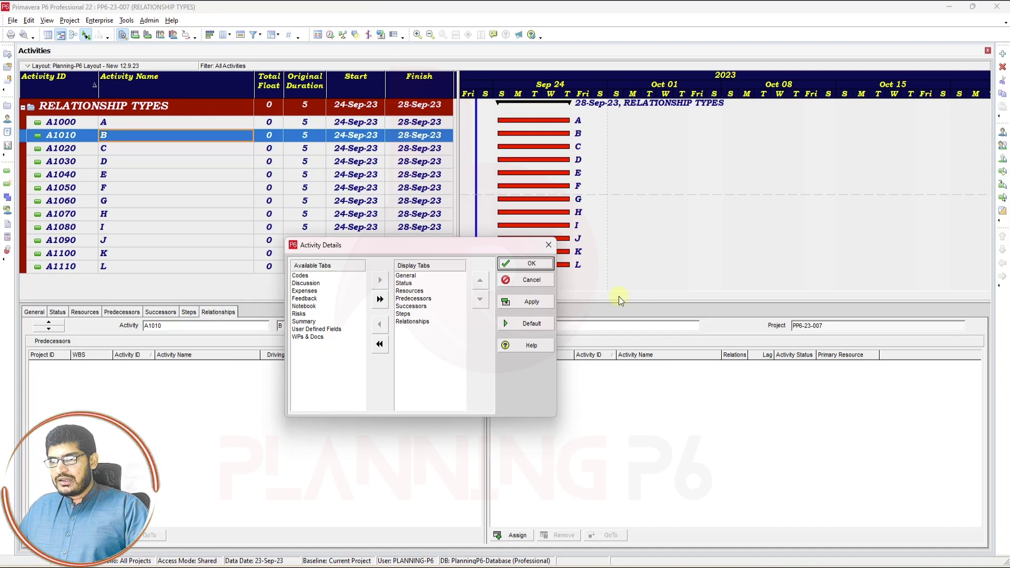
left_click(542, 266)
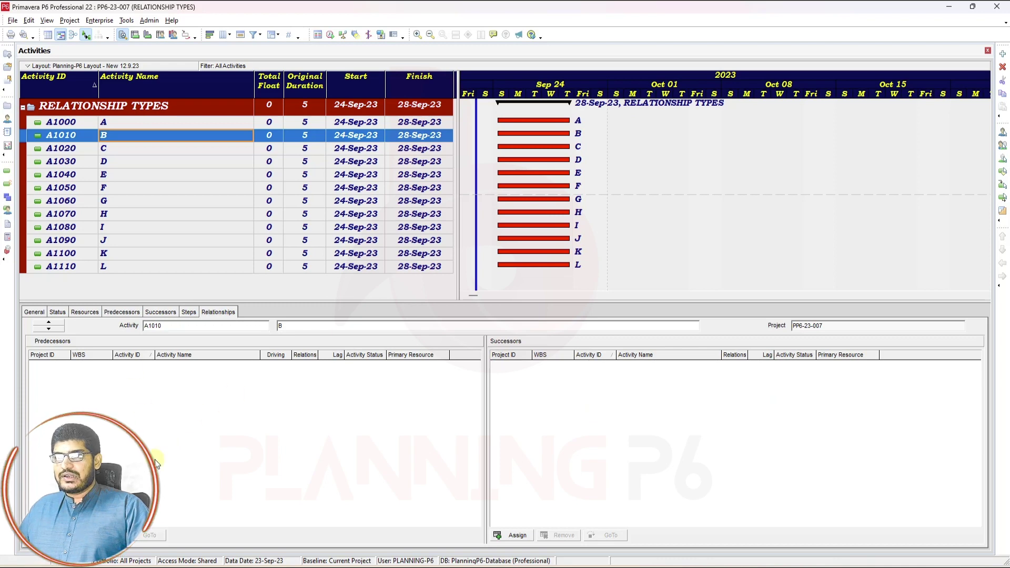
Assign activity A as a predecessor of activity B
left_click(53, 536)
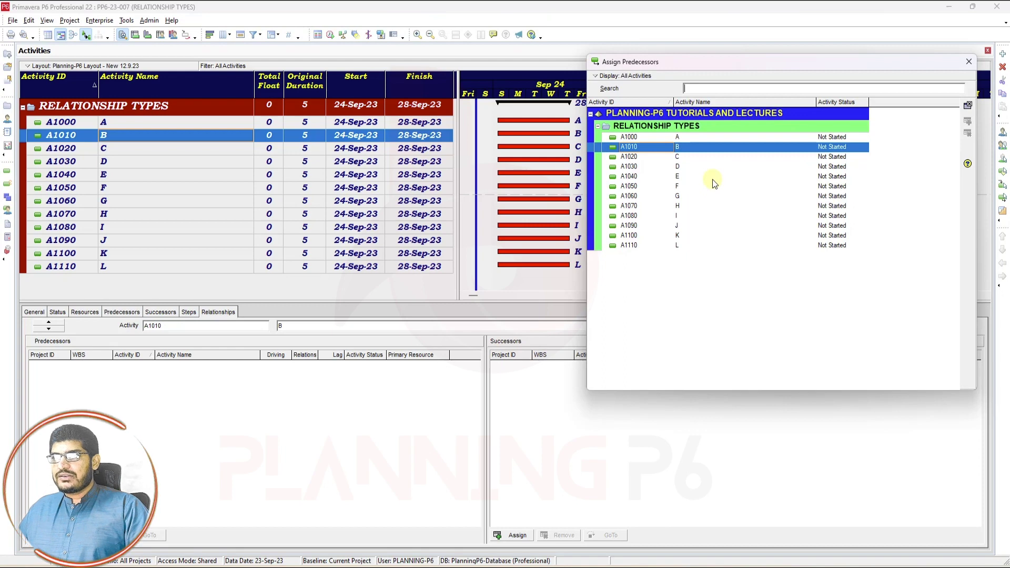
left_click(702, 137)
left_click(968, 121)
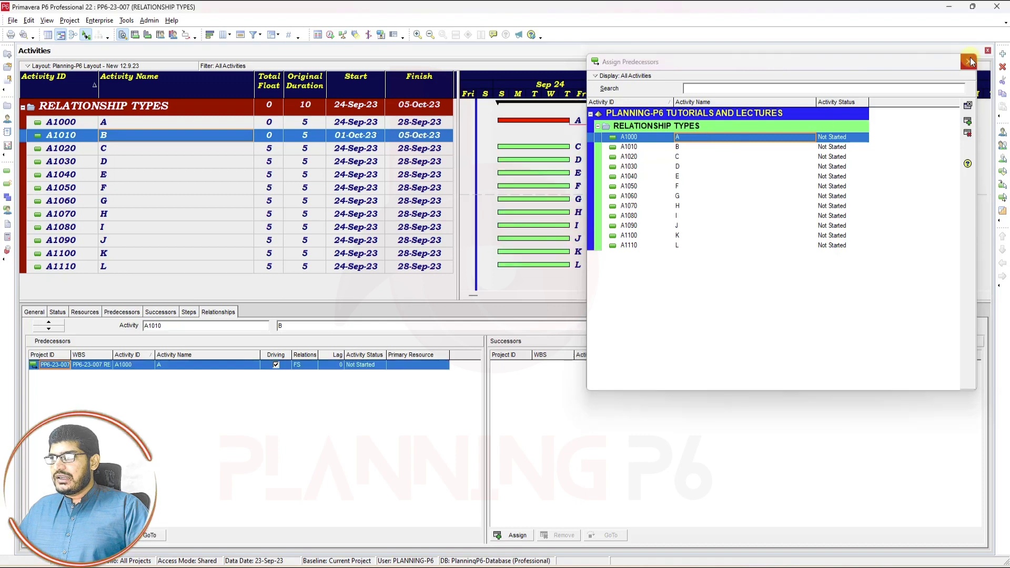
left_click(970, 62)
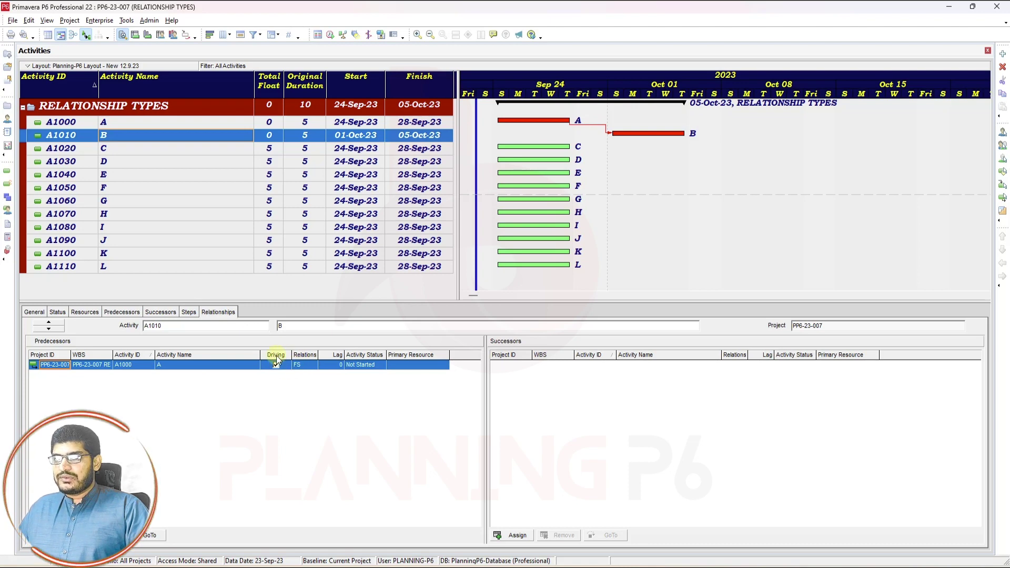
Review the available and selected columns for the predecessors table without changing them
right_click(280, 403)
left_click(319, 412)
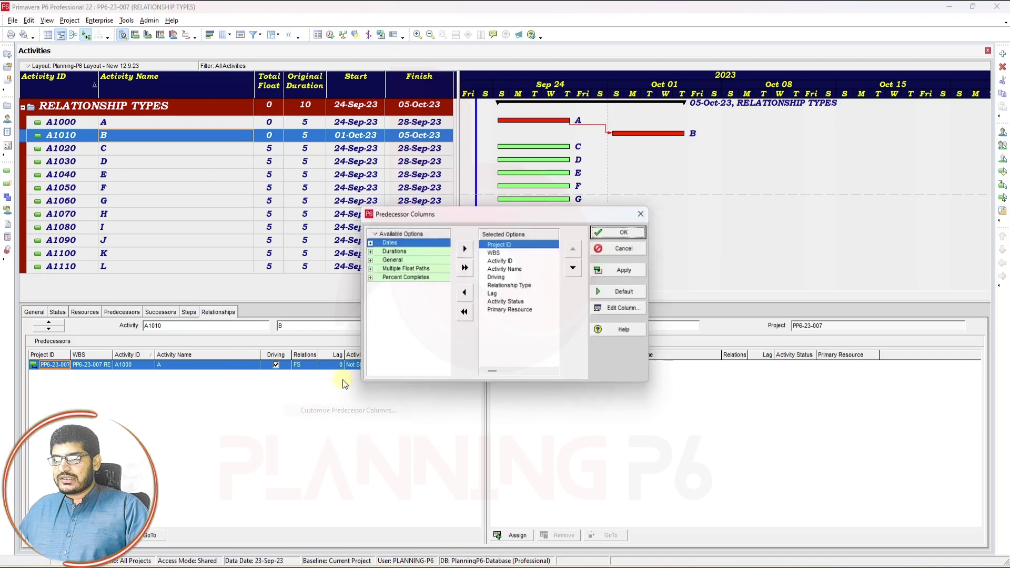
right_click(424, 235)
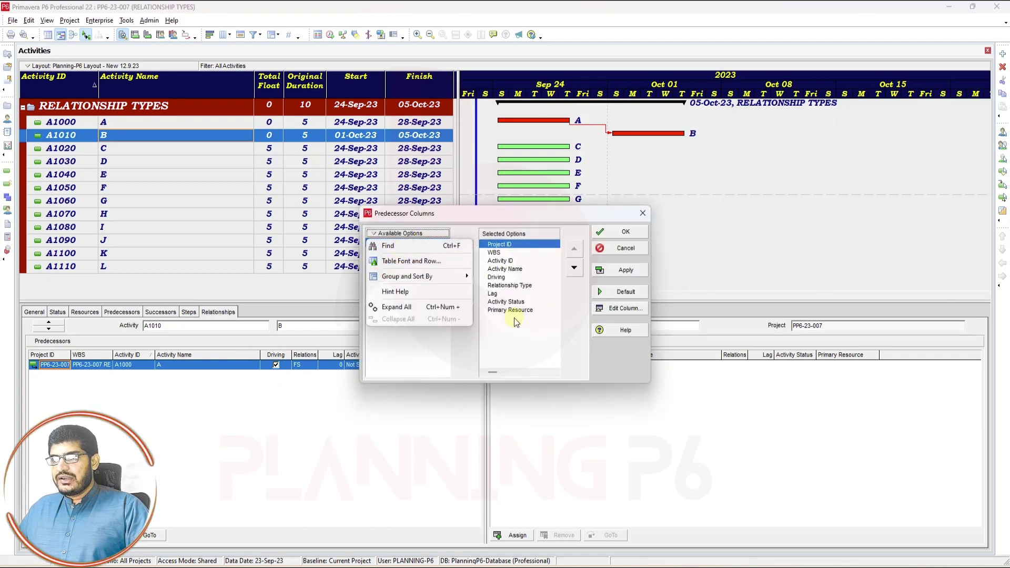
left_click(643, 214)
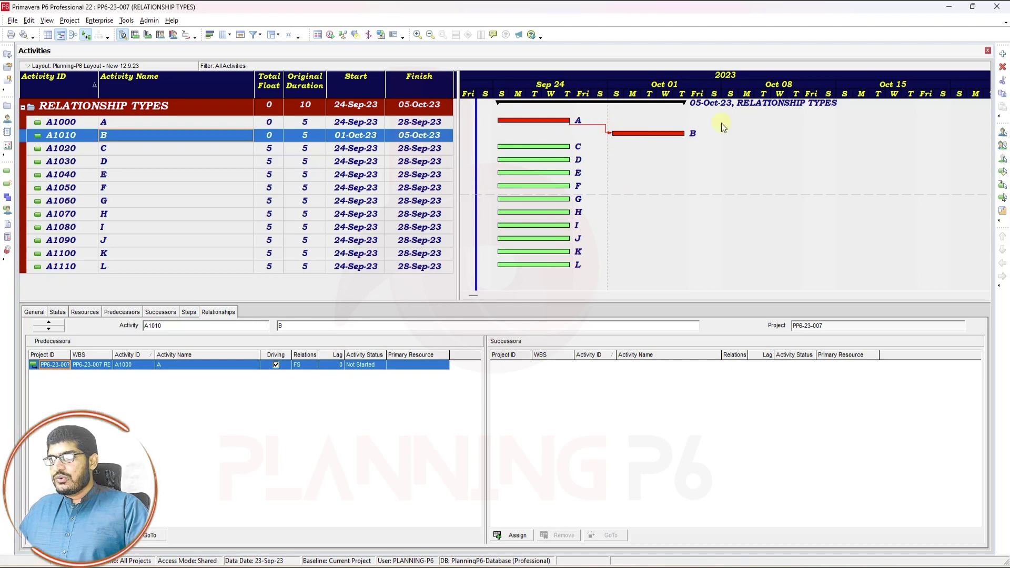
Assign activity B as a predecessor of activity C and set the relationship type to SS
left_click(173, 150)
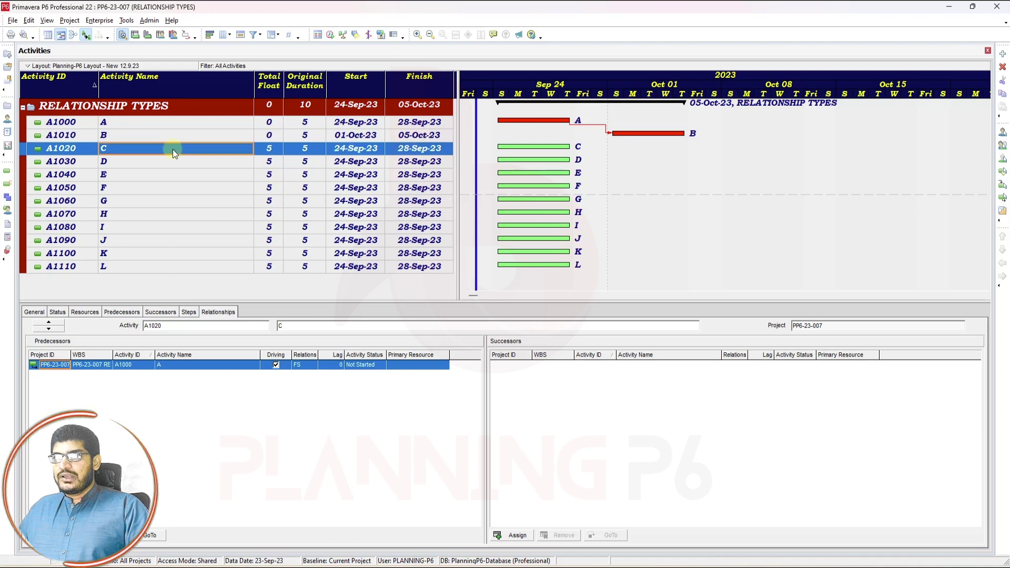
left_click(51, 535)
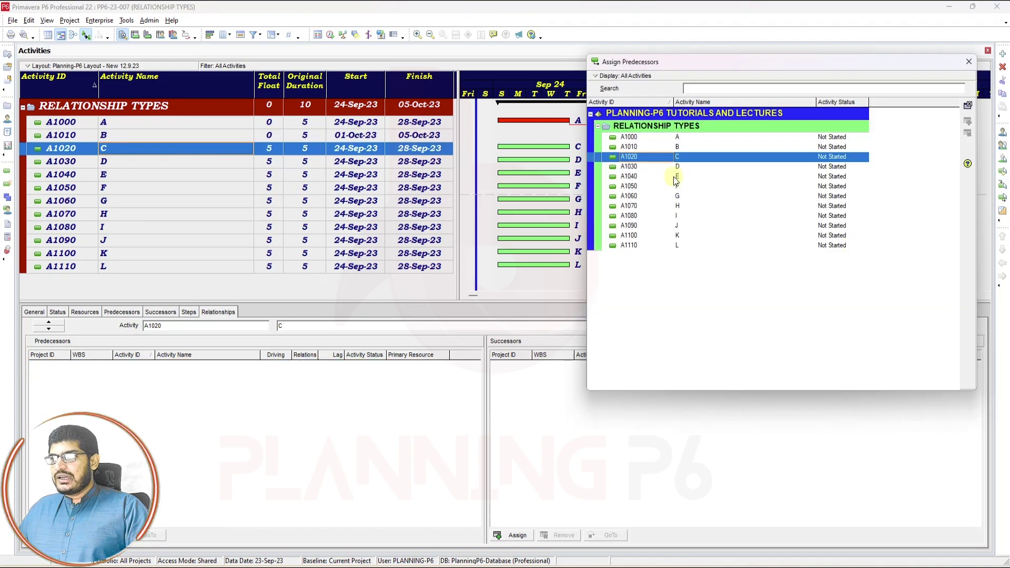
left_click(821, 146)
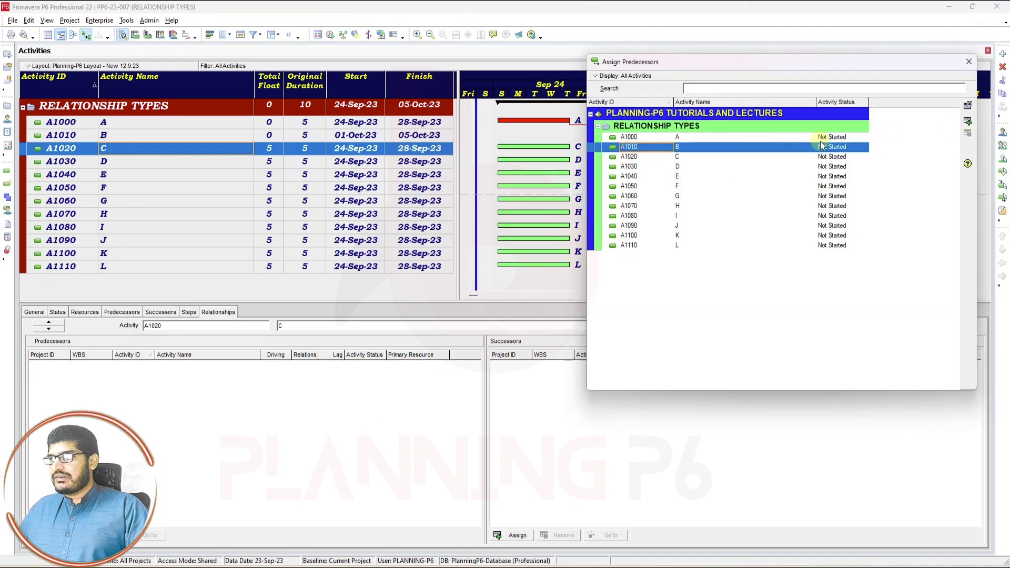
left_click(968, 121)
left_click(968, 61)
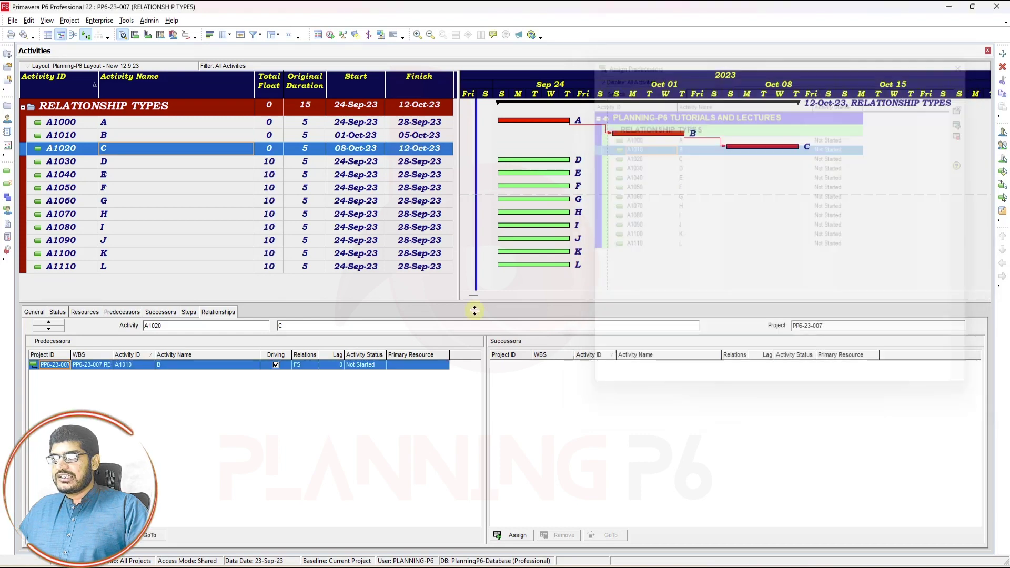
left_click(301, 365)
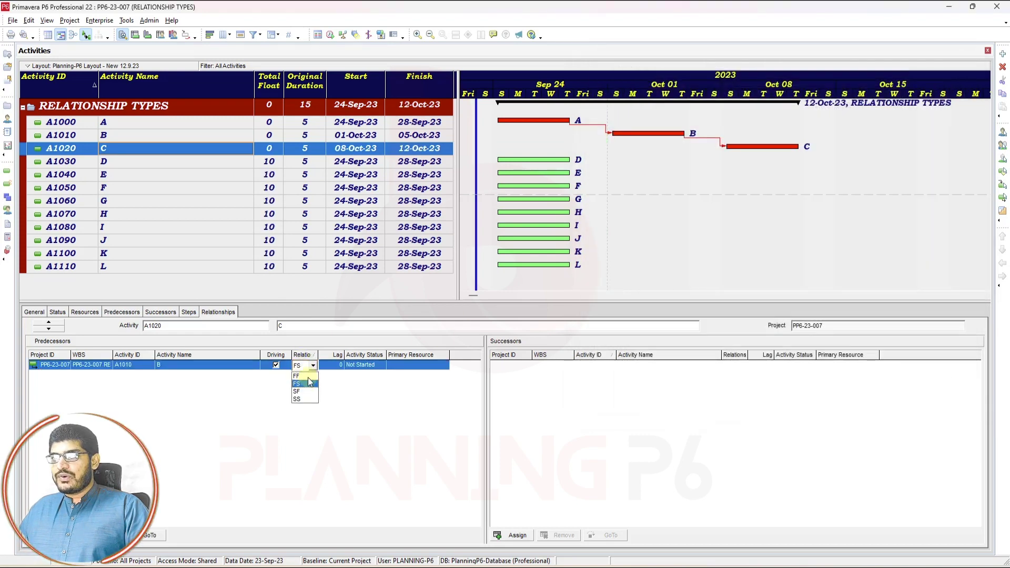
left_click(304, 399)
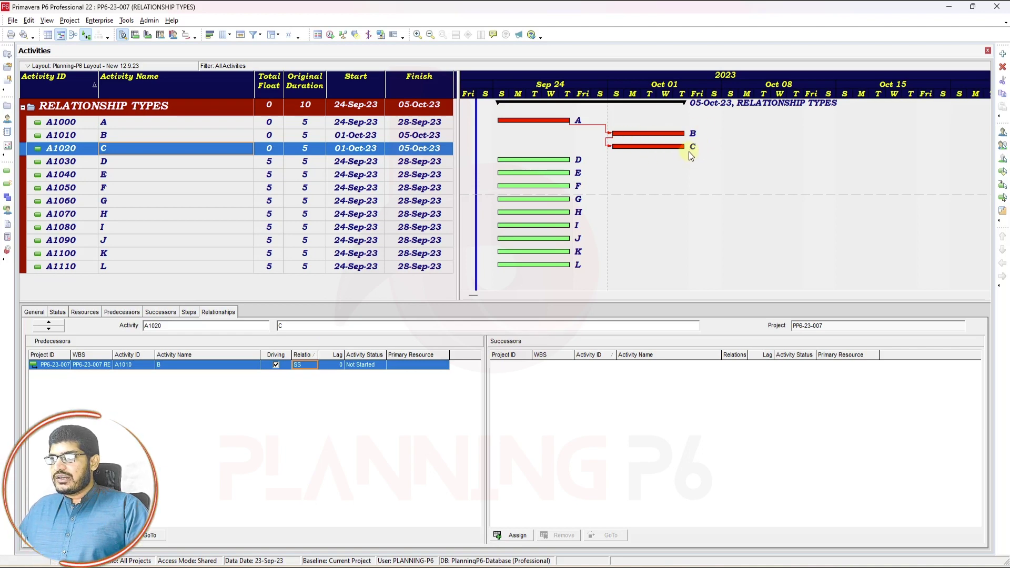
Set the original duration of activity C to 6
left_click(300, 151)
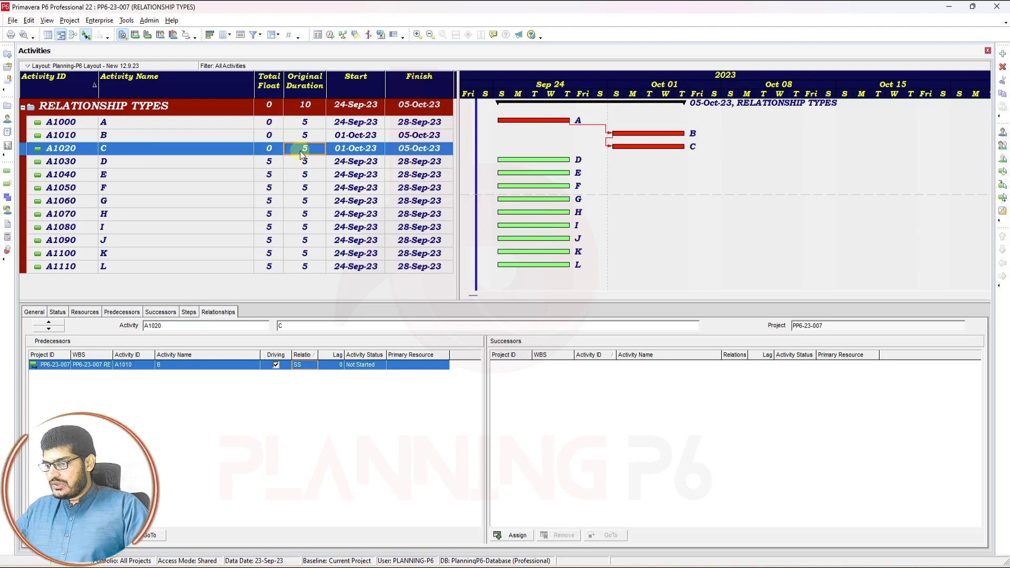
type("6")
key("Return")
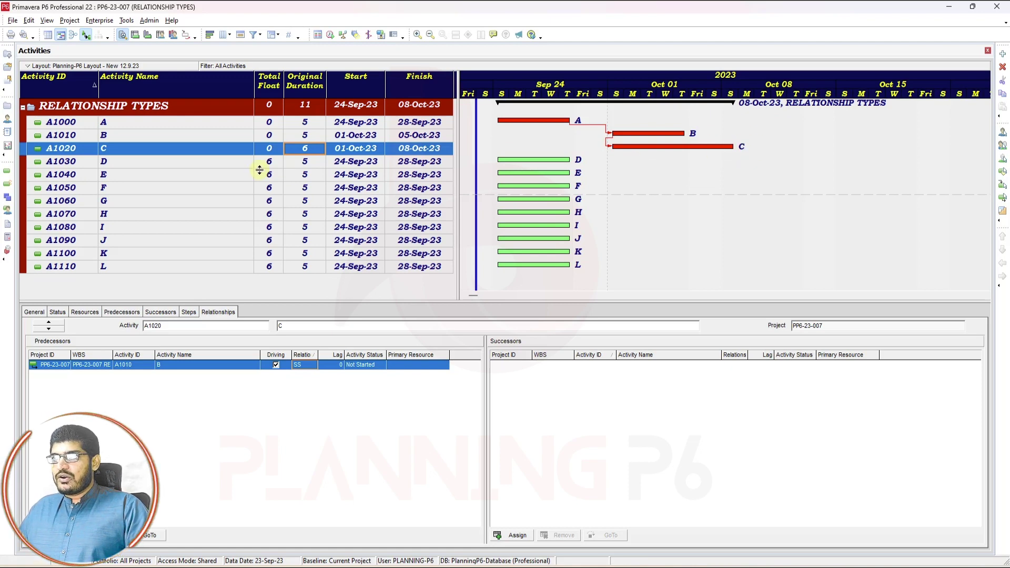
Assign activity C as a predecessor of activity D with relationship type FF, and set D's original duration to 8
left_click(166, 163)
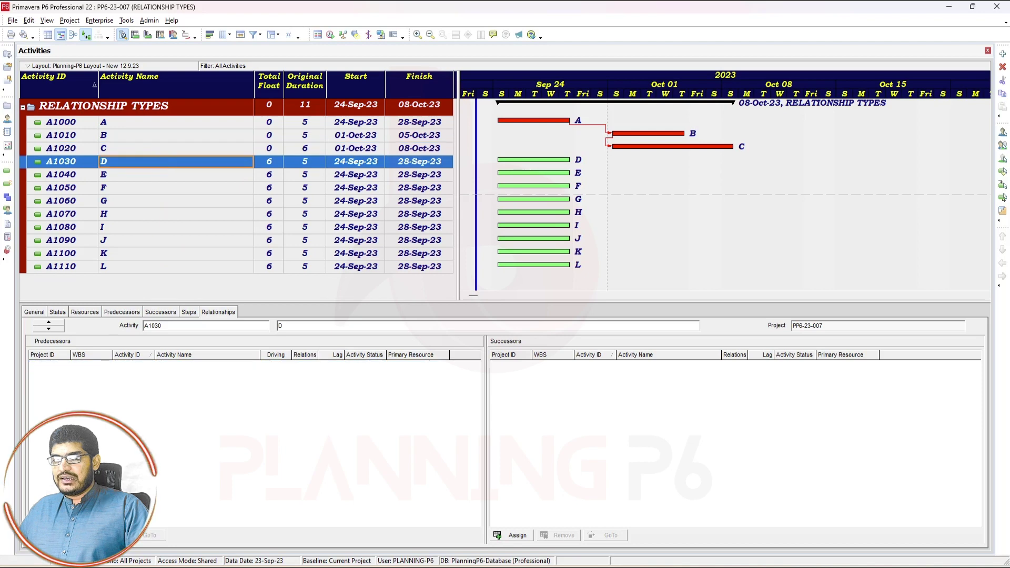
left_click(53, 535)
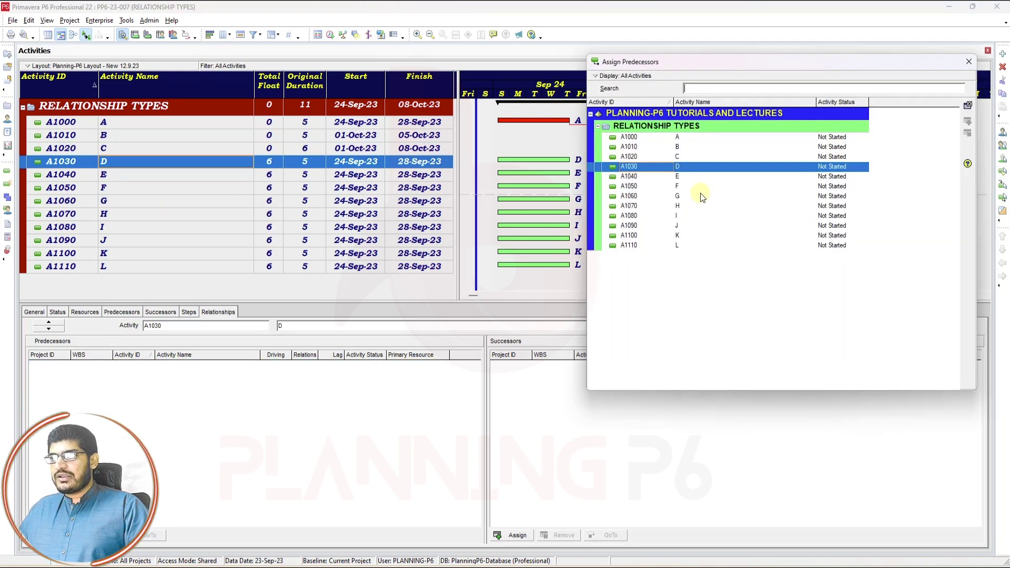
left_click(690, 157)
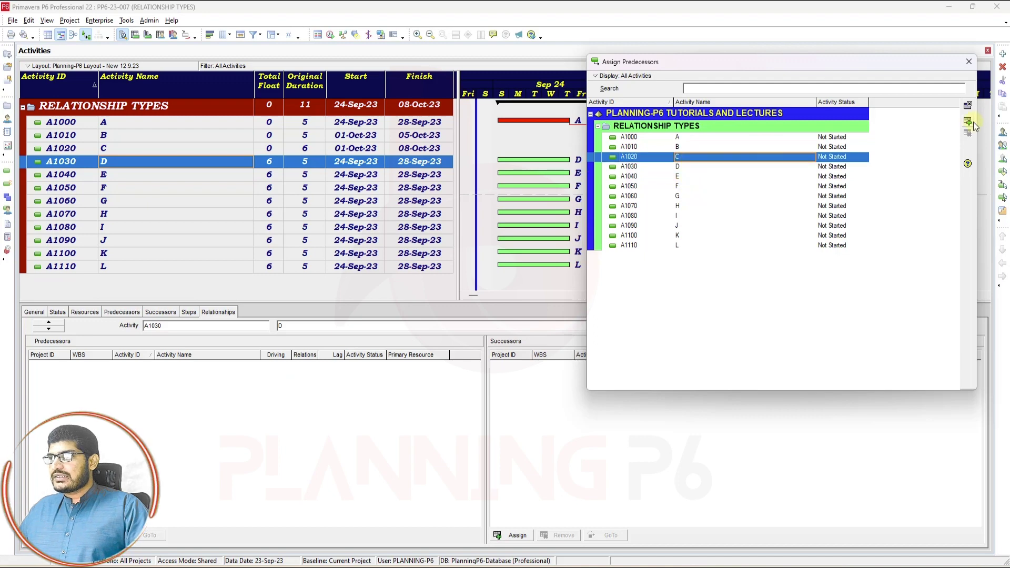
left_click(968, 122)
left_click(969, 61)
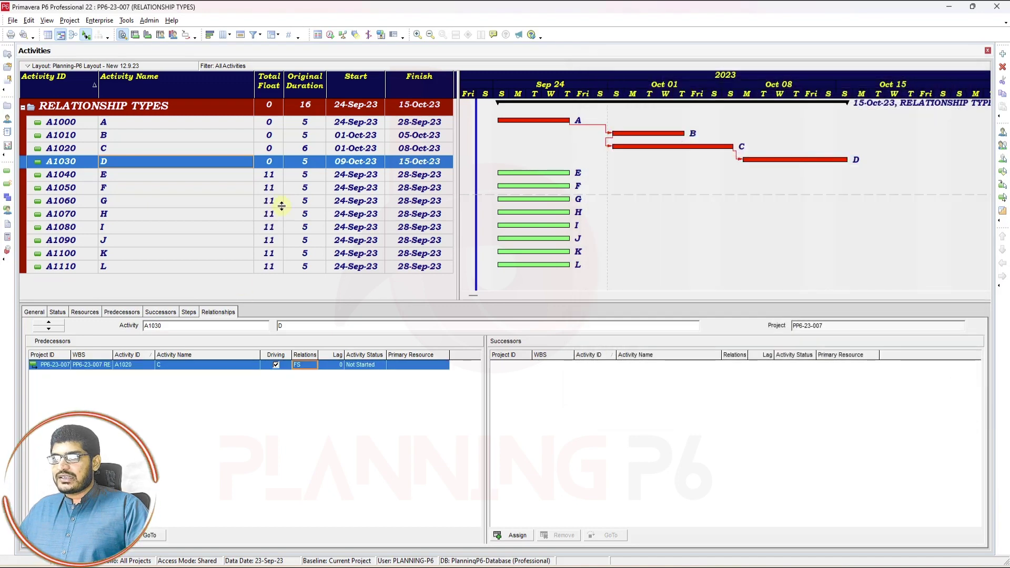
left_click(308, 365)
scroll(310, 385, "up", 1)
left_click(310, 375)
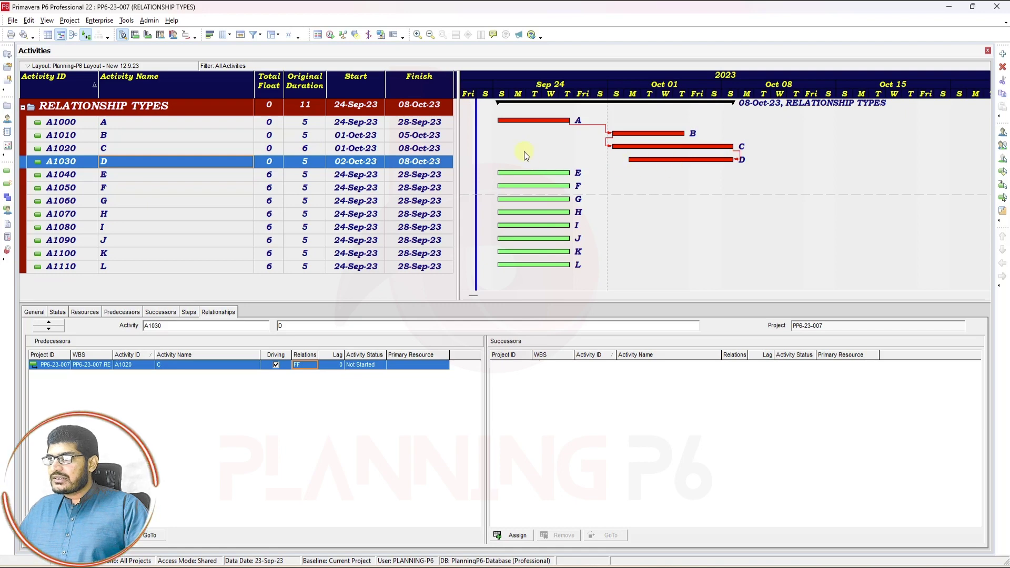
left_click(304, 167)
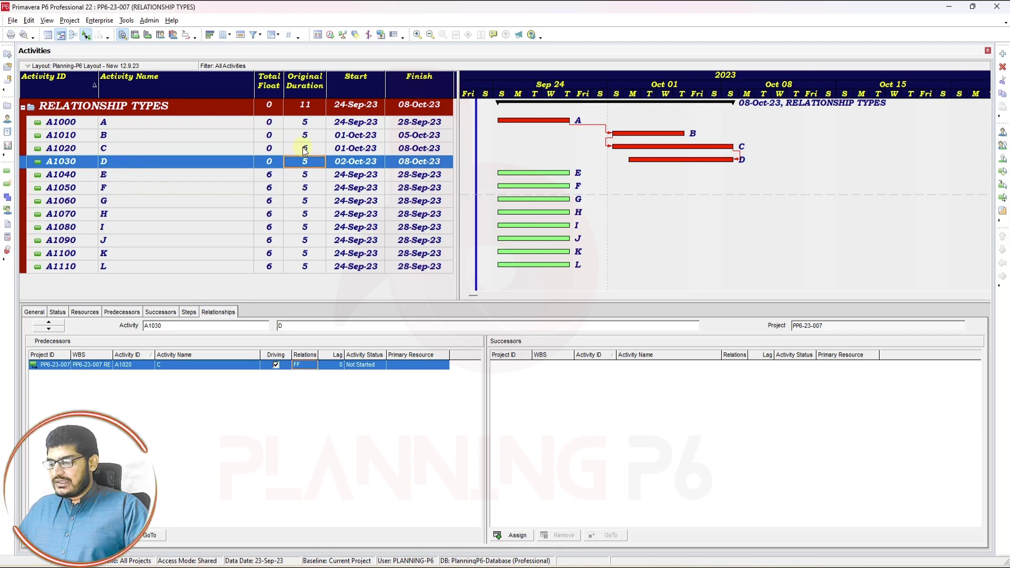
key("Return")
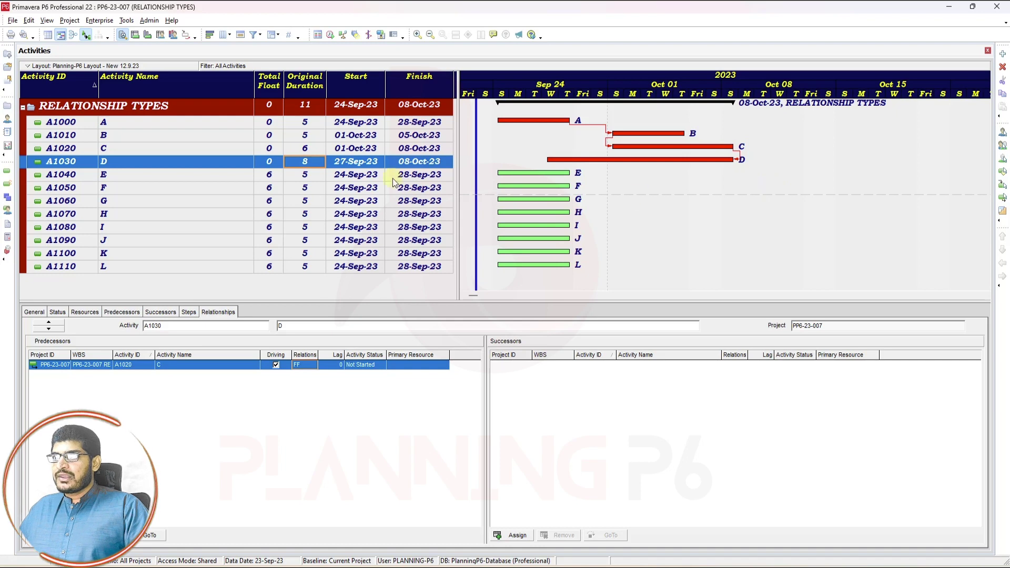
Assign activity D as a predecessor of activity E and set the relationship type to SF
left_click(250, 178)
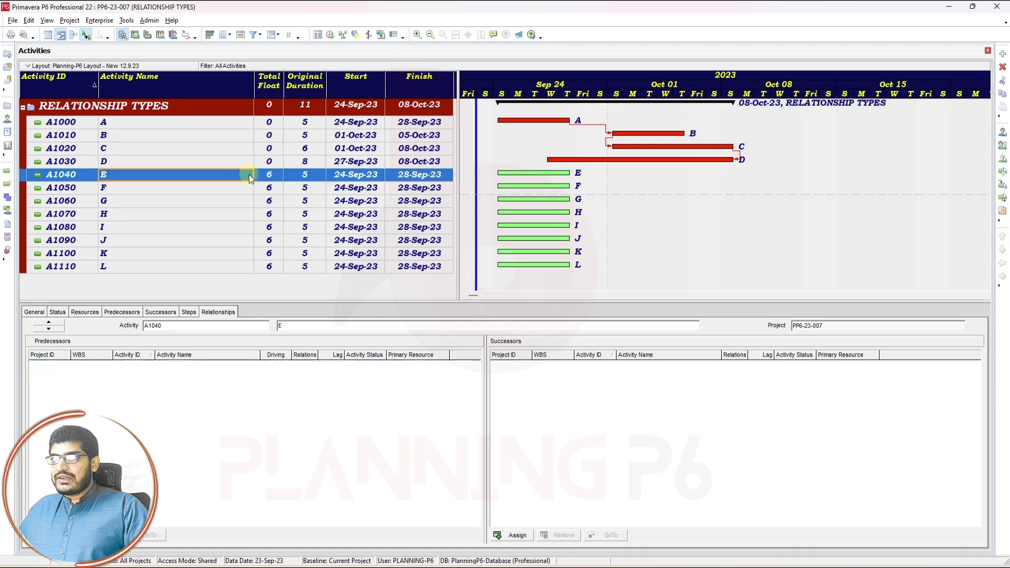
left_click(49, 535)
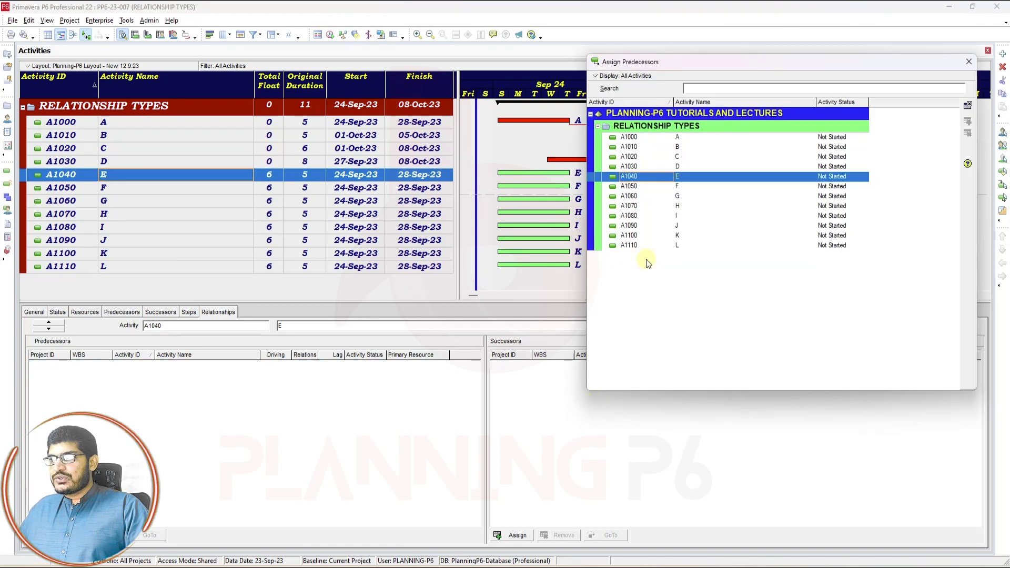
left_click(691, 169)
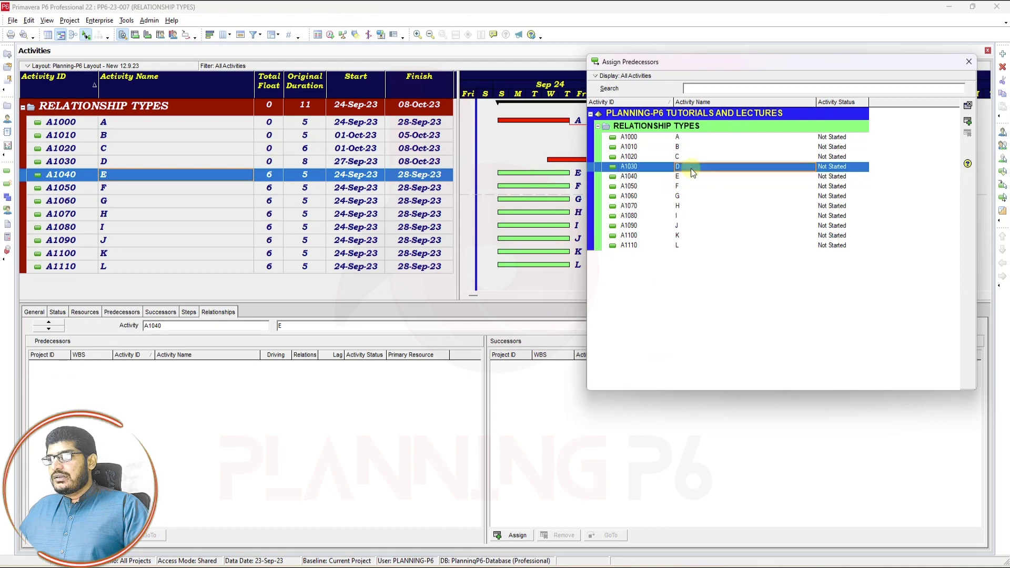
left_click(968, 120)
left_click(968, 62)
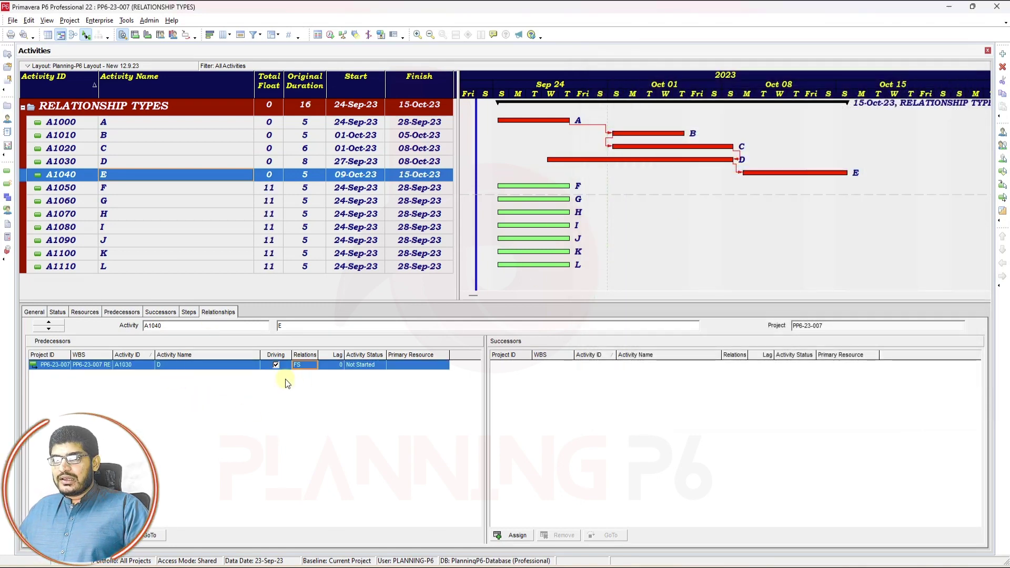
left_click(303, 366)
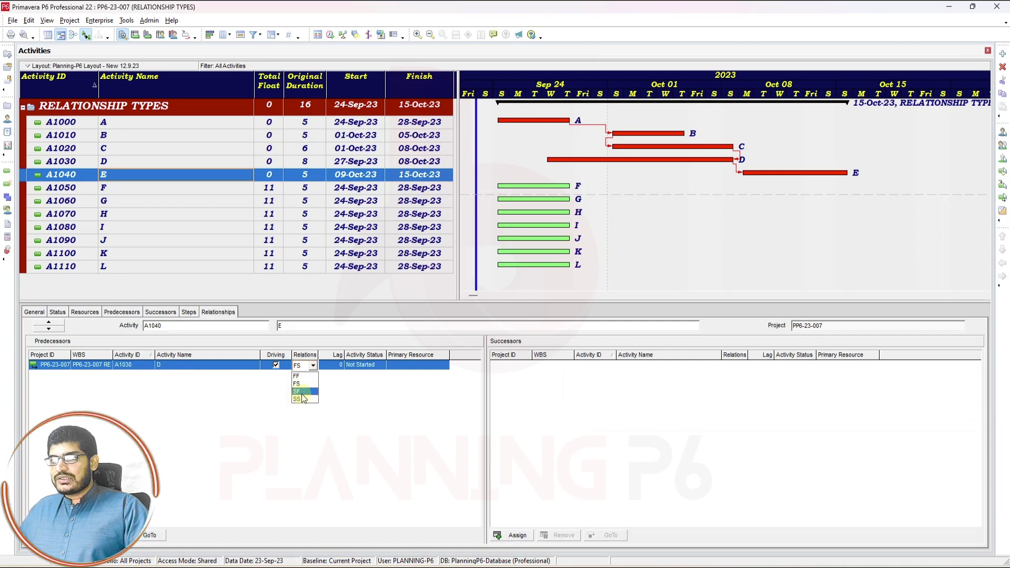
left_click(302, 393)
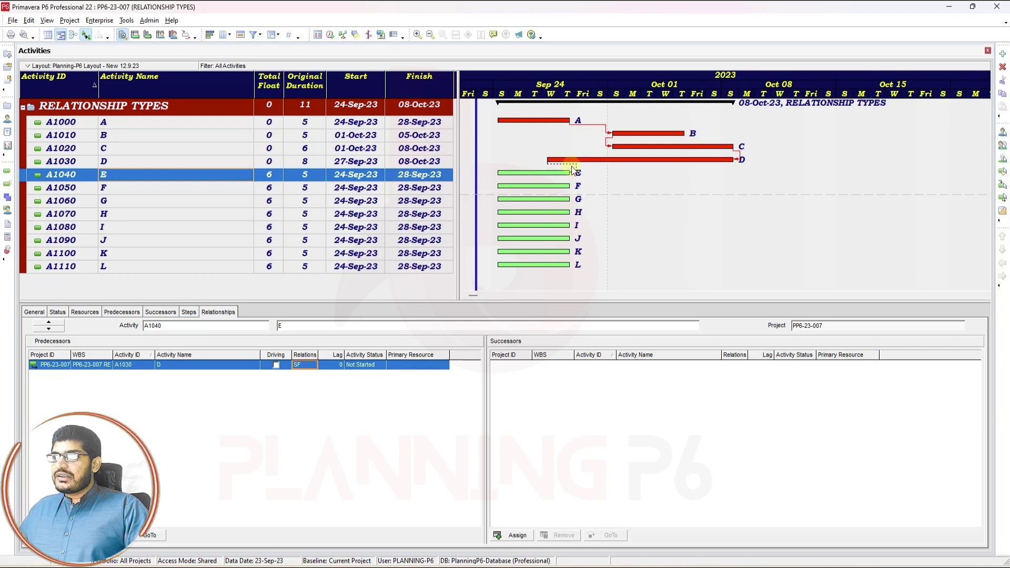
Set the original duration of activity D to 5
left_click(305, 163)
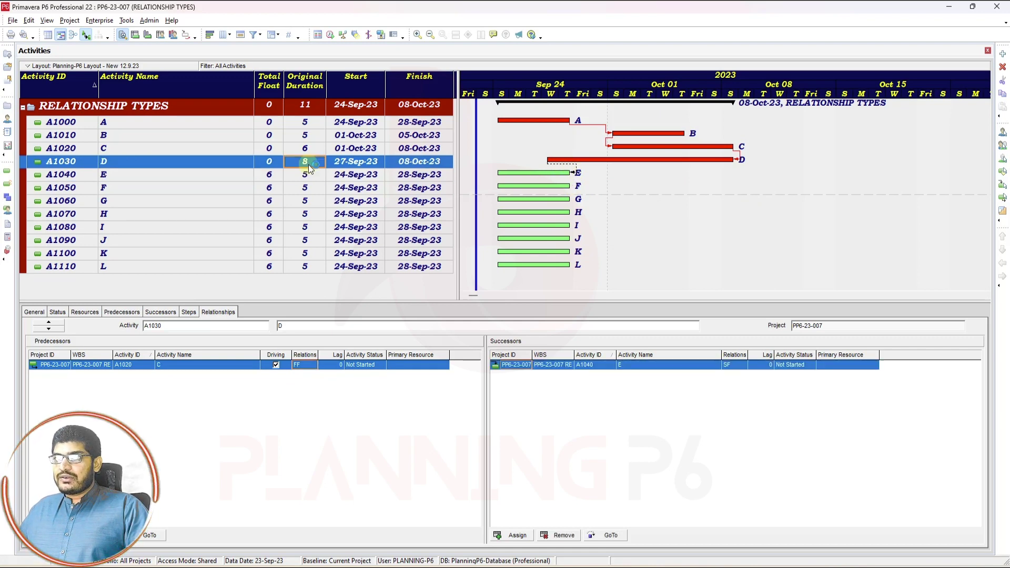
type("5")
key("Return")
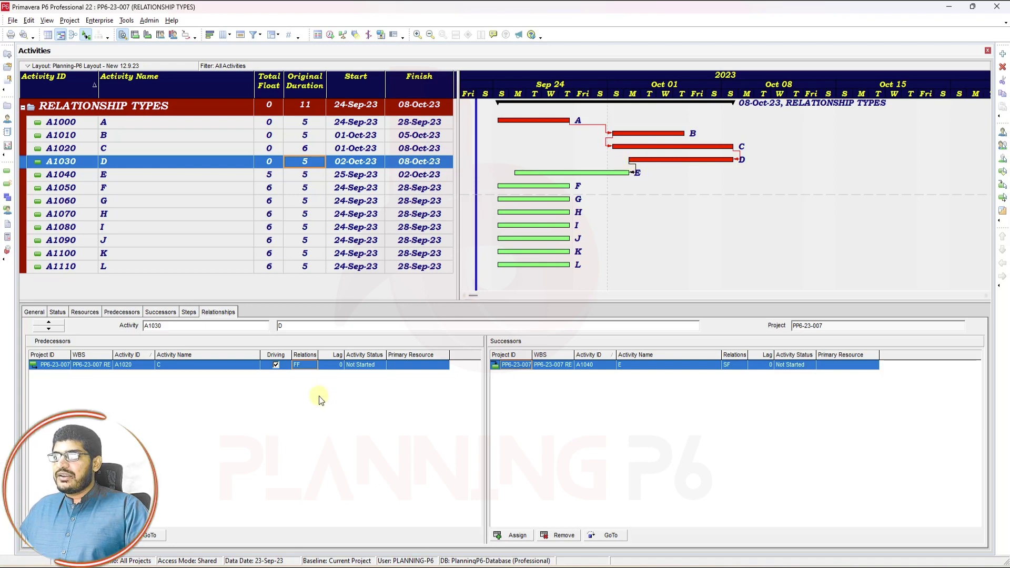
Try a lag of -1 on activity E's relationship with predecessor D, and set the lag to 1
left_click(236, 179)
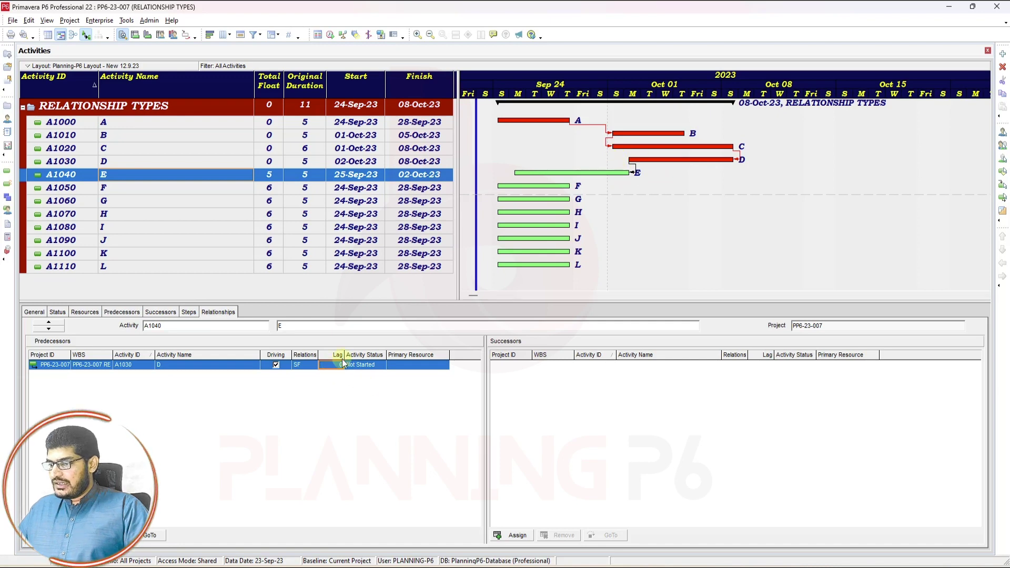
type("-1")
key("Return")
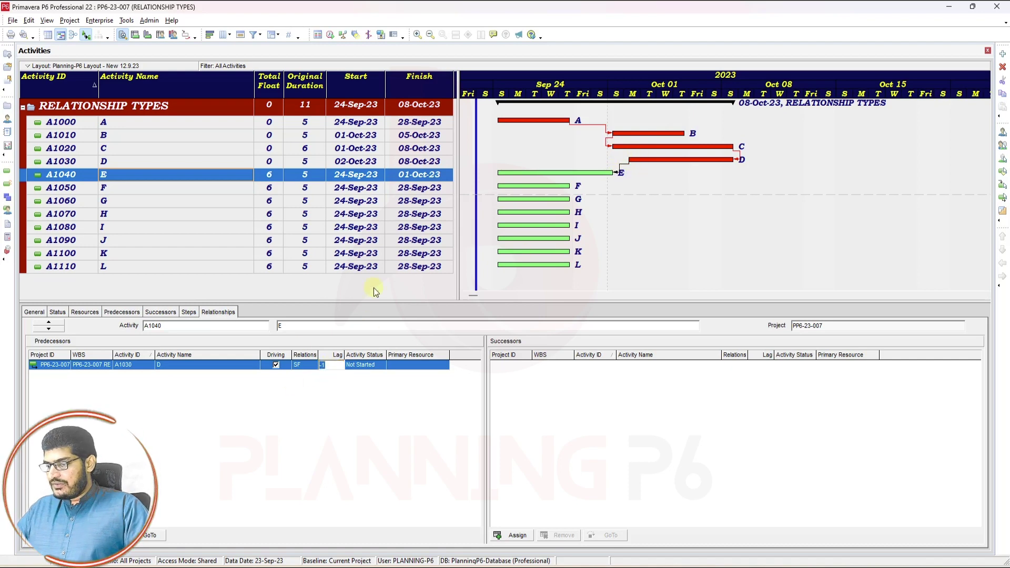
key("Return")
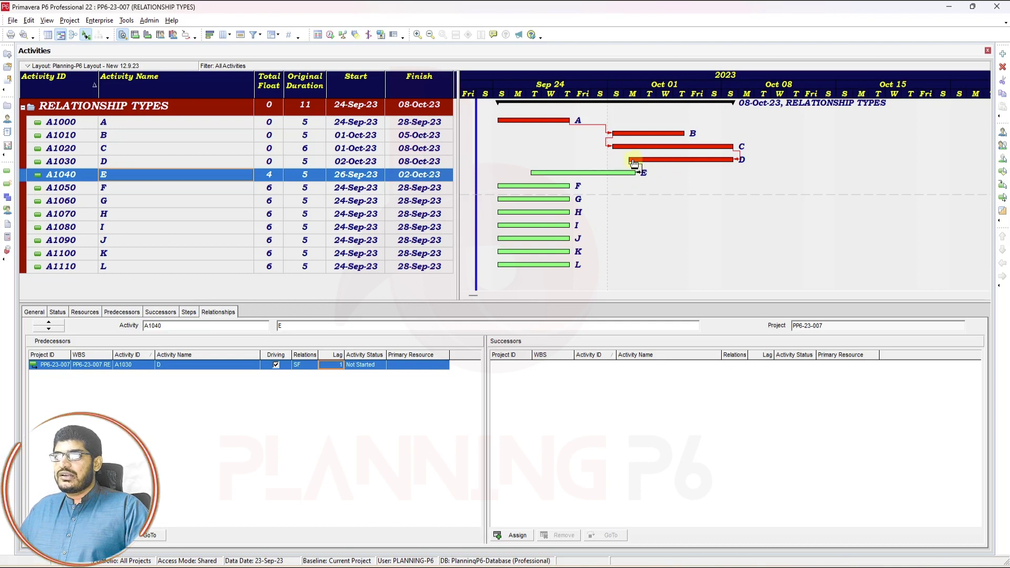
Review the relationship types offered for activity E's predecessor D without changing the selection
left_click(119, 187)
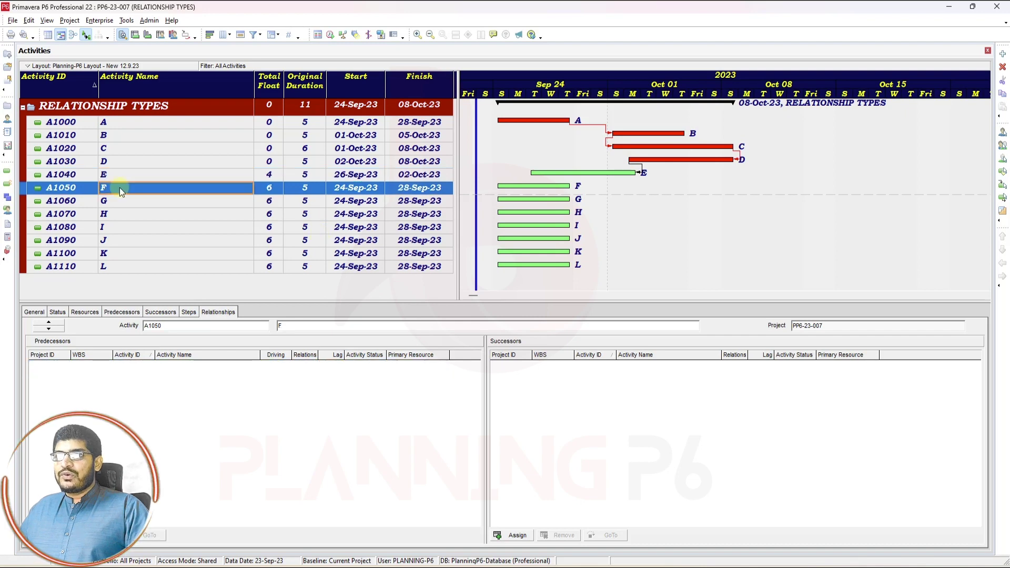
left_click(168, 175)
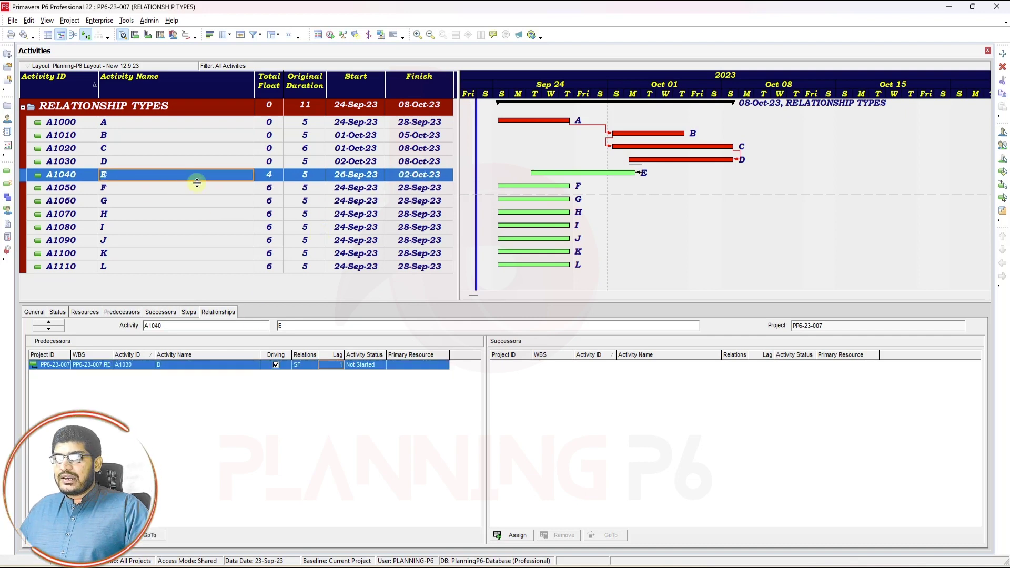
left_click(298, 365)
left_click(300, 365)
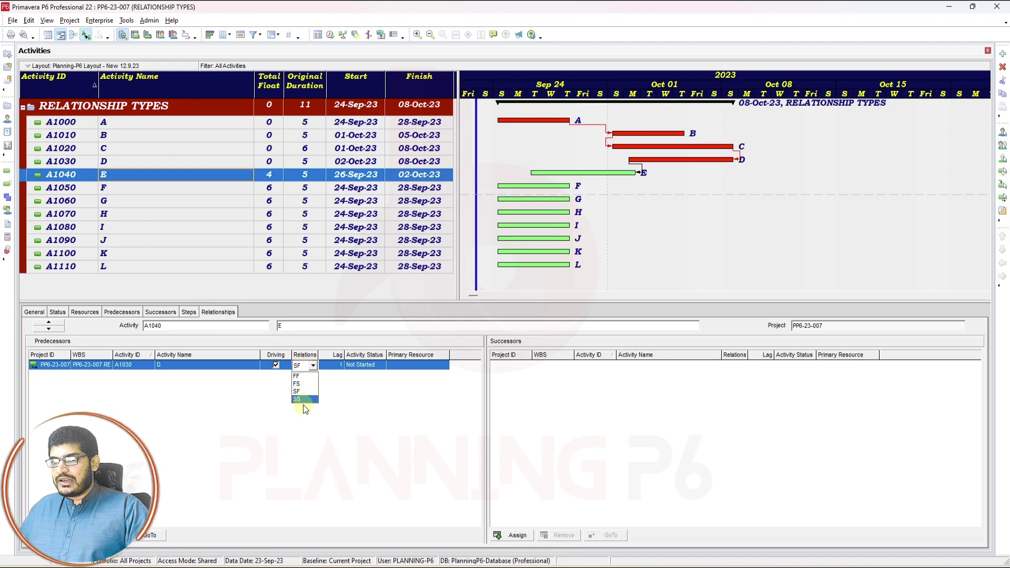
left_click(190, 186)
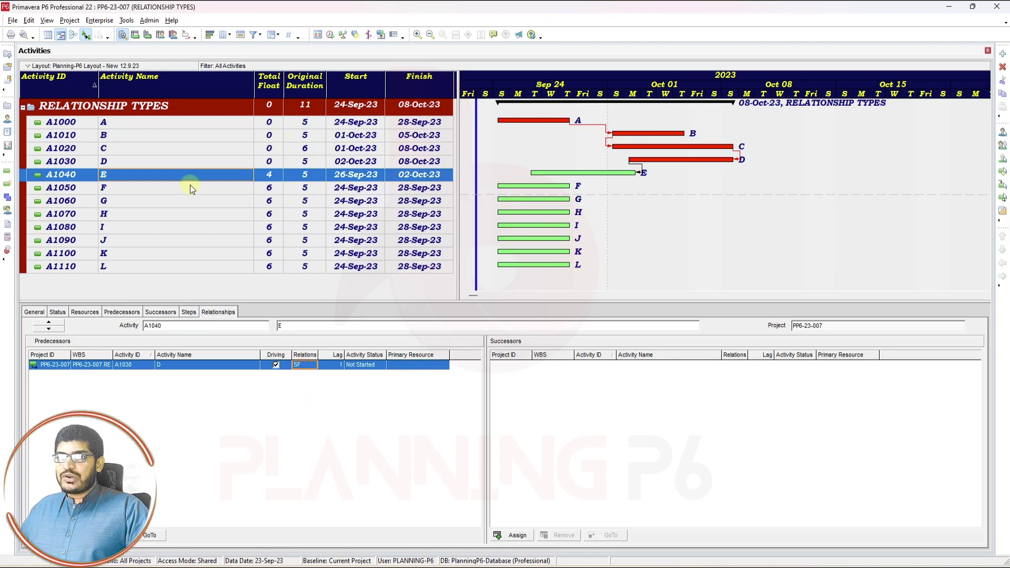
Change the activity type of activity F to Start Milestone
left_click(187, 186)
left_click(36, 312)
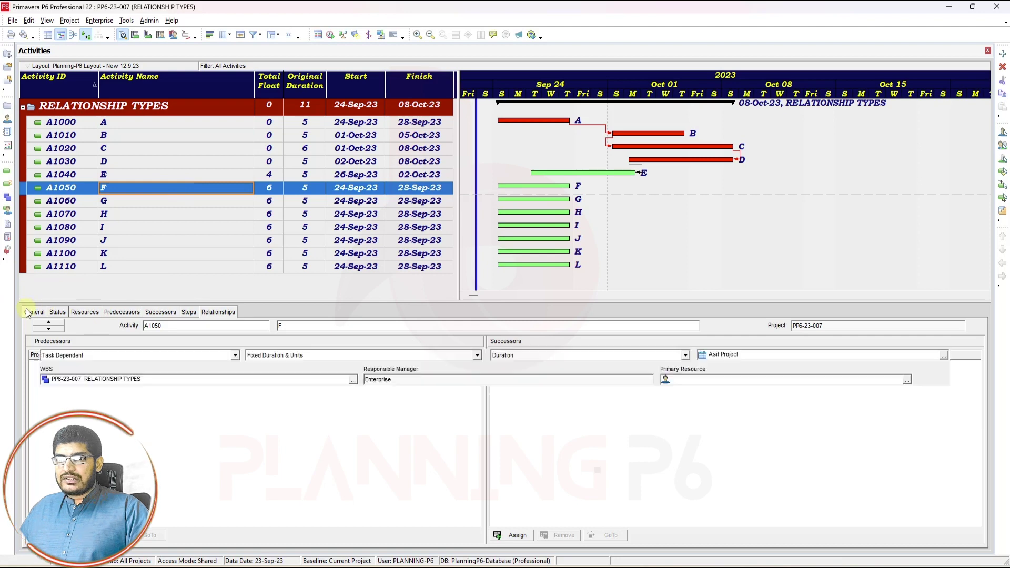
left_click(165, 355)
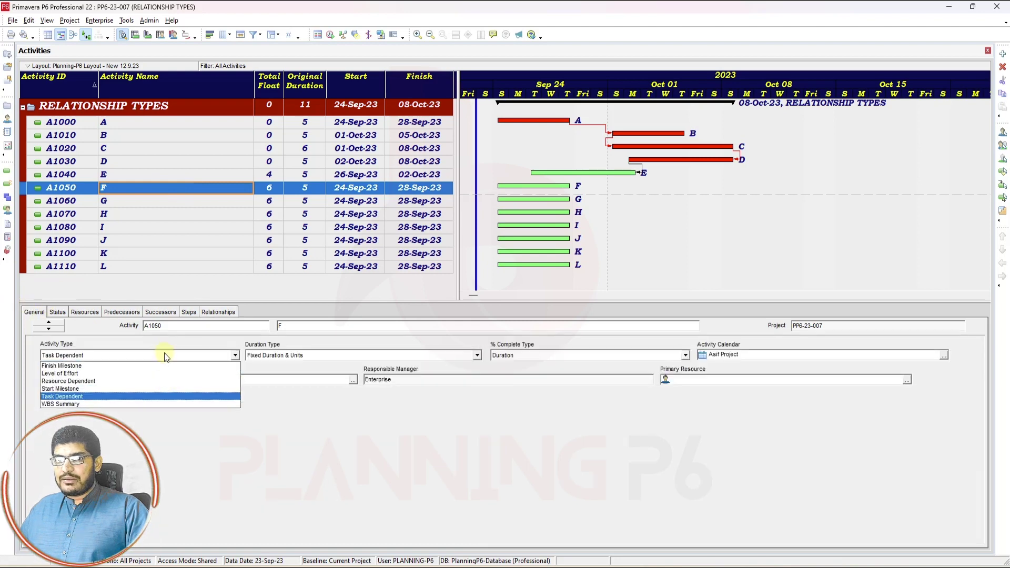
left_click(144, 389)
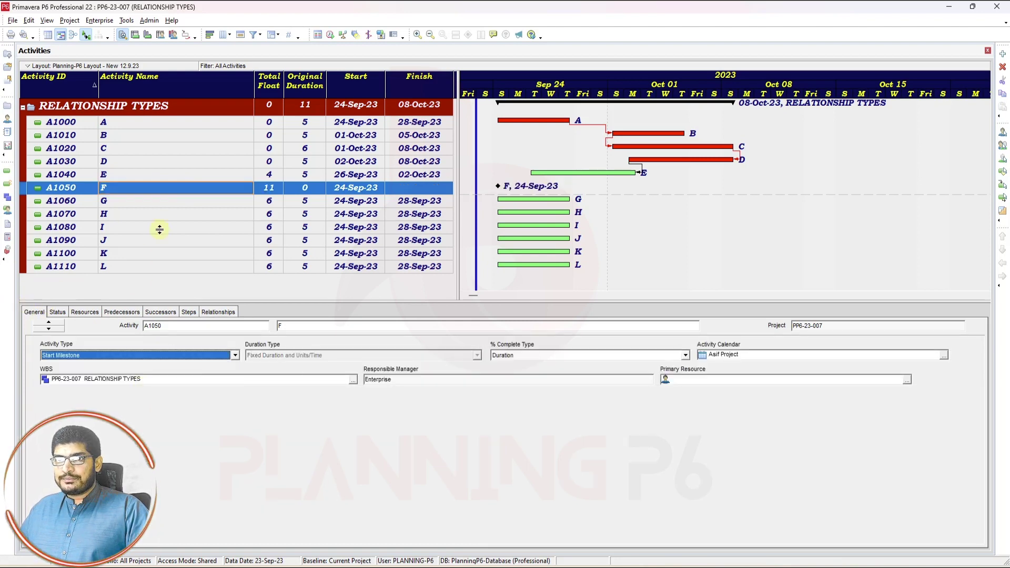
Change the activity type of activity G to Finish Milestone
left_click(172, 204)
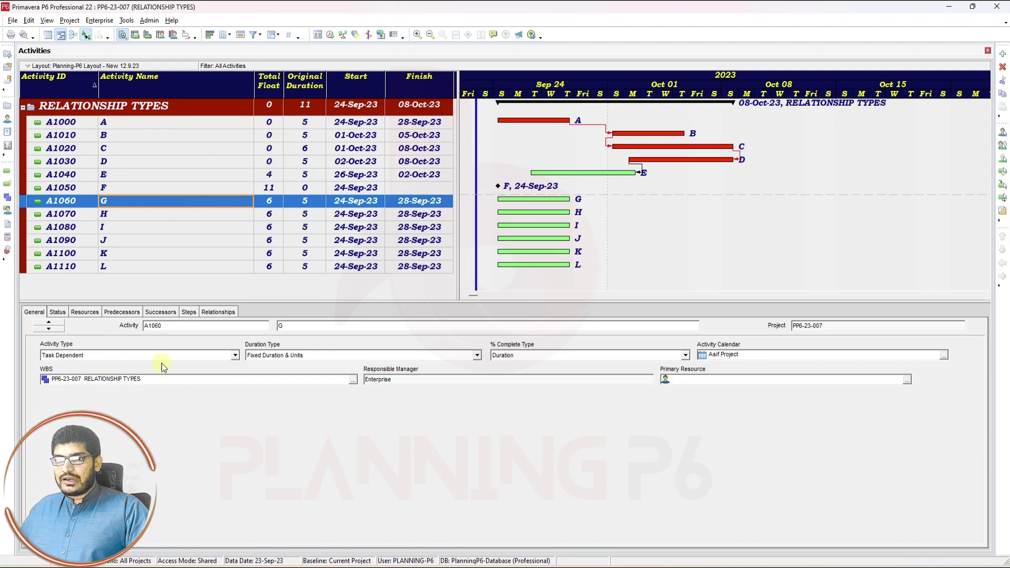
left_click(189, 357)
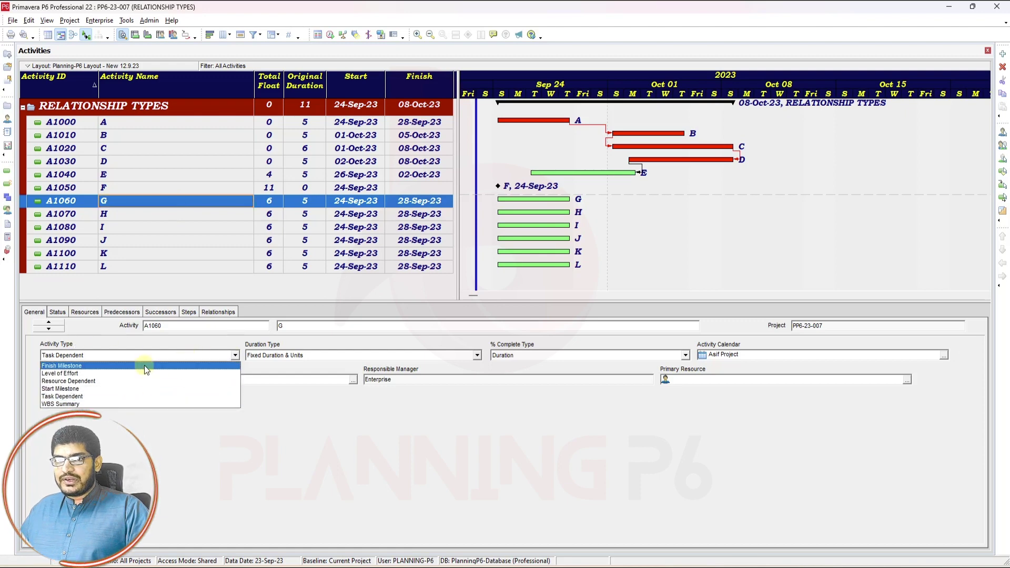
left_click(144, 398)
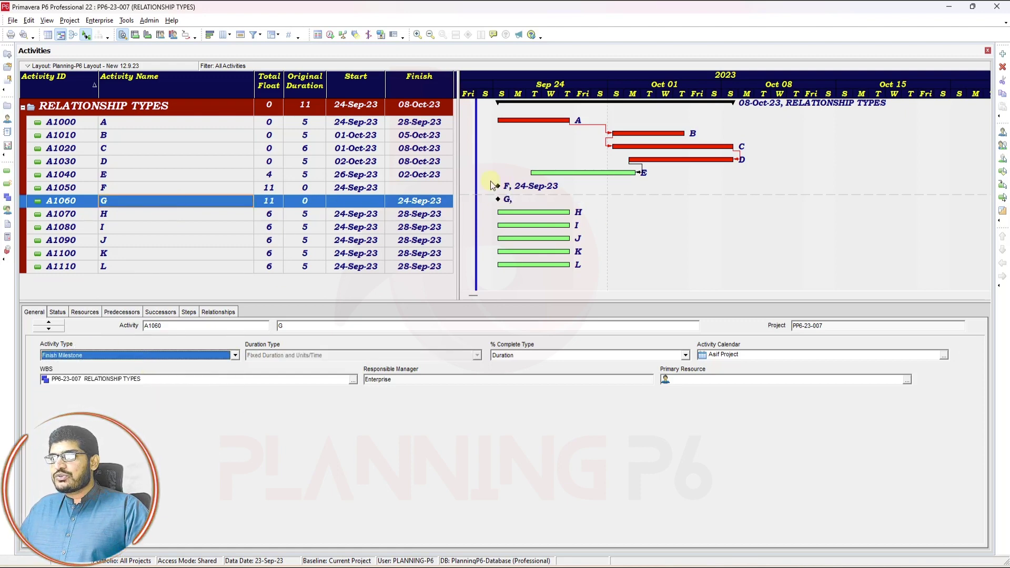
Assign activity E as a predecessor of the start milestone F
left_click(178, 199)
left_click(185, 187)
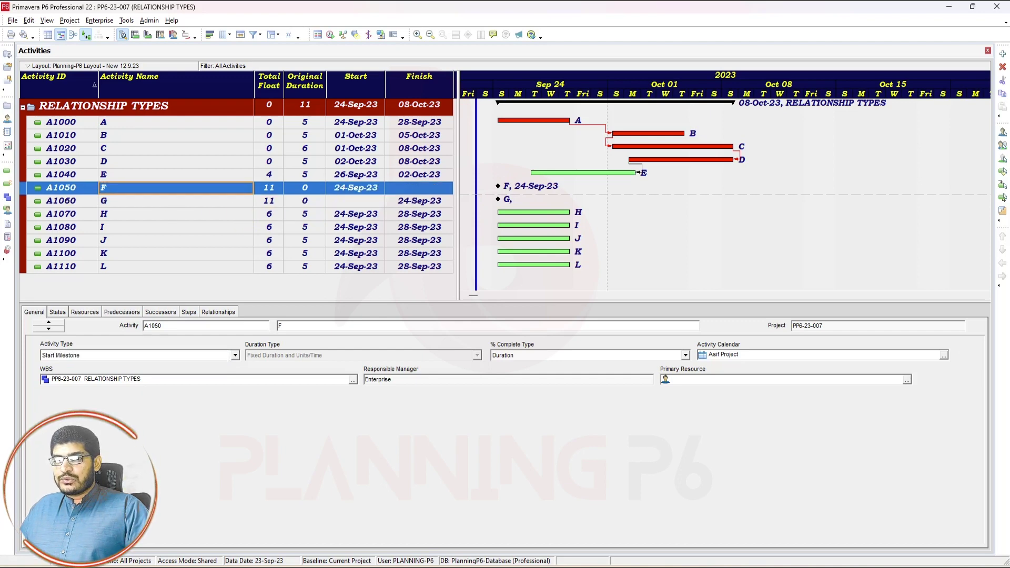
left_click(212, 313)
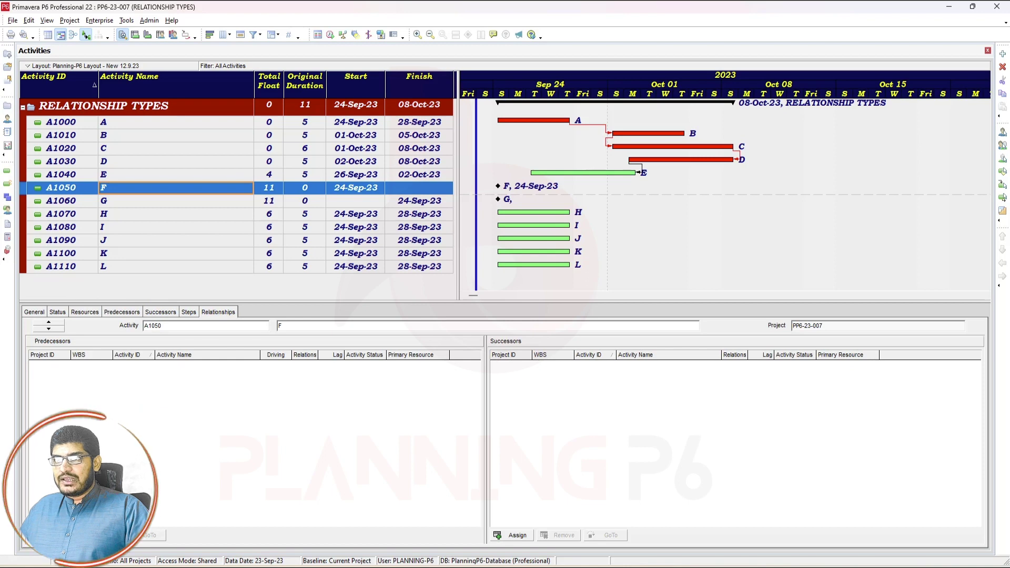
left_click(39, 535)
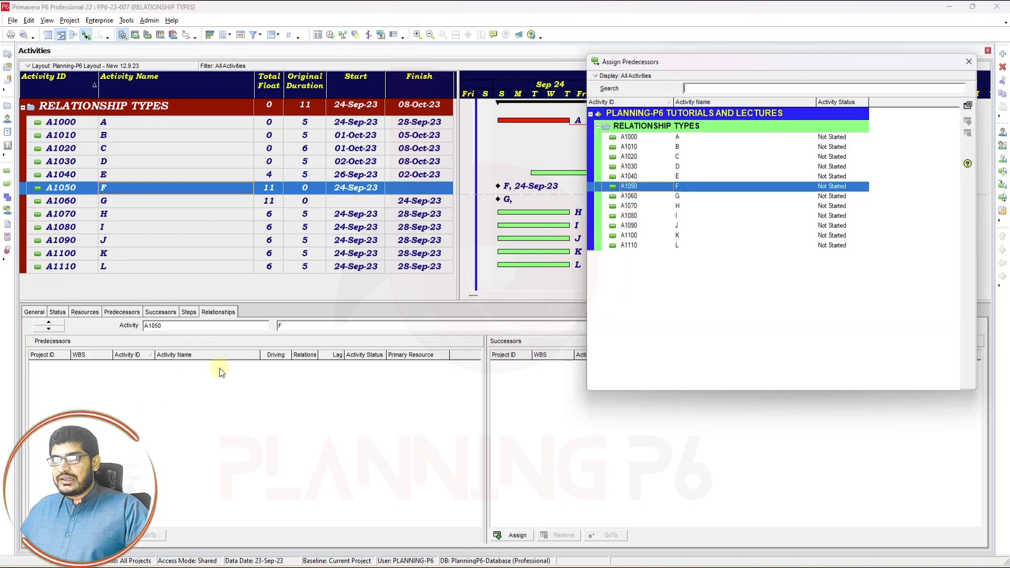
left_click(679, 177)
left_click(969, 134)
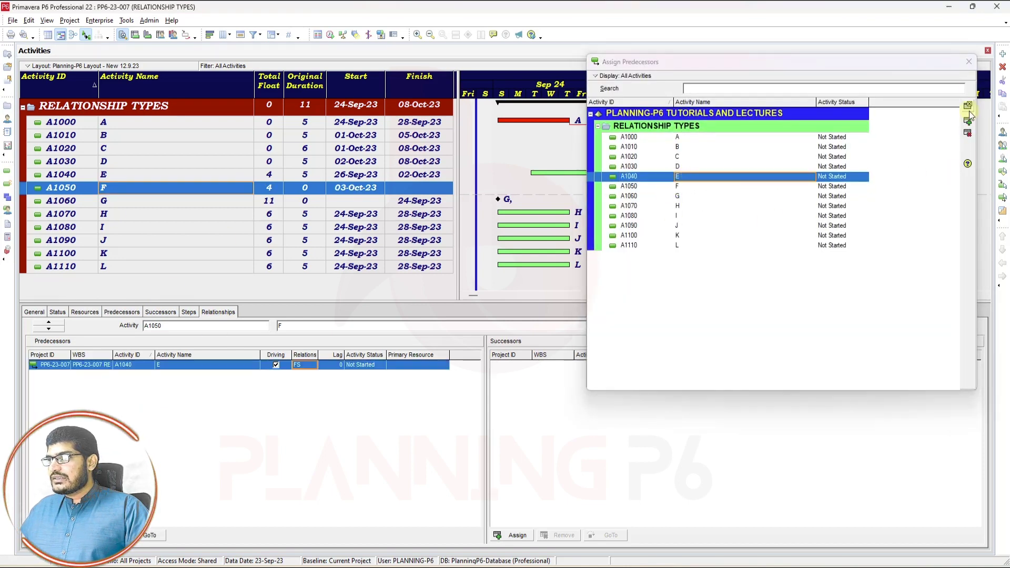
left_click(969, 61)
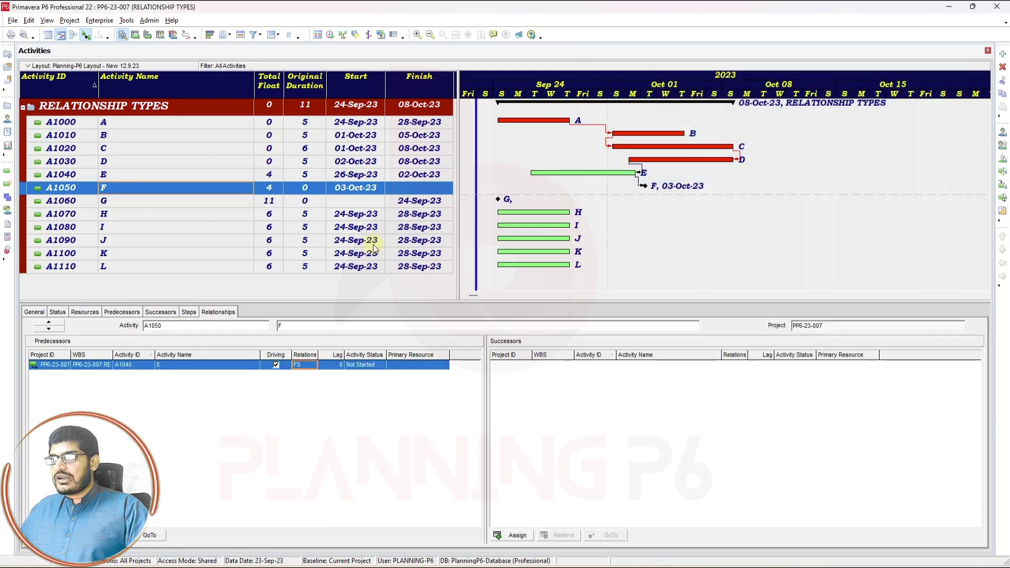
Change the relationship type between start milestone F and its predecessor E to SS
left_click(300, 365)
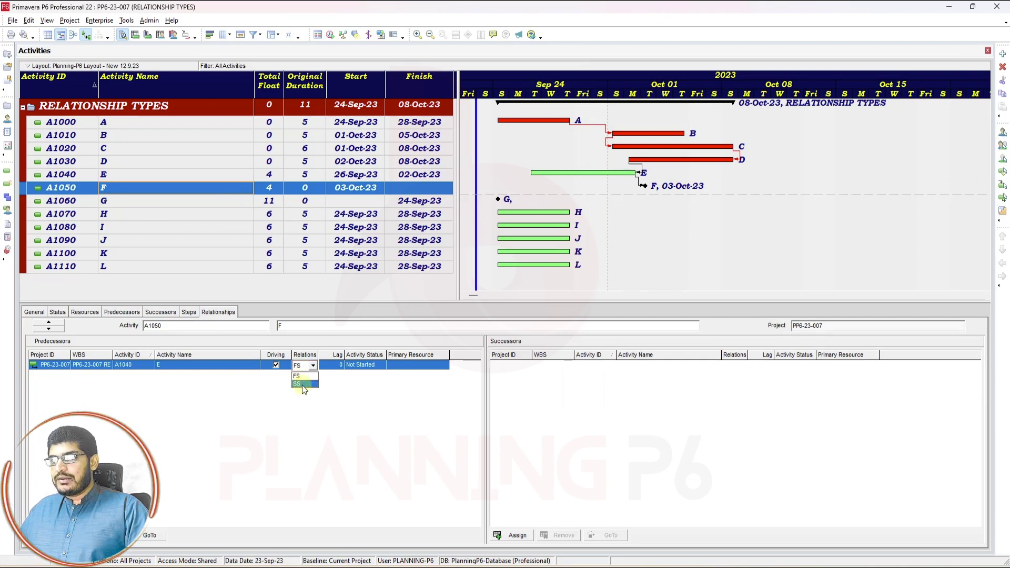
left_click(303, 385)
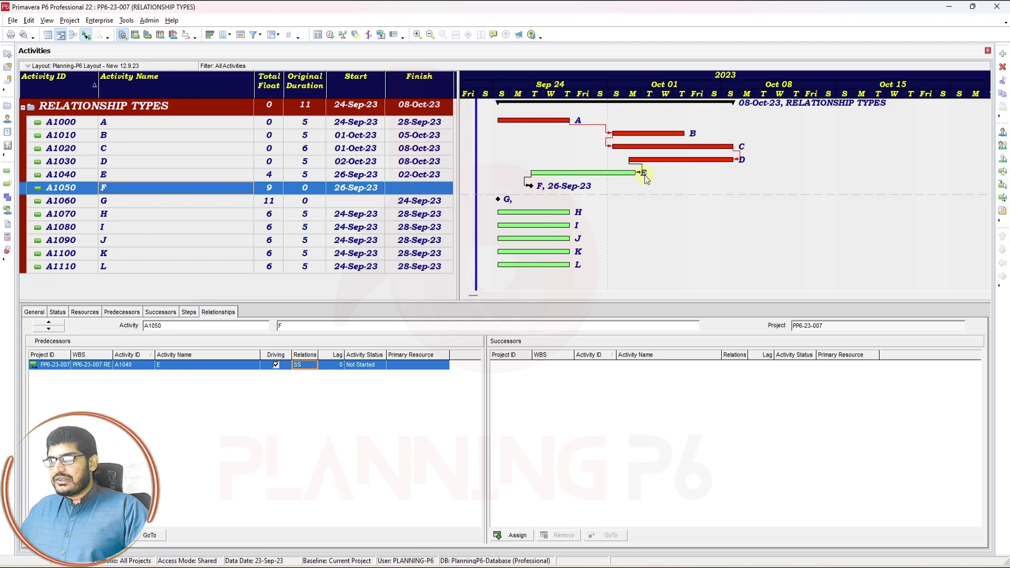
Assign activity D as a predecessor of the finish milestone G with an FF relationship
left_click(188, 205)
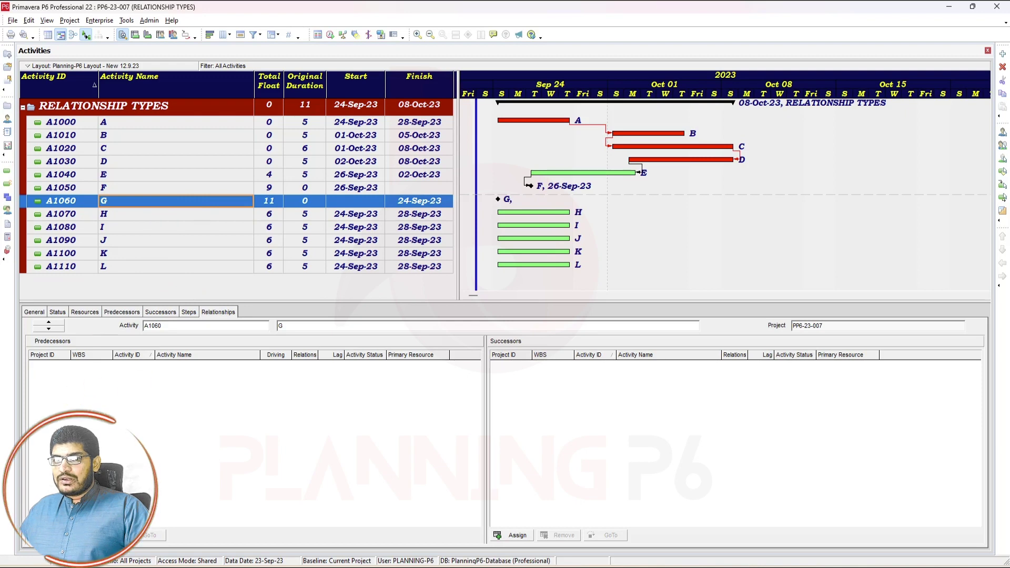
left_click(52, 535)
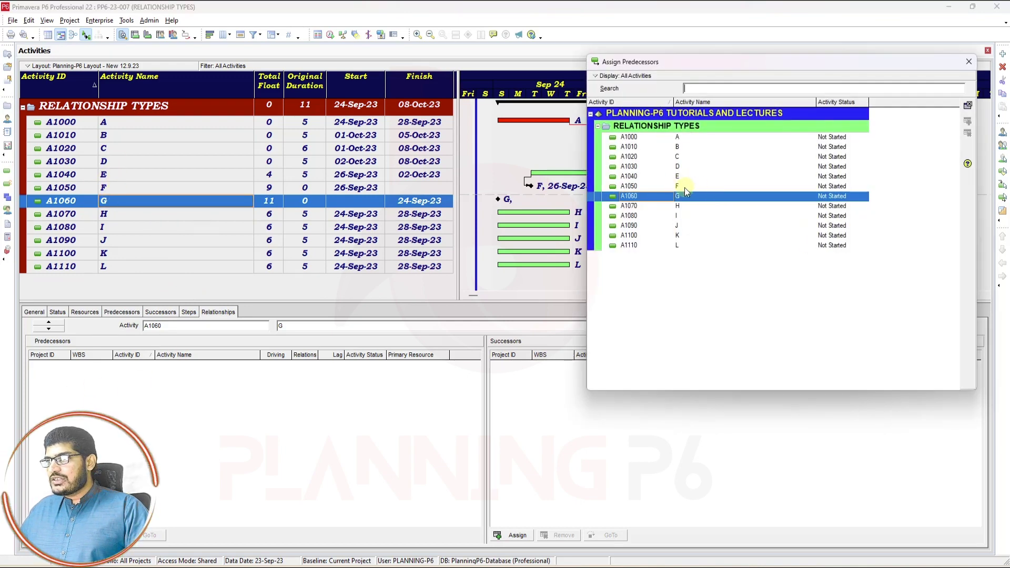
left_click(680, 167)
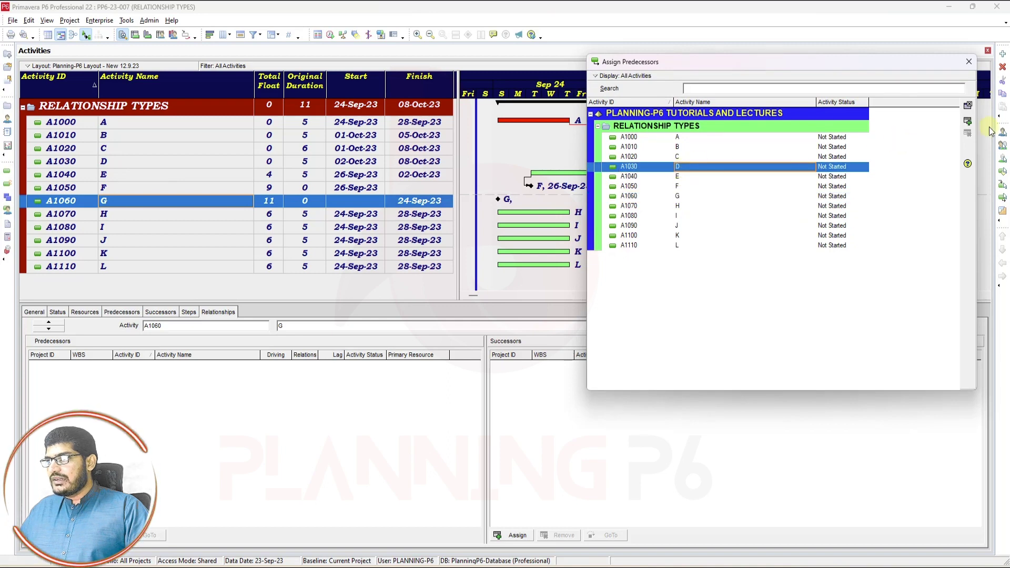
left_click(968, 122)
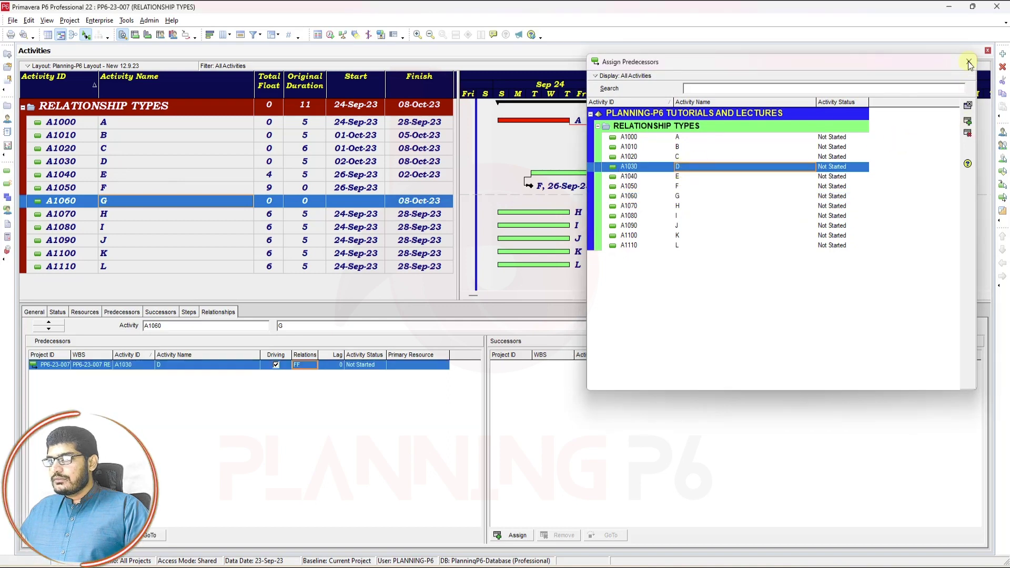
left_click(969, 61)
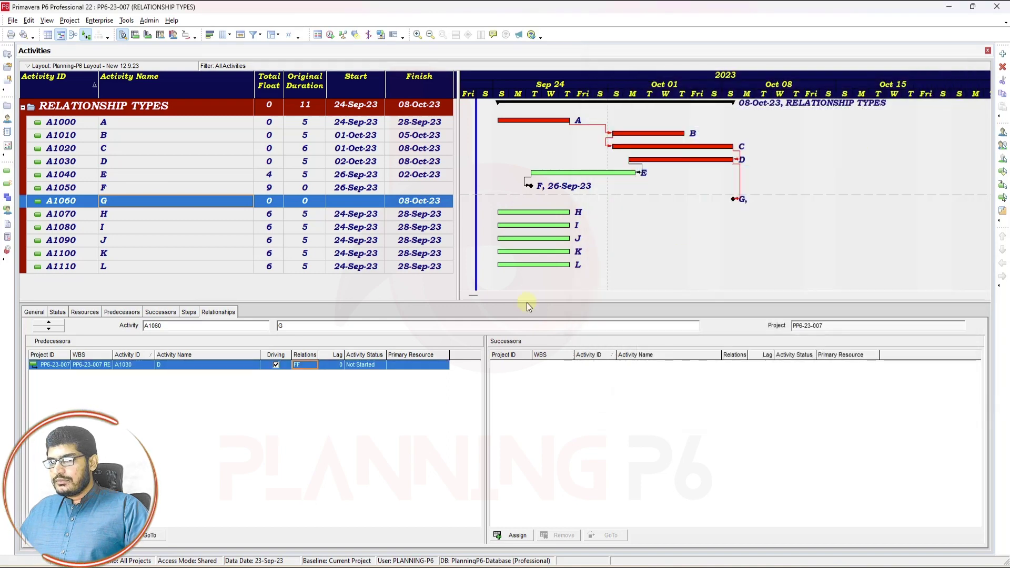
left_click(299, 364)
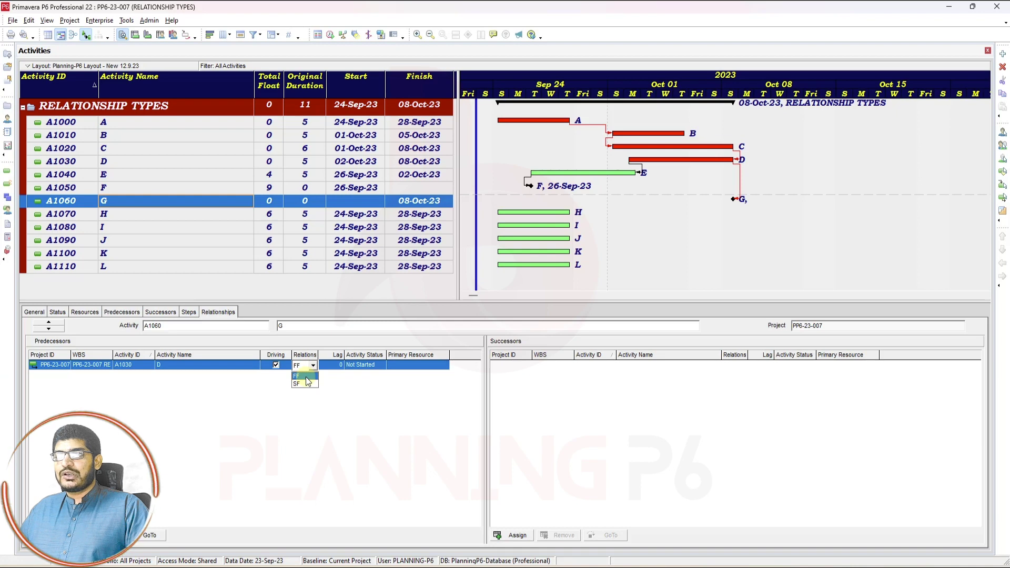
left_click(306, 377)
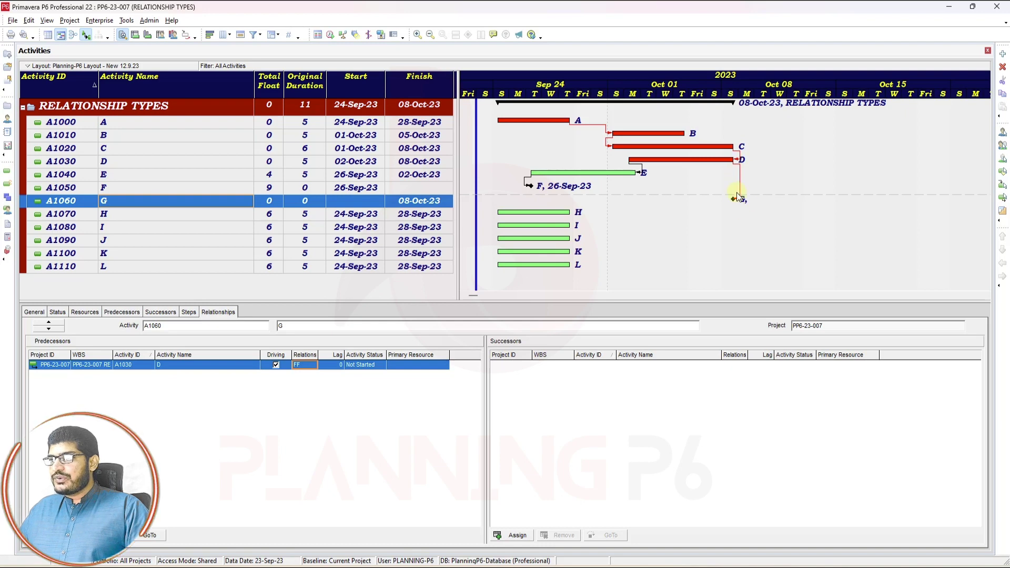
Change the activity type of activity H to Start Milestone
left_click(190, 215)
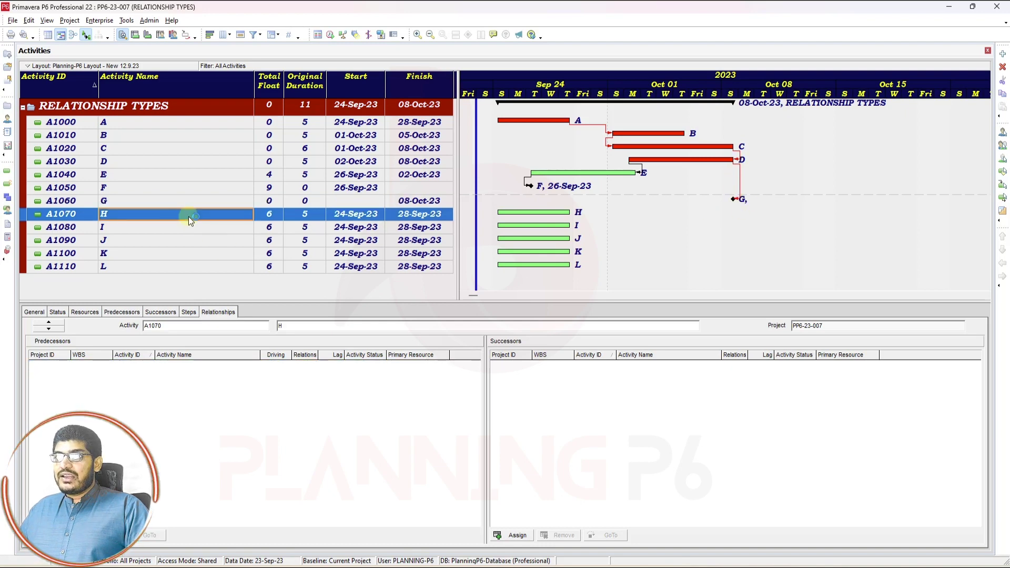
left_click(34, 312)
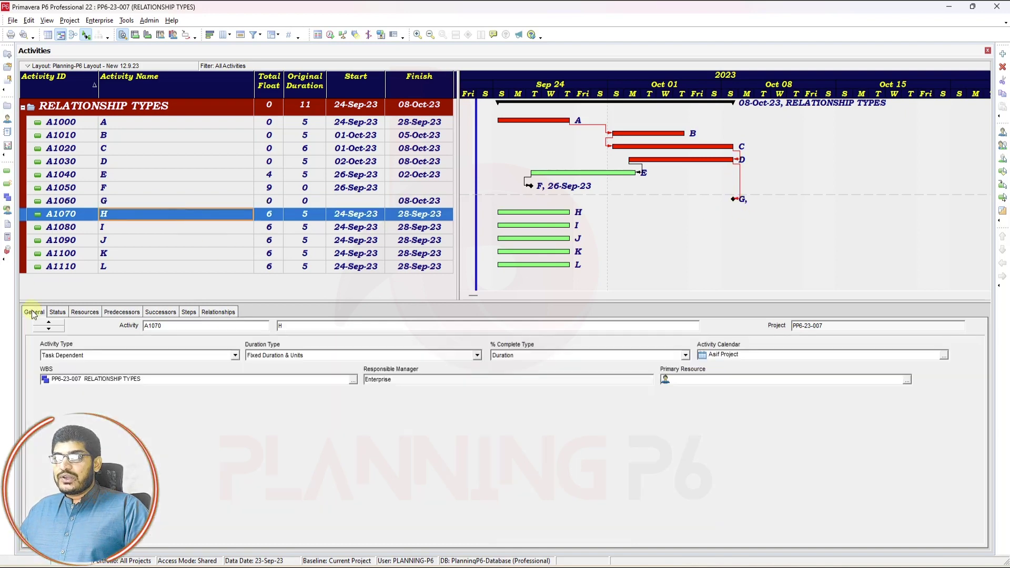
left_click(103, 357)
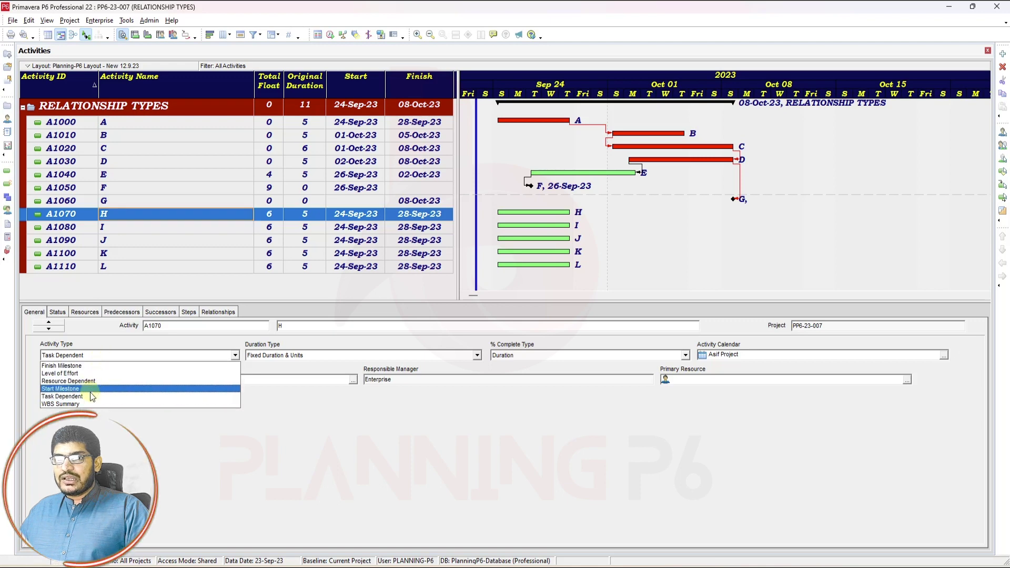
left_click(90, 391)
Change the activity type of activity I to Finish Milestone
left_click(115, 229)
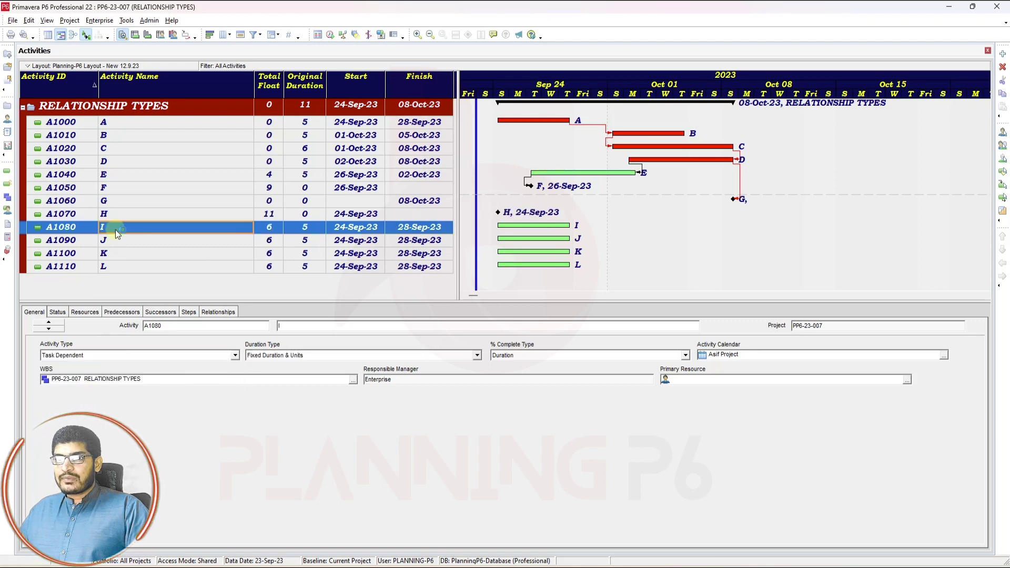
left_click(85, 356)
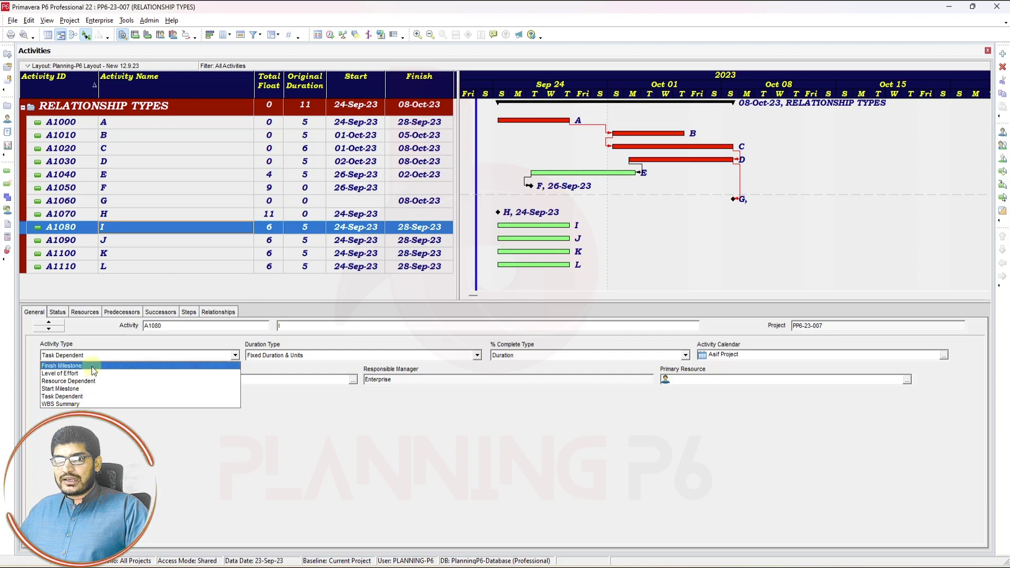
left_click(92, 366)
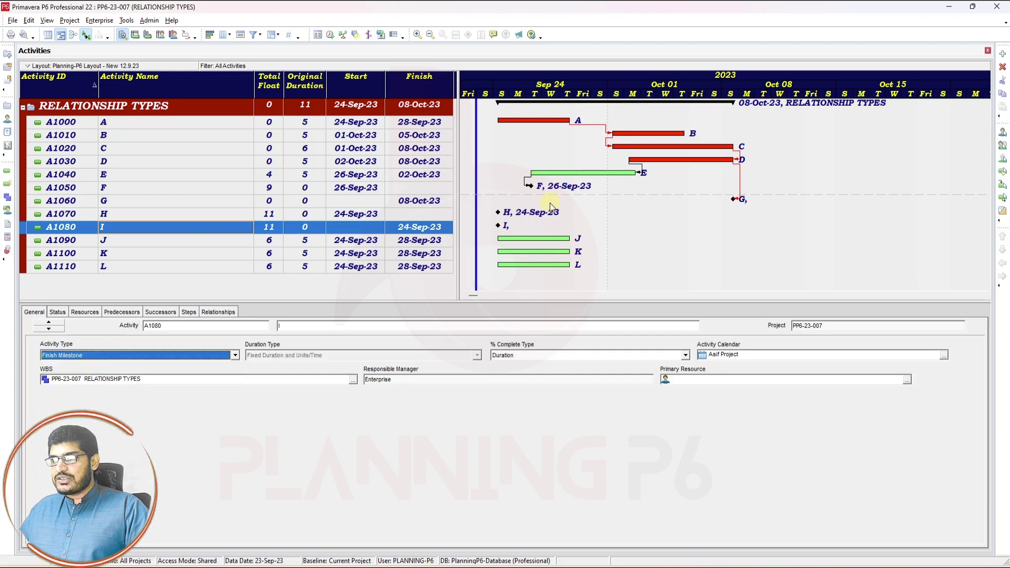
Assign start milestone F as a predecessor of start milestone H with an SS relationship
left_click(175, 216)
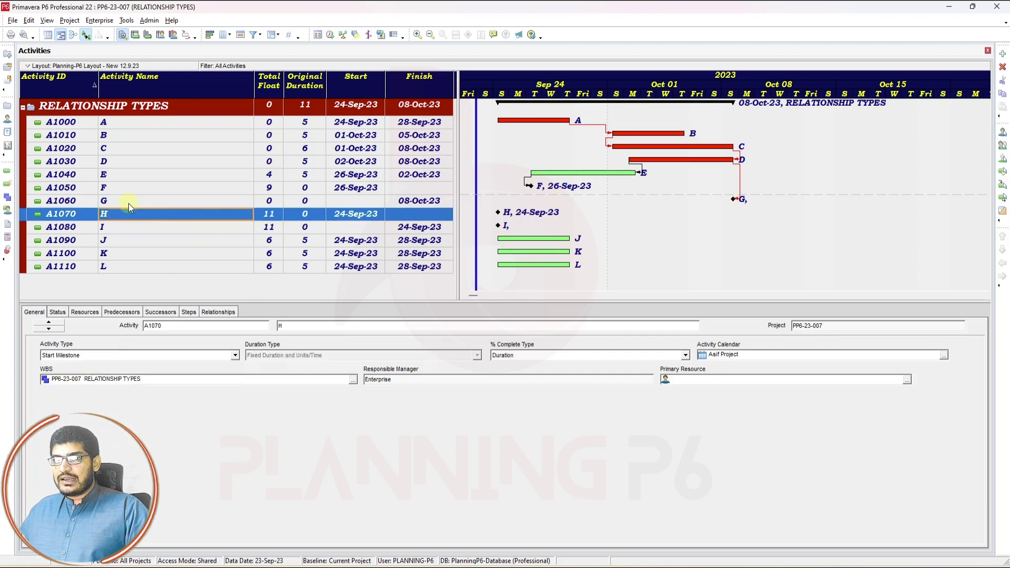
left_click(229, 312)
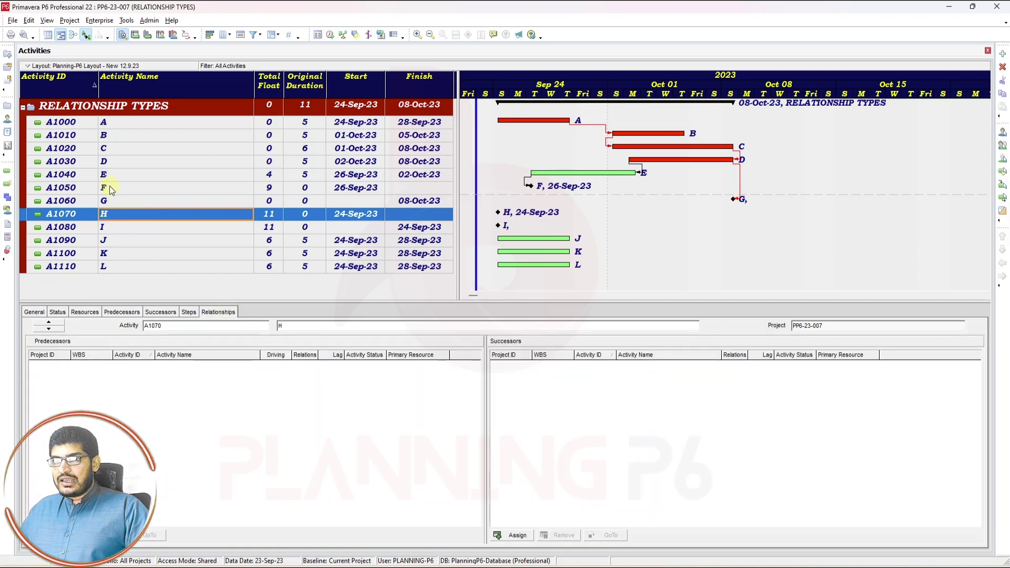
left_click(57, 535)
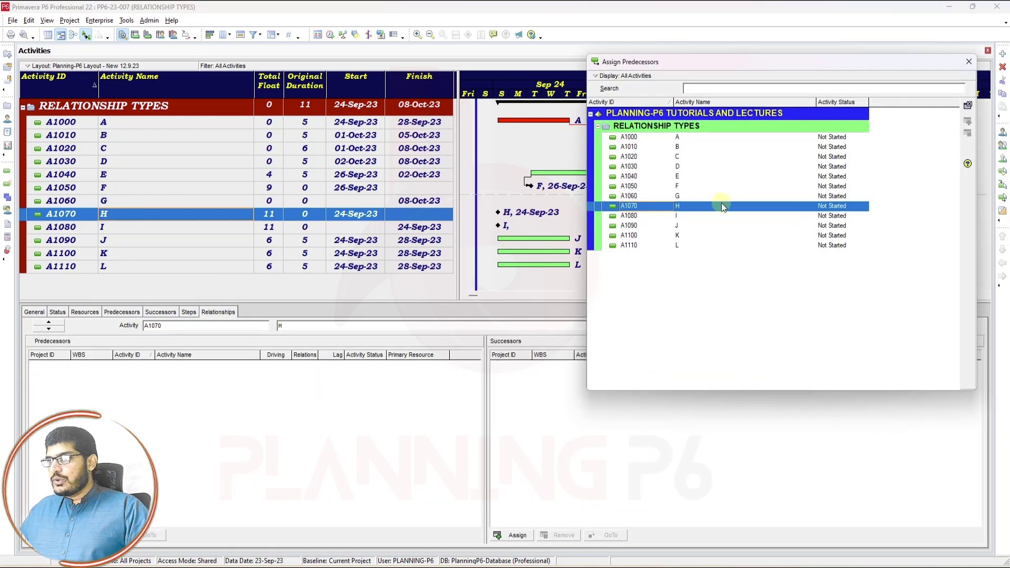
left_click(680, 186)
left_click(967, 121)
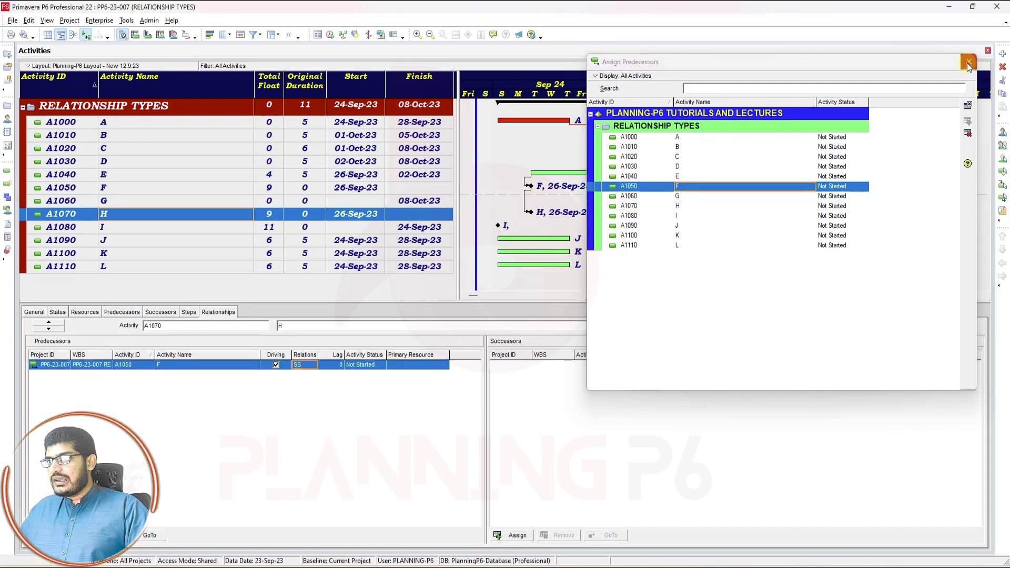
left_click(968, 62)
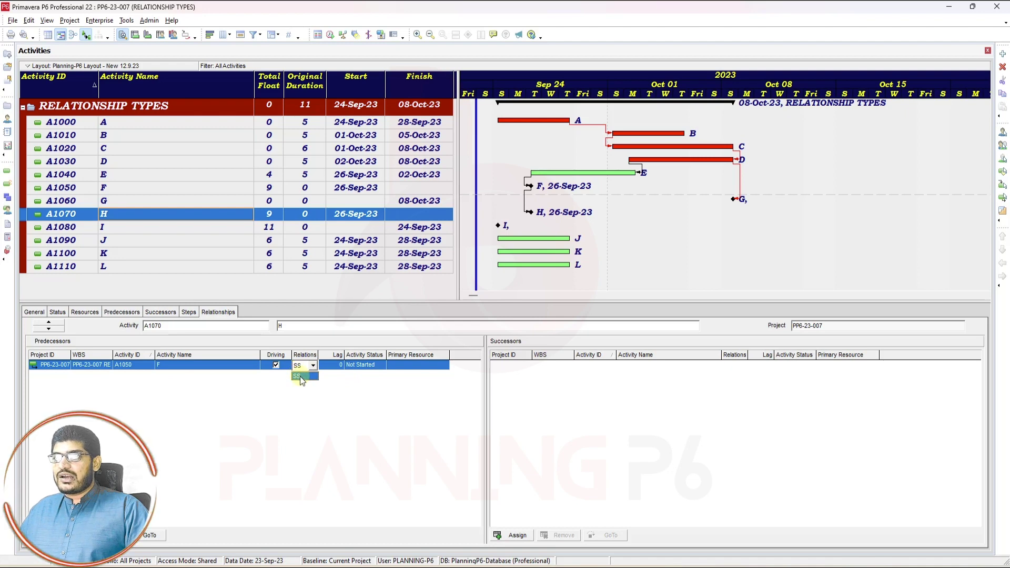
Assign finish milestone G as a predecessor of finish milestone I with an FF relationship
left_click(126, 228)
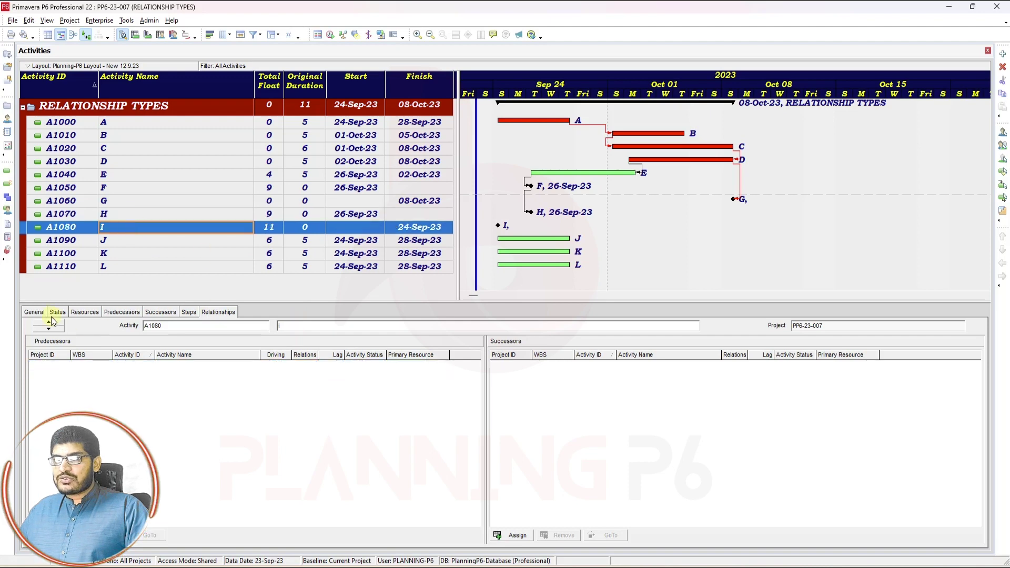
left_click(34, 312)
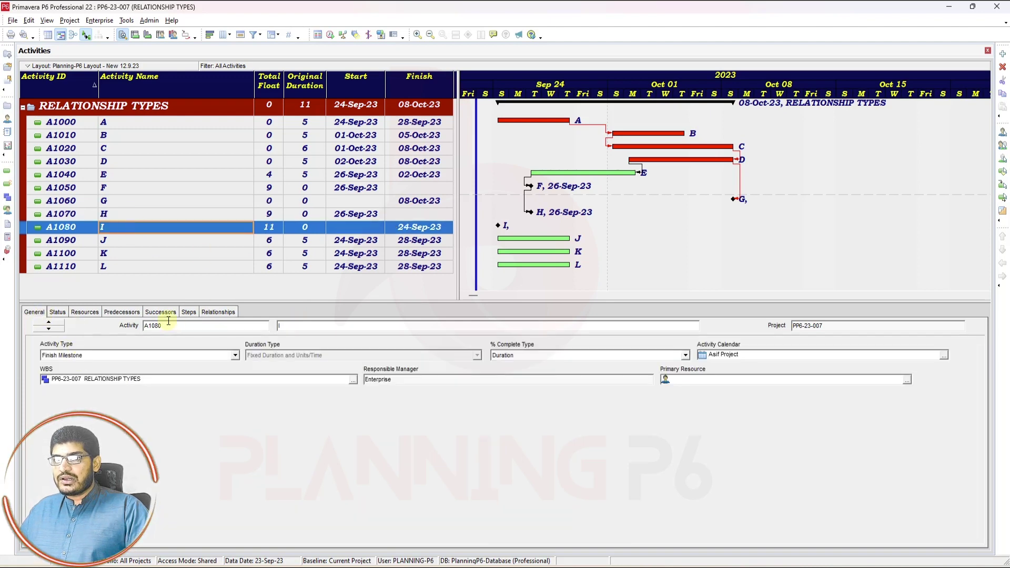
left_click(218, 312)
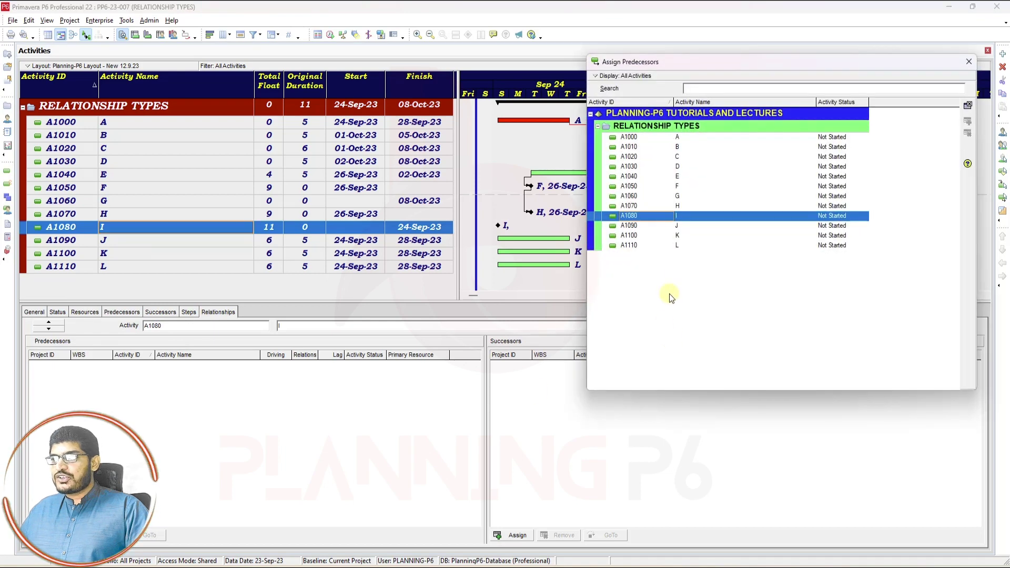
left_click(685, 196)
left_click(968, 122)
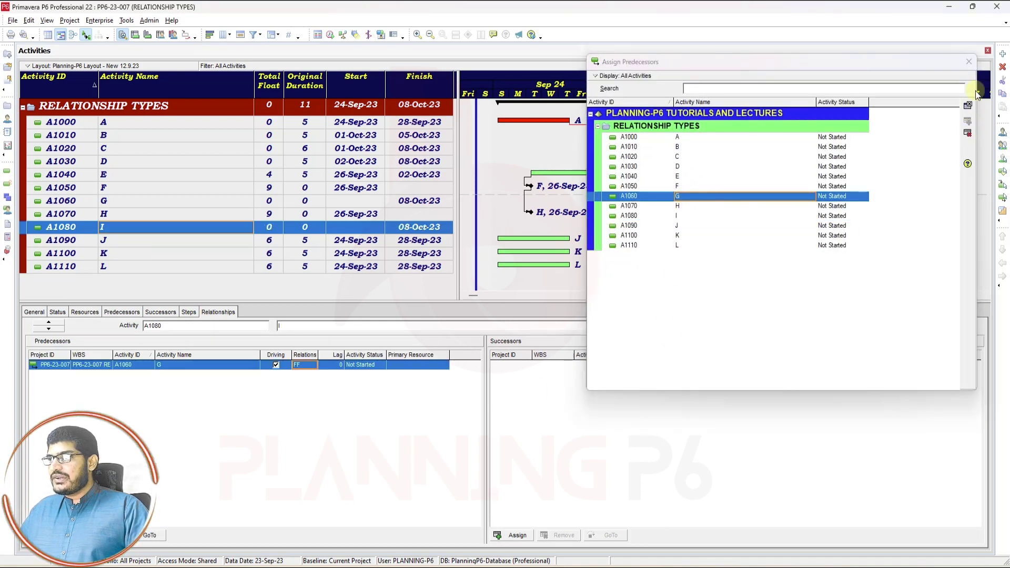
left_click(968, 60)
left_click(299, 364)
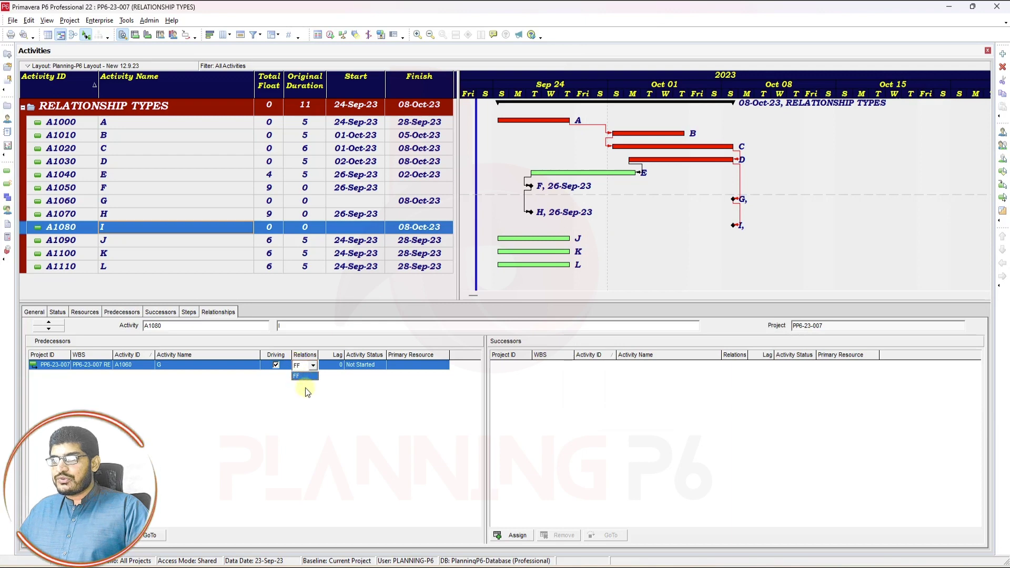
left_click(307, 377)
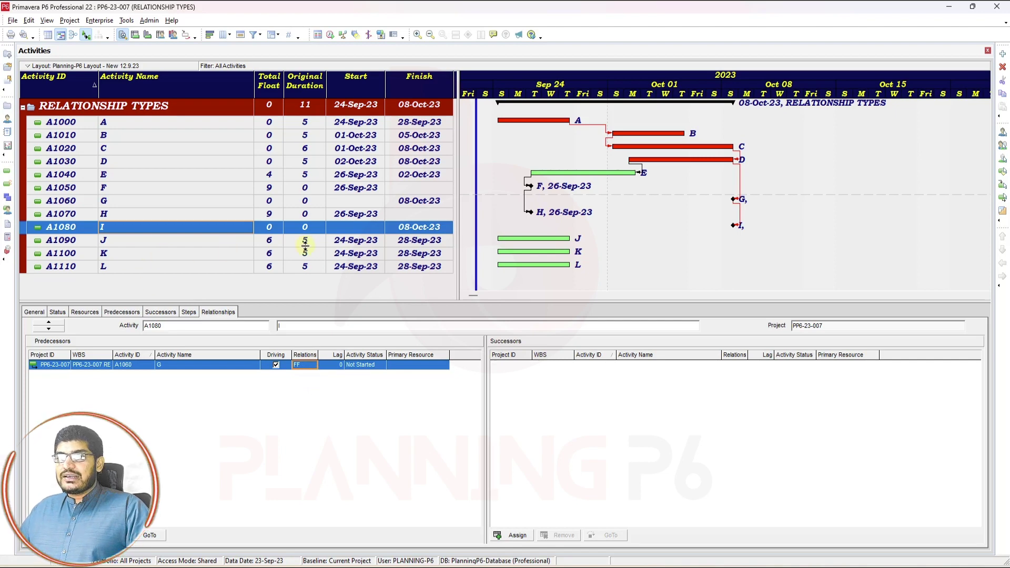
Assign start milestone H as a second predecessor of finish milestone I with an SF relationship
left_click(158, 218)
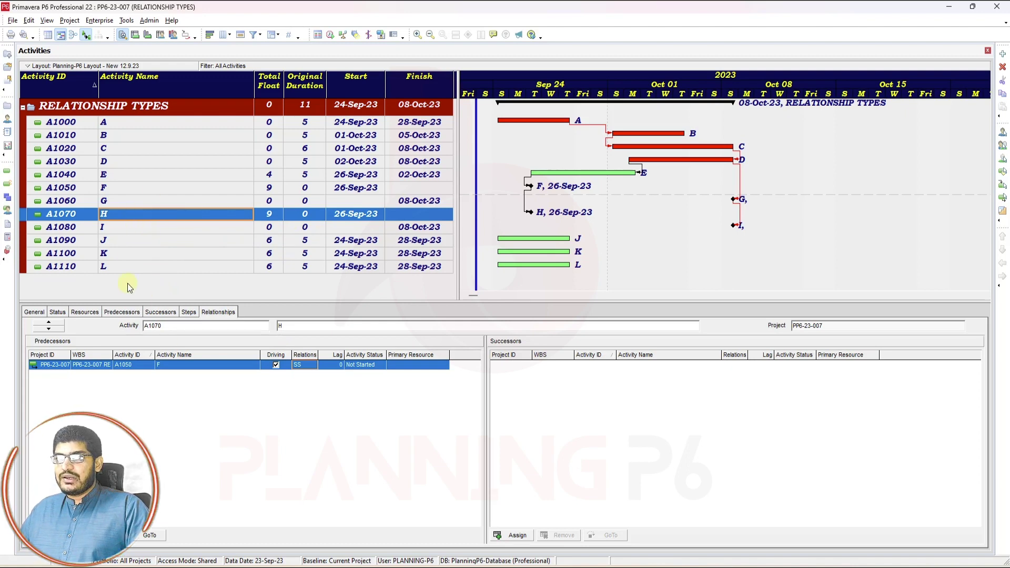
left_click(140, 228)
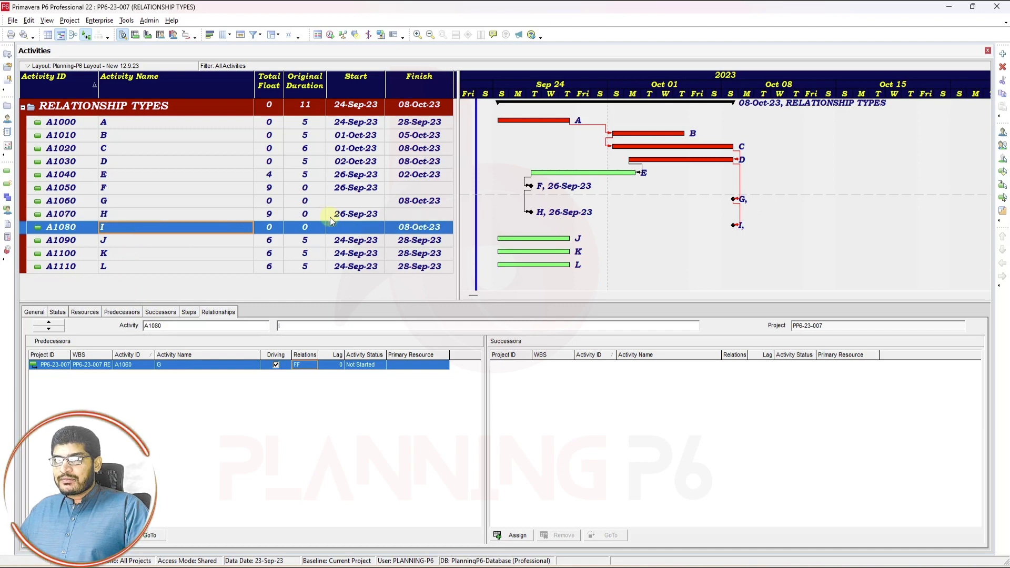
left_click(55, 536)
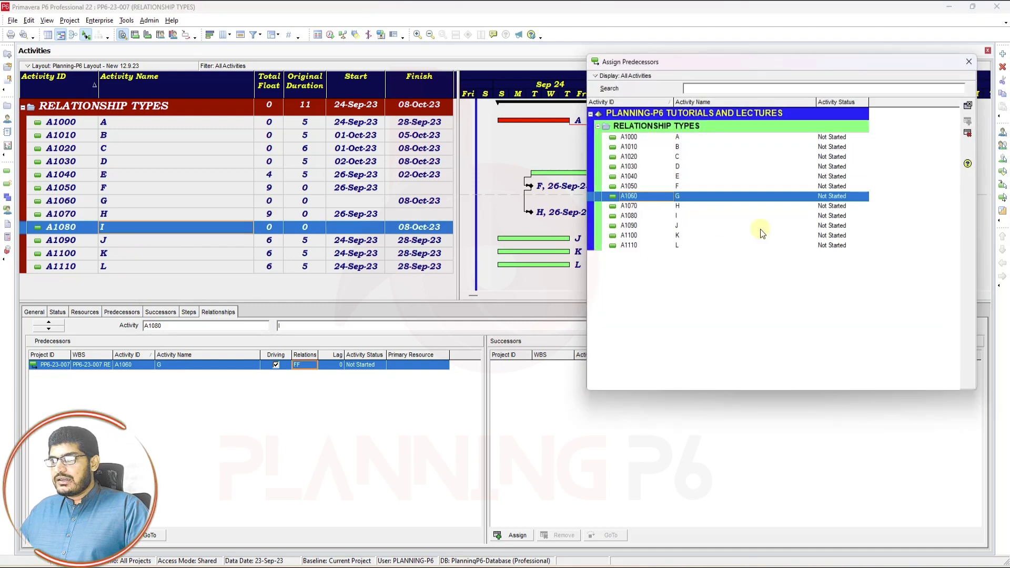
left_click(678, 206)
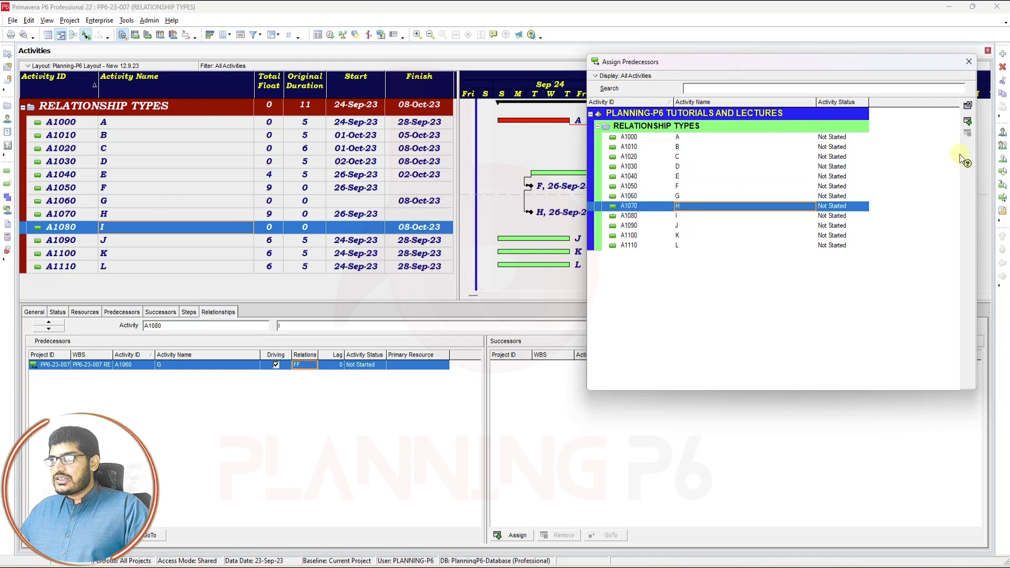
left_click(968, 121)
left_click(969, 62)
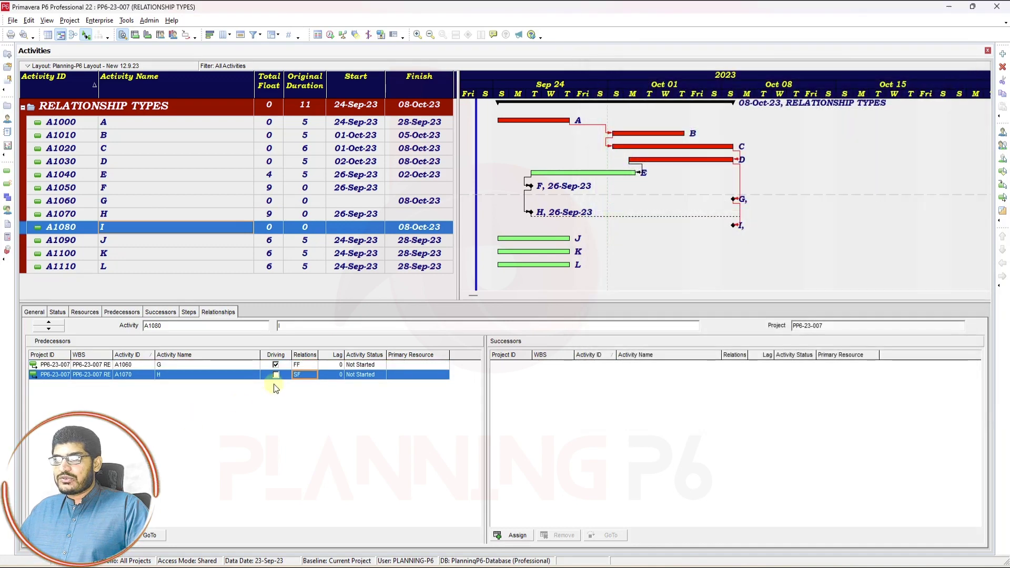
left_click(307, 375)
left_click(307, 375)
left_click(313, 376)
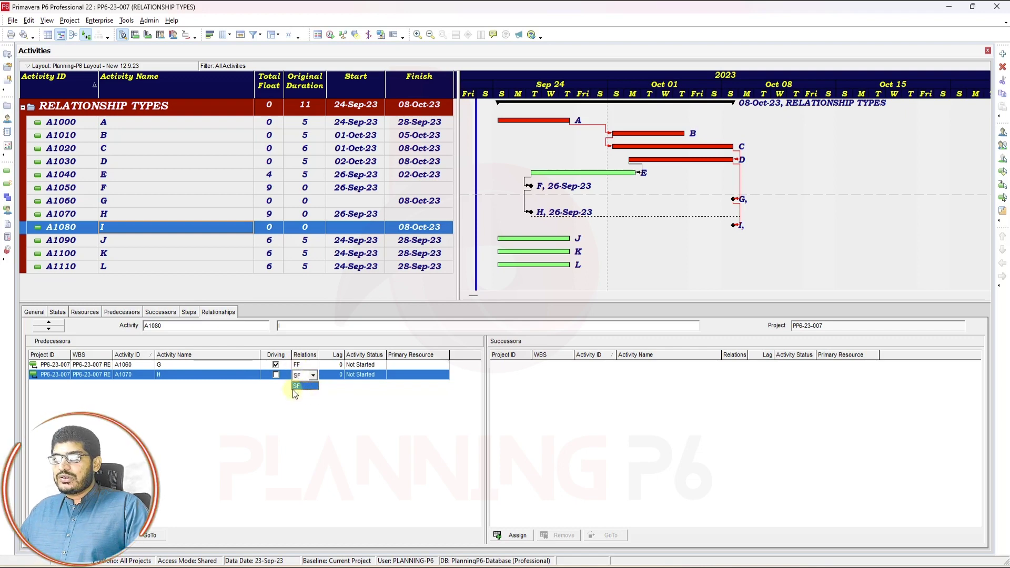
left_click(305, 387)
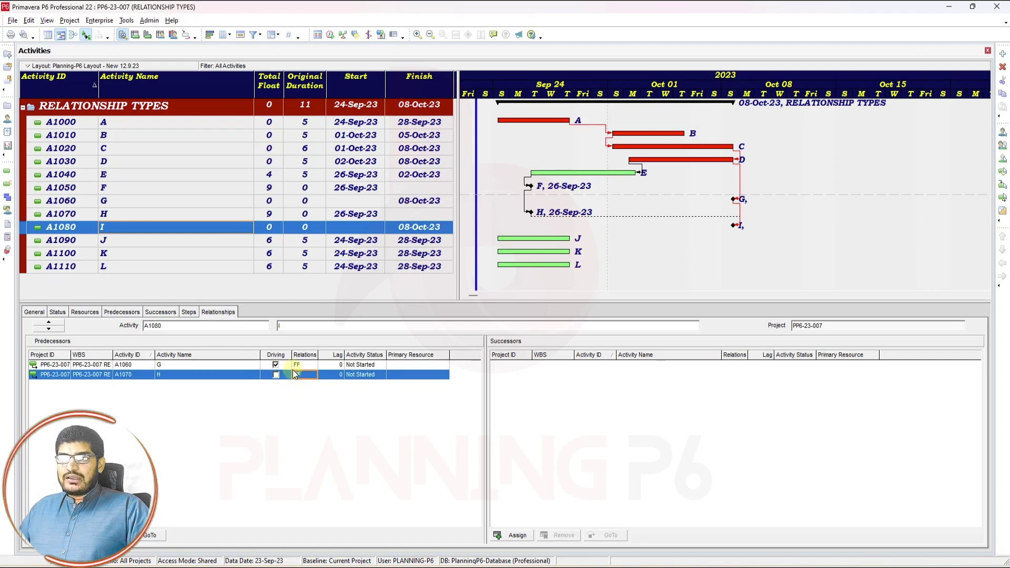
type("SF")
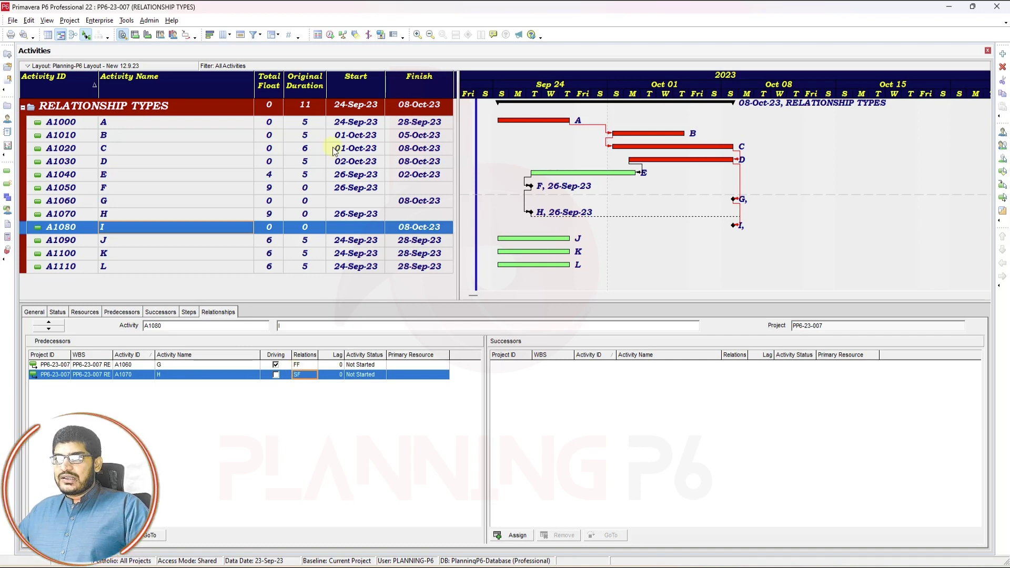
Change the relationship type between predecessor C and activity D to SS
left_click(360, 125)
left_click(362, 136)
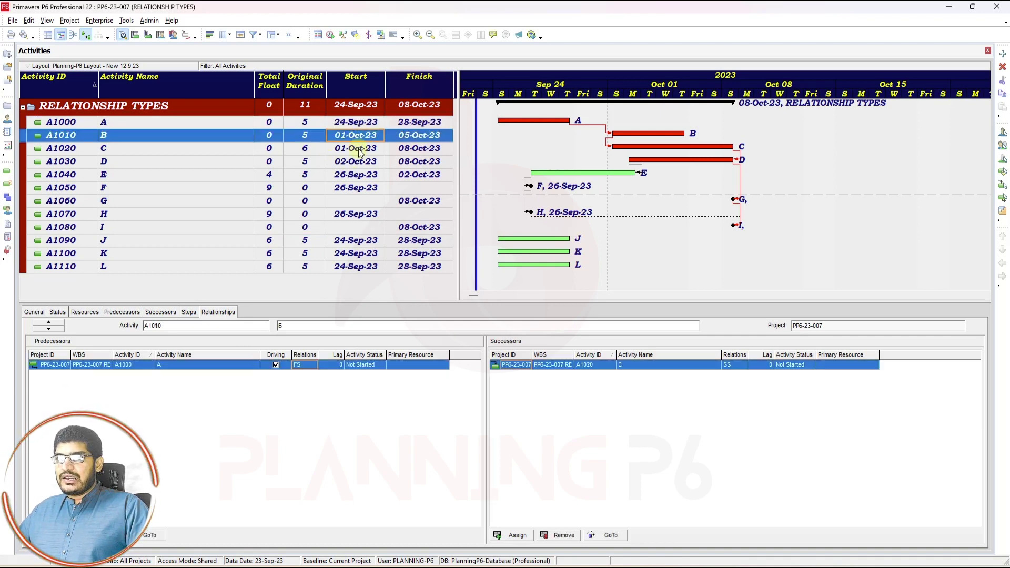
left_click(359, 149)
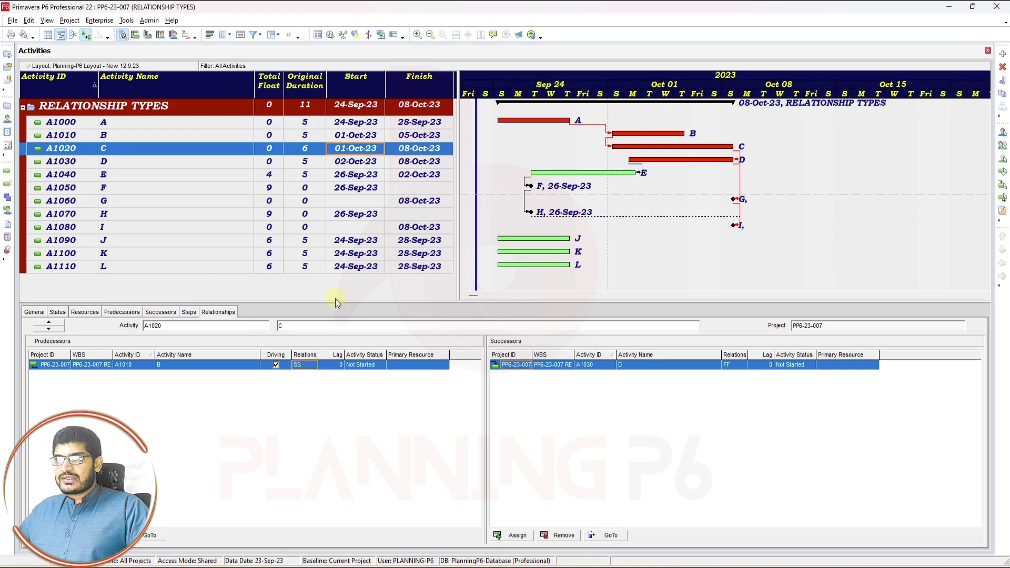
left_click(360, 162)
left_click(302, 366)
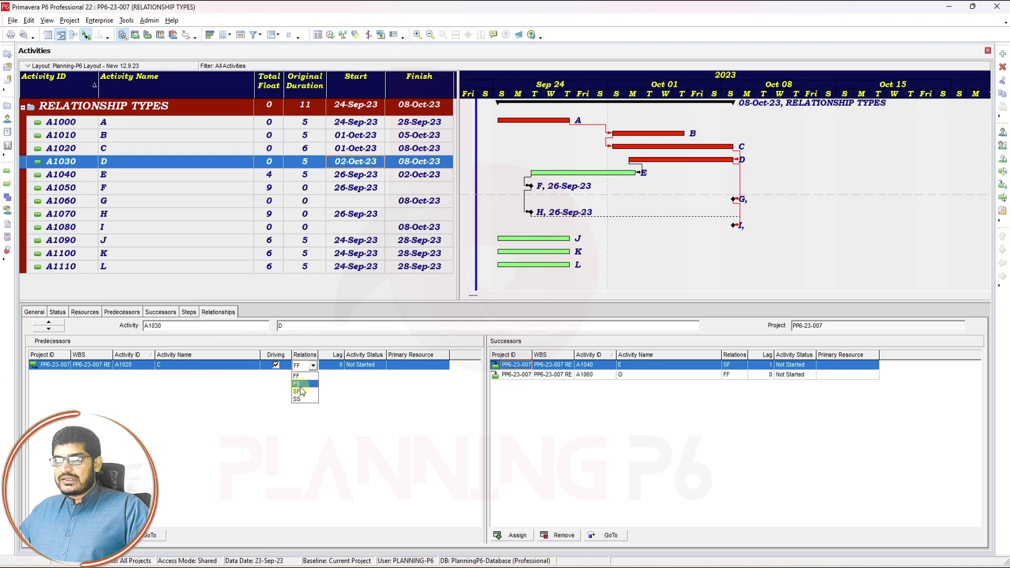
left_click(301, 400)
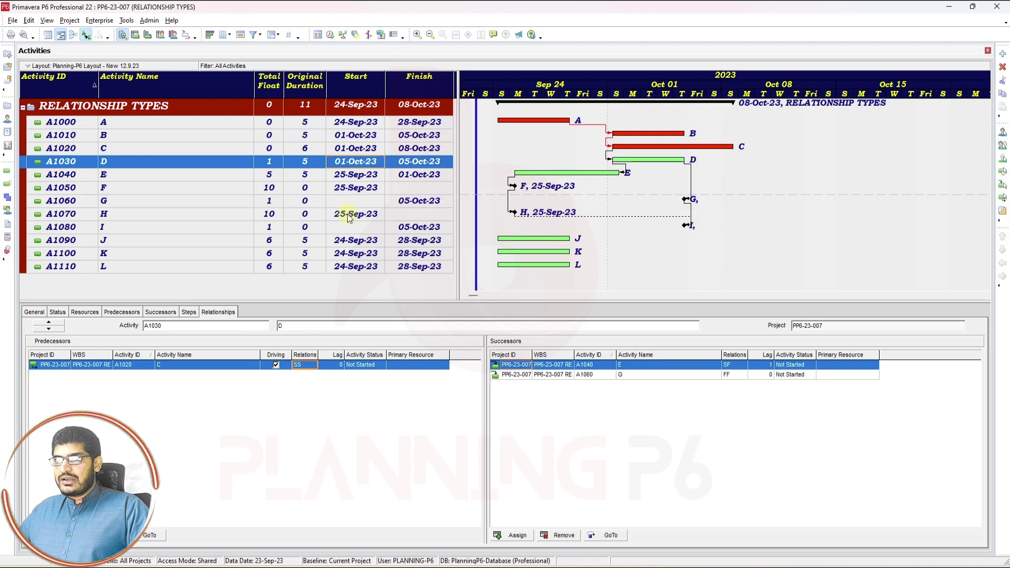
Change the relationship type between predecessor D and activity E to SS
left_click(363, 174)
left_click(310, 367)
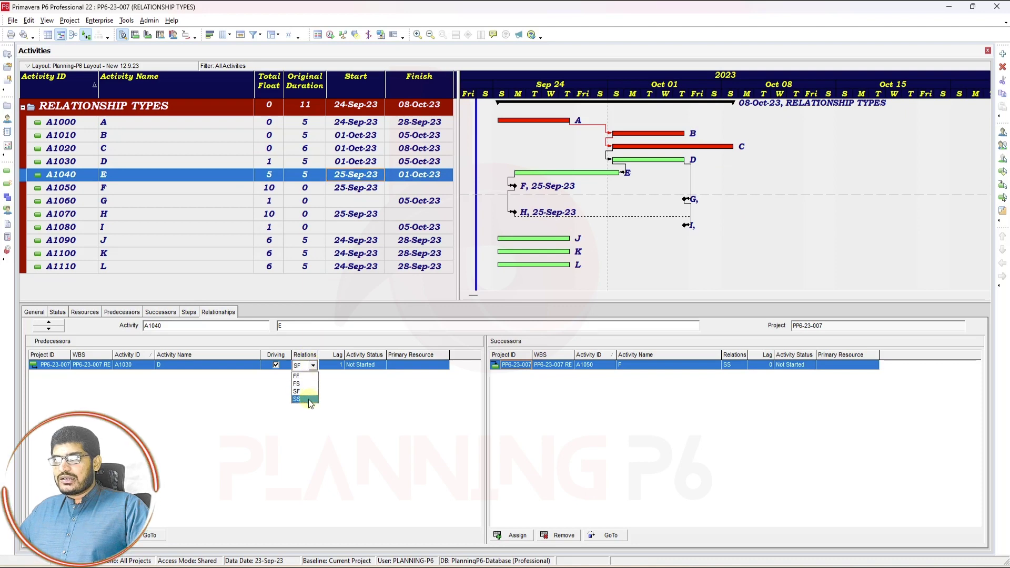
left_click(301, 400)
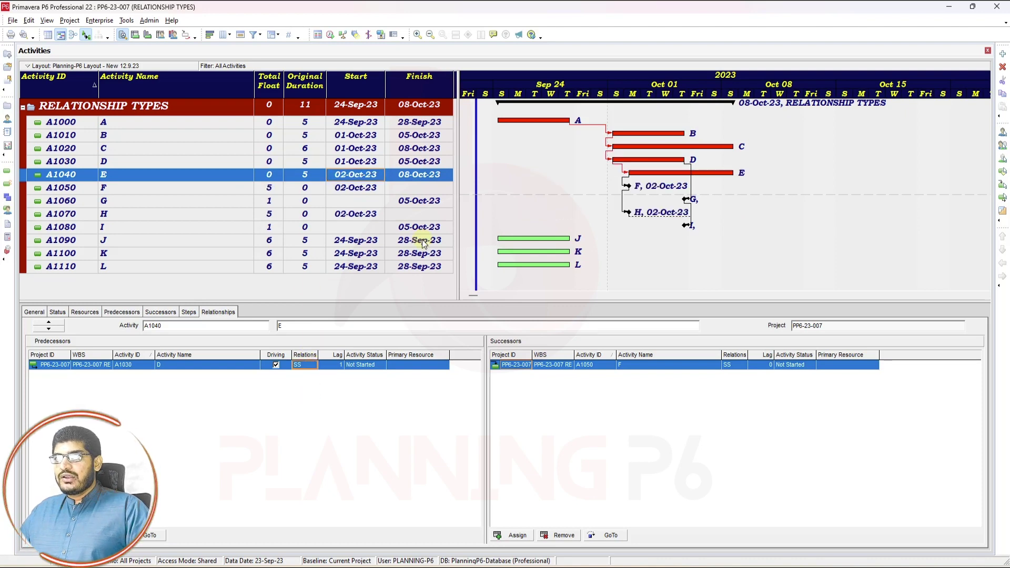
Create a new activity filter named RT-00
left_click(47, 20)
left_click(77, 57)
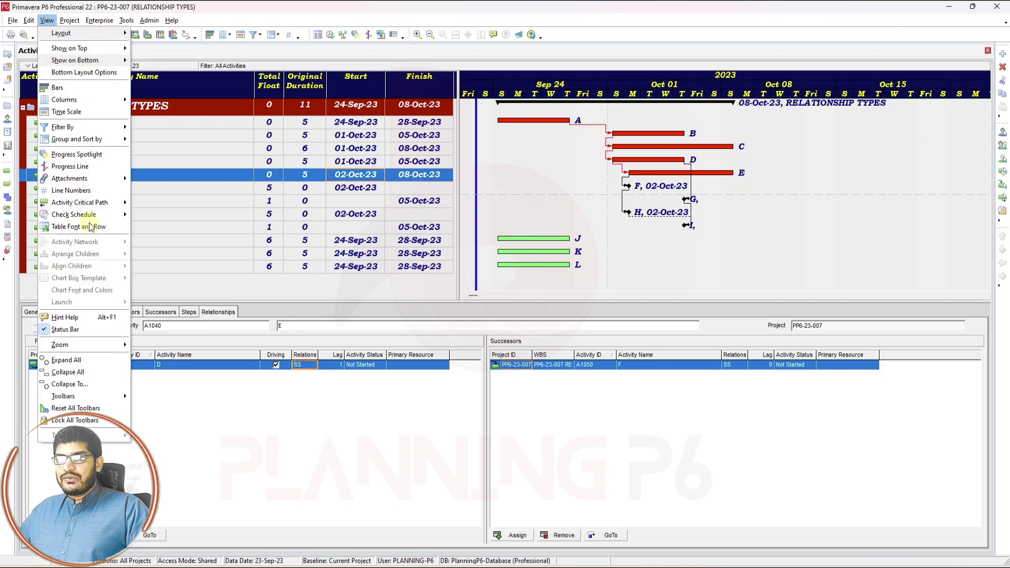
right_click(263, 173)
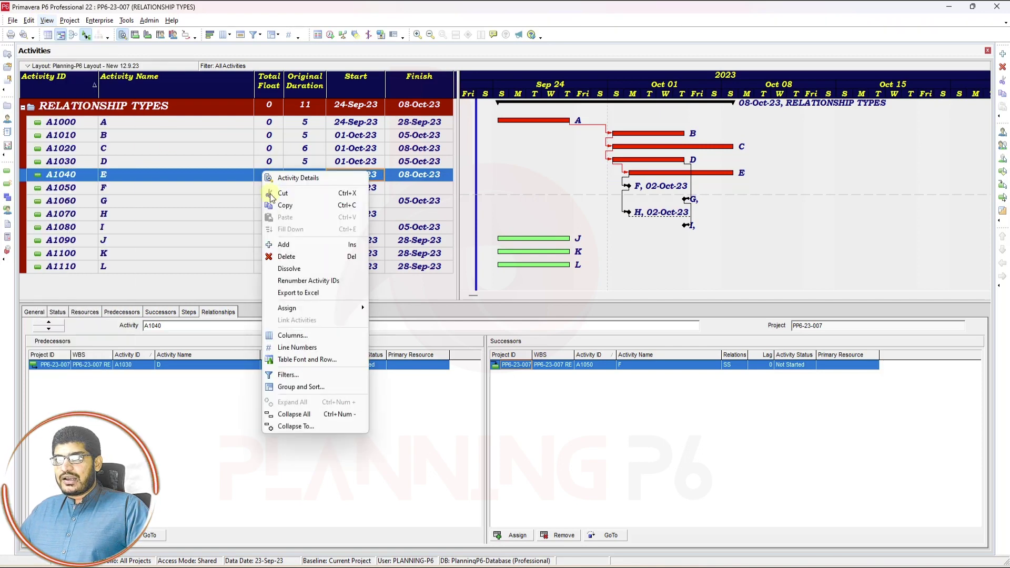
left_click(299, 376)
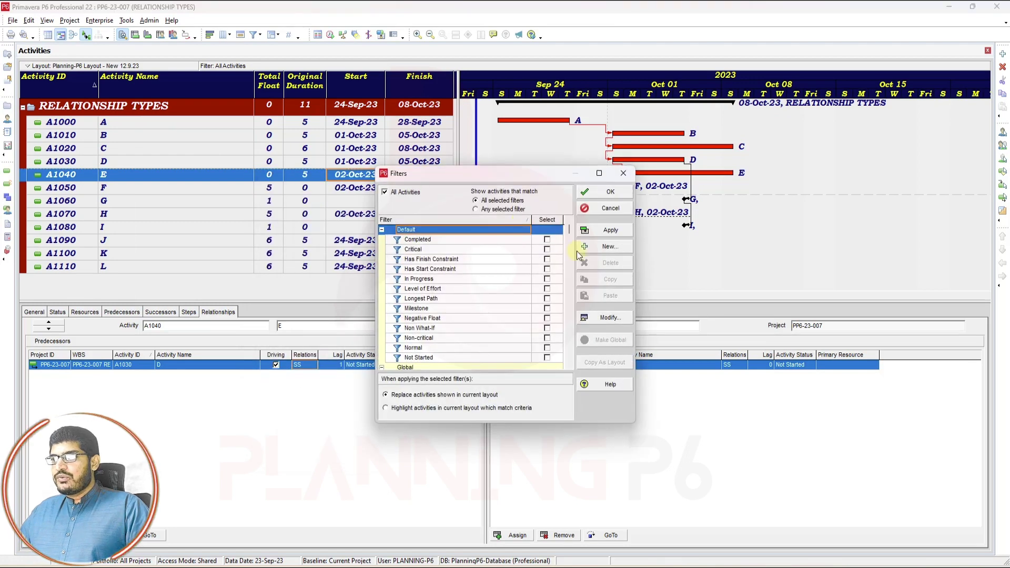
left_click(607, 252)
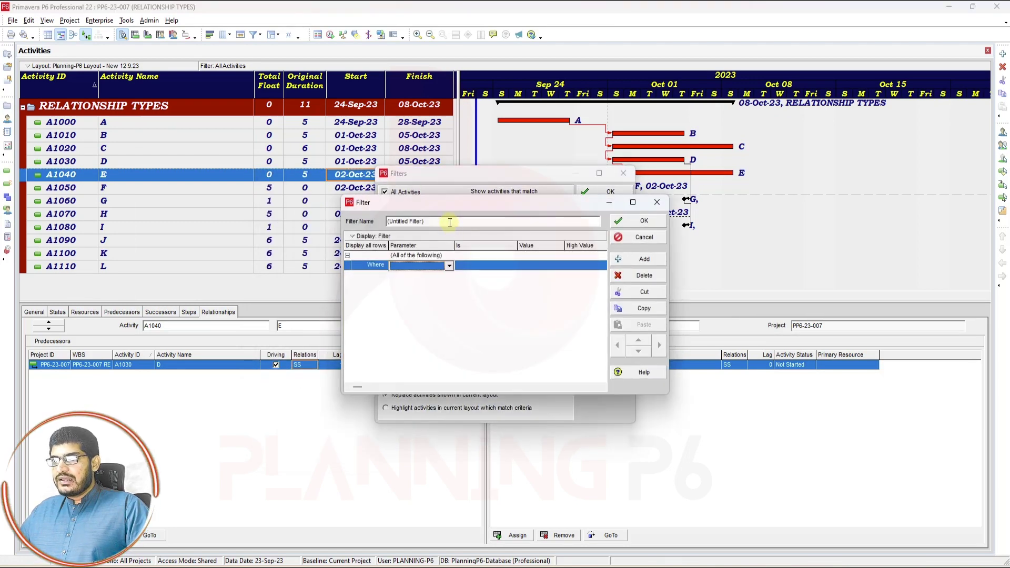
left_click_drag(445, 222, 344, 218)
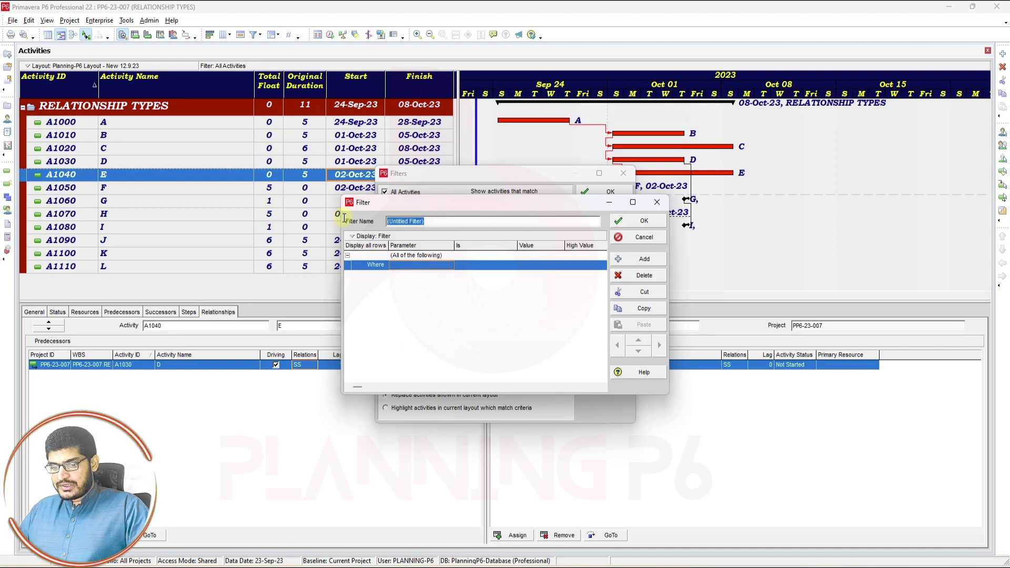
type("R")
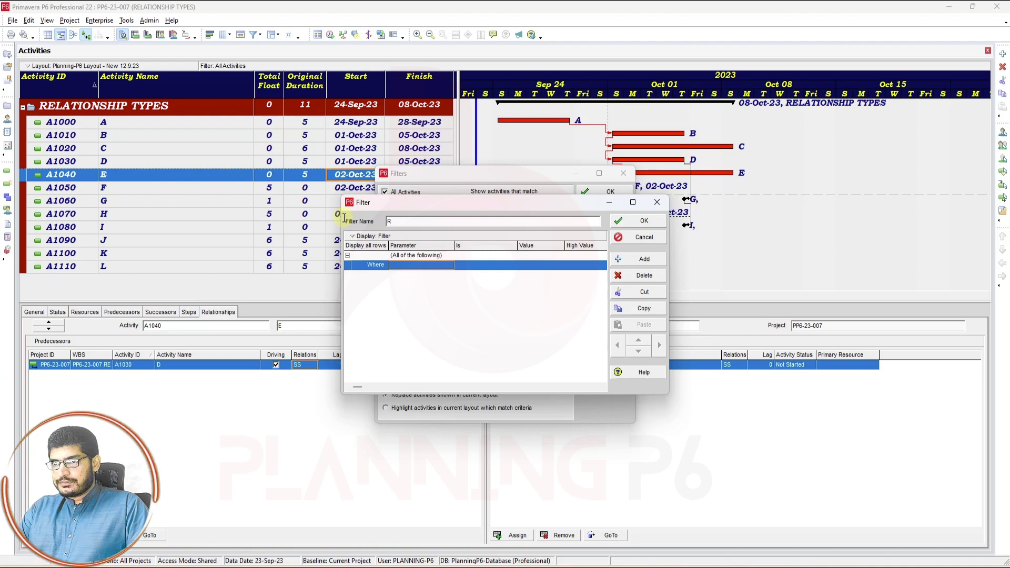
type("T")
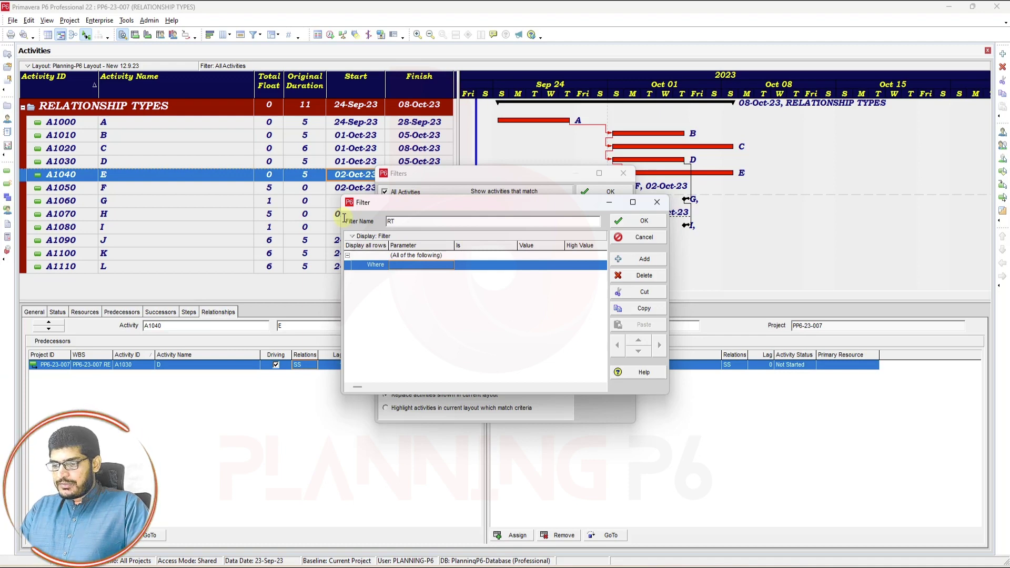
type("-00")
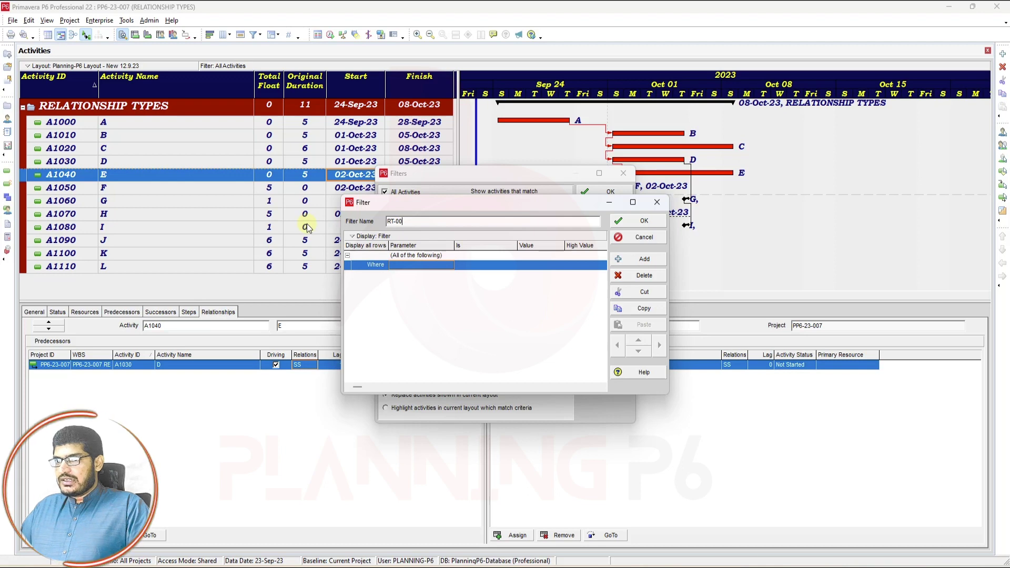
Define the RT-00 filter condition as Predecessor Details contains SS and save the filter
left_click(441, 269)
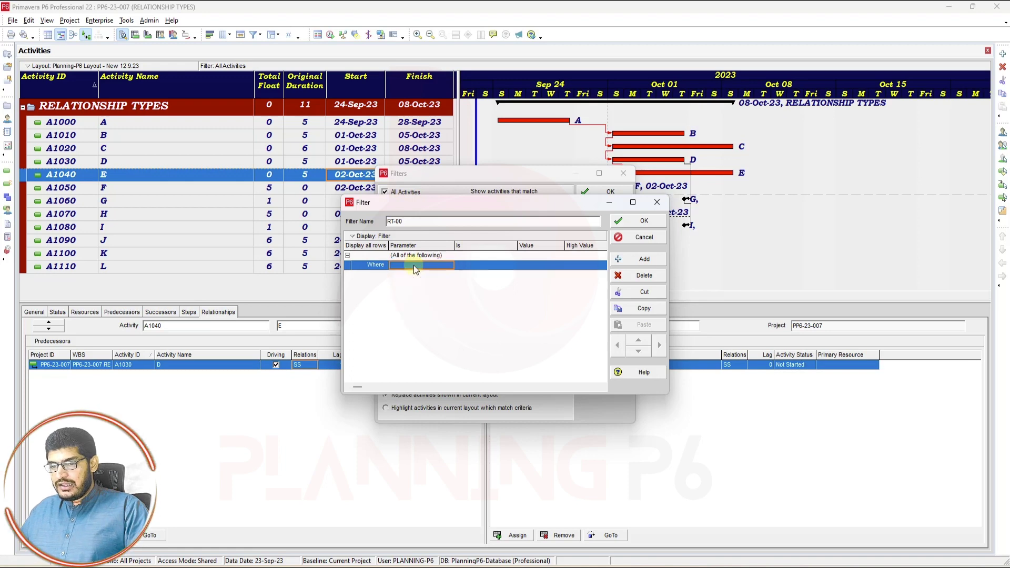
key("p")
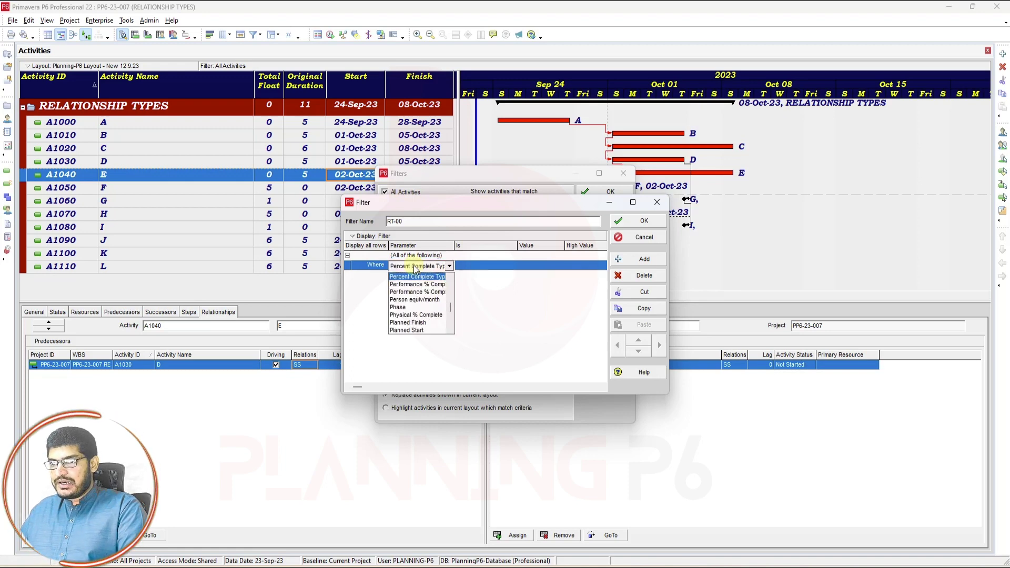
scroll(413, 295, "down", 3)
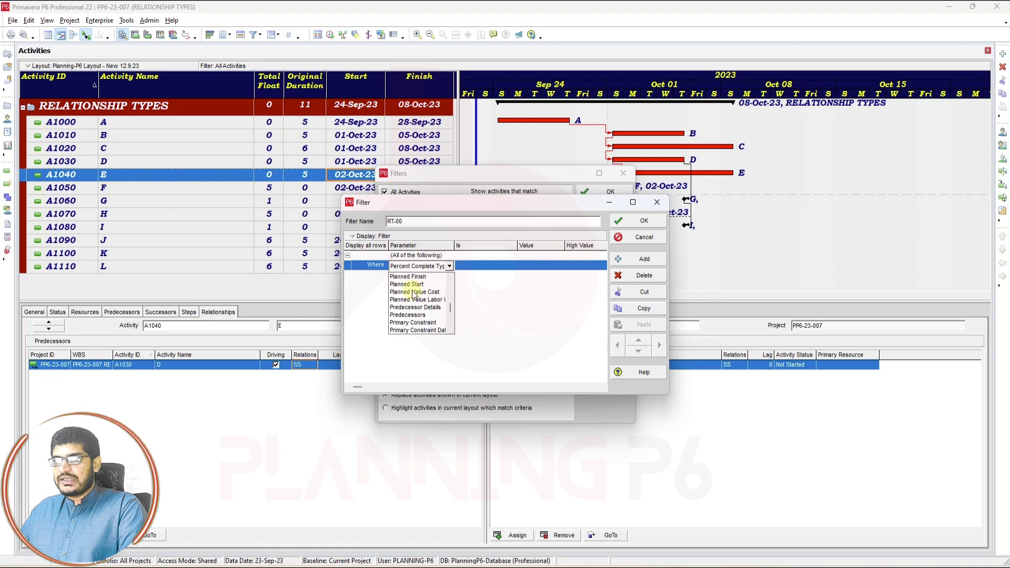
left_click(418, 308)
left_click(485, 268)
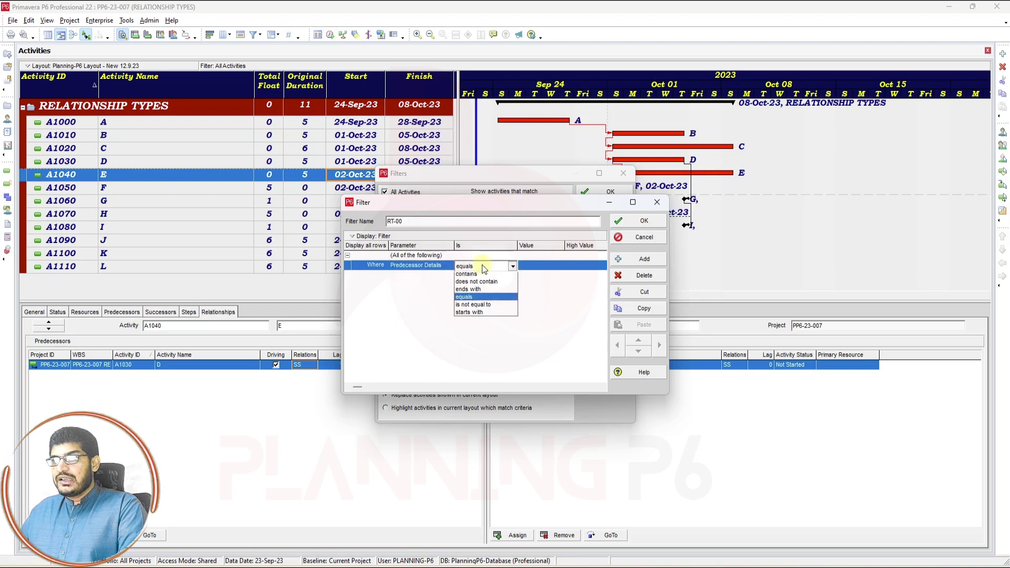
left_click(482, 300)
left_click(537, 267)
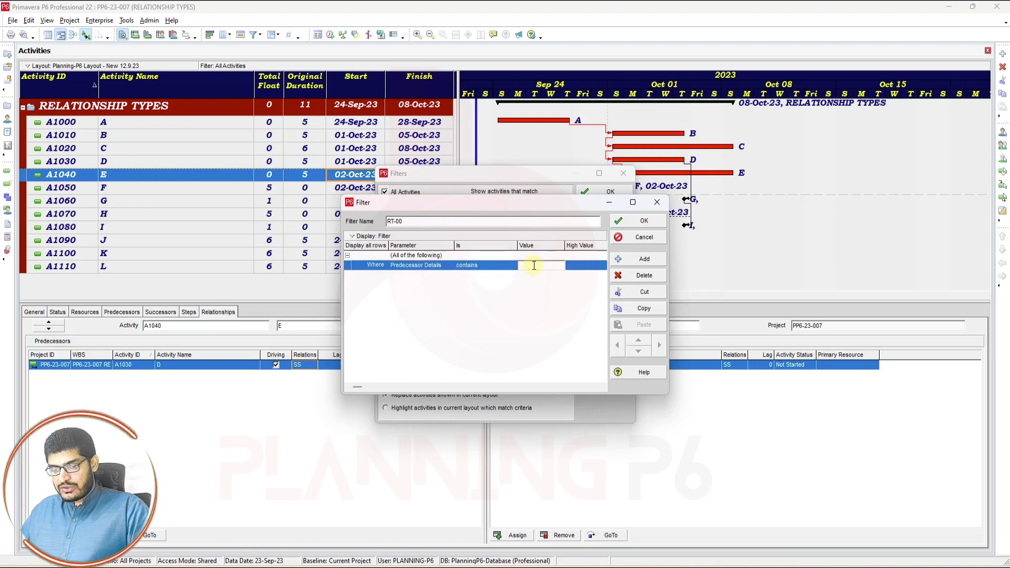
type("SS")
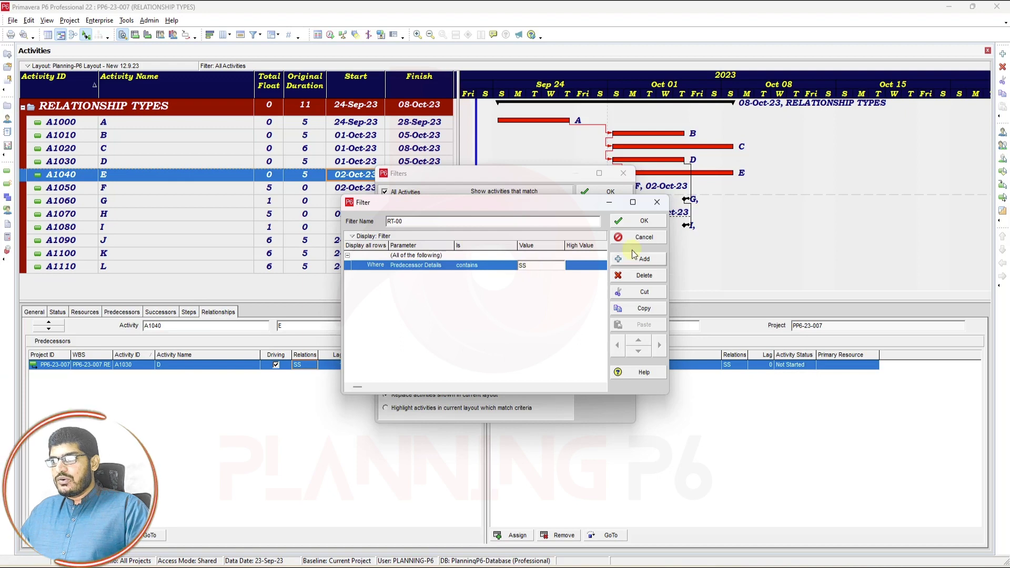
left_click(640, 221)
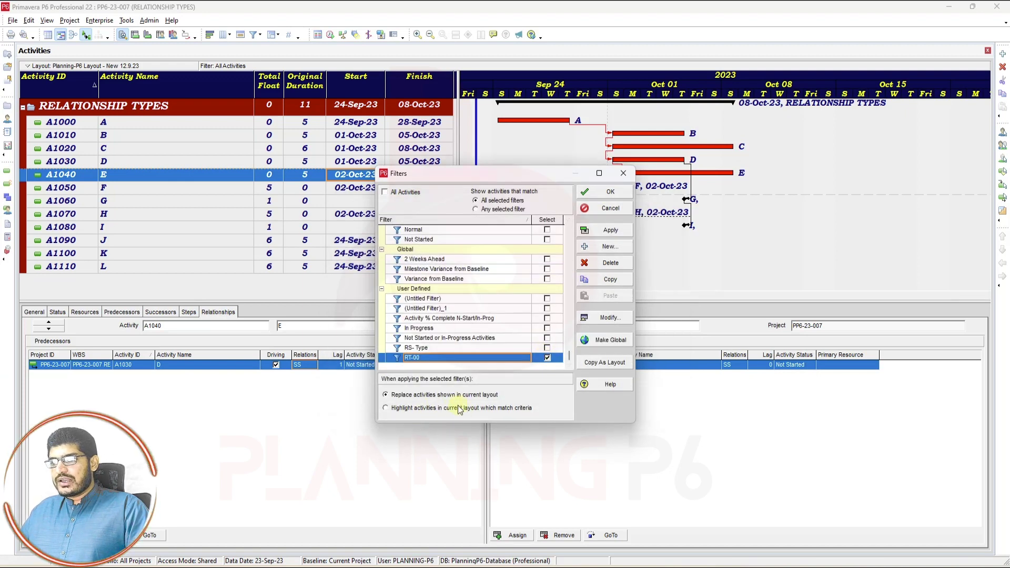
Apply the RT-00 filter to the activities and review the relationships of the filtered activities F, H, D and C
left_click(621, 232)
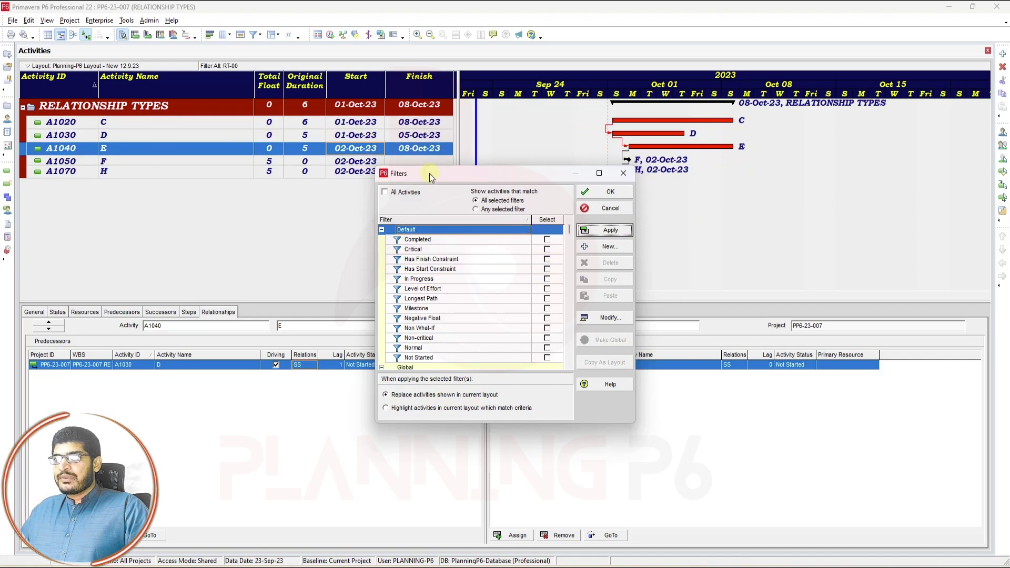
left_click_drag(429, 173, 540, 172)
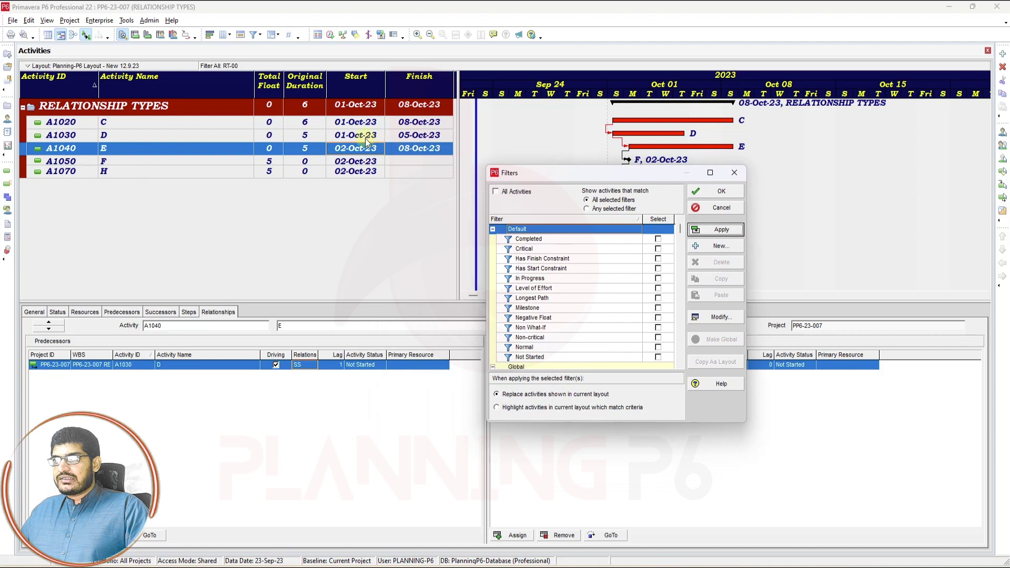
key("Return")
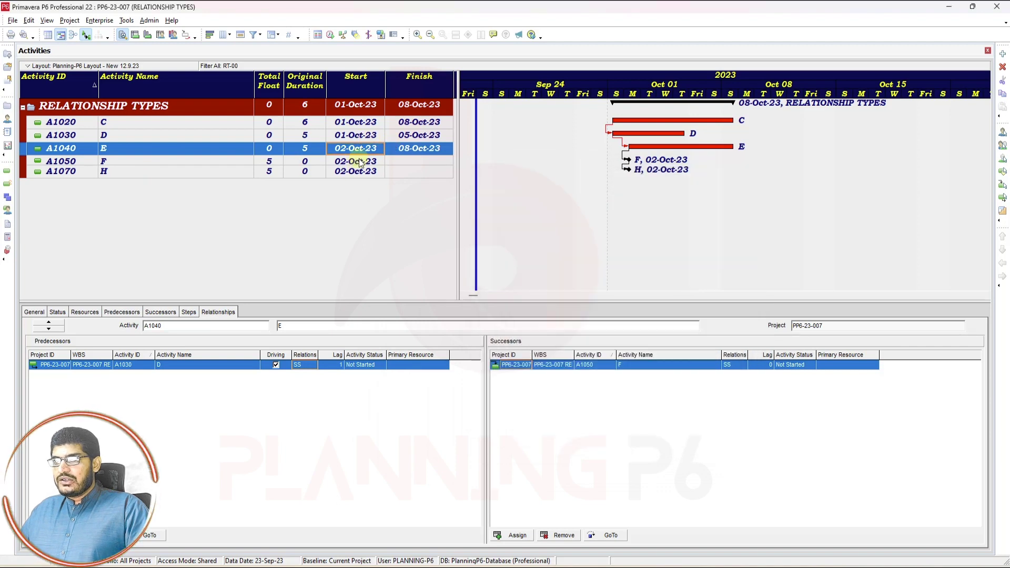
left_click(357, 161)
left_click(360, 172)
left_click(364, 136)
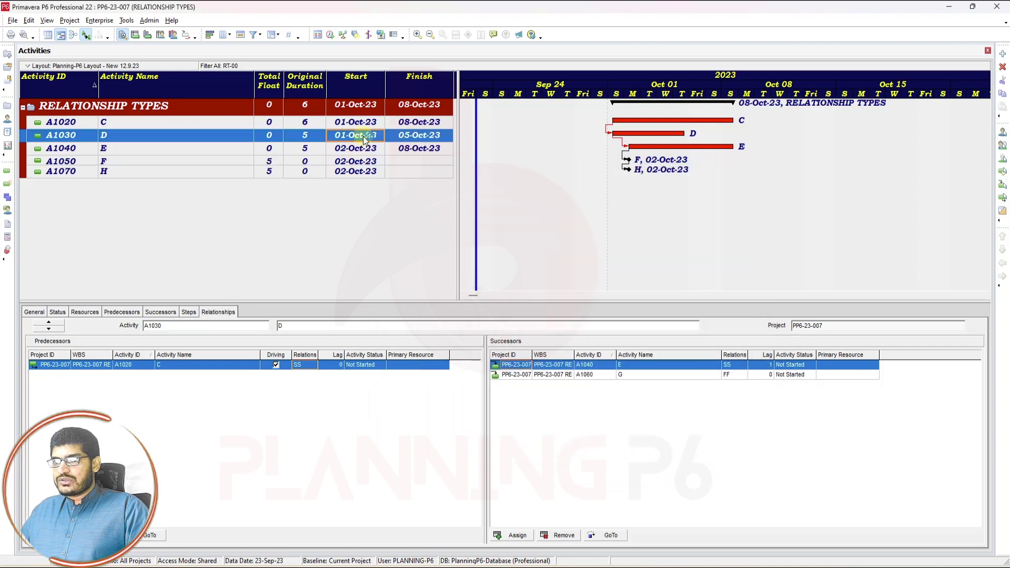
left_click(357, 122)
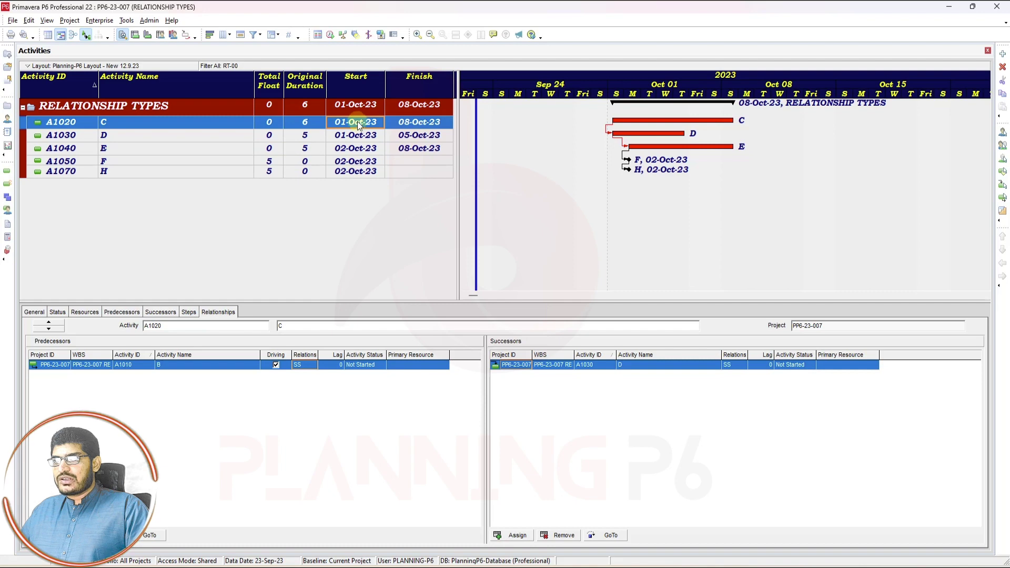
Modify the RT-00 filter so that Predecessor Details contains FS, and apply it to the activities
right_click(346, 195)
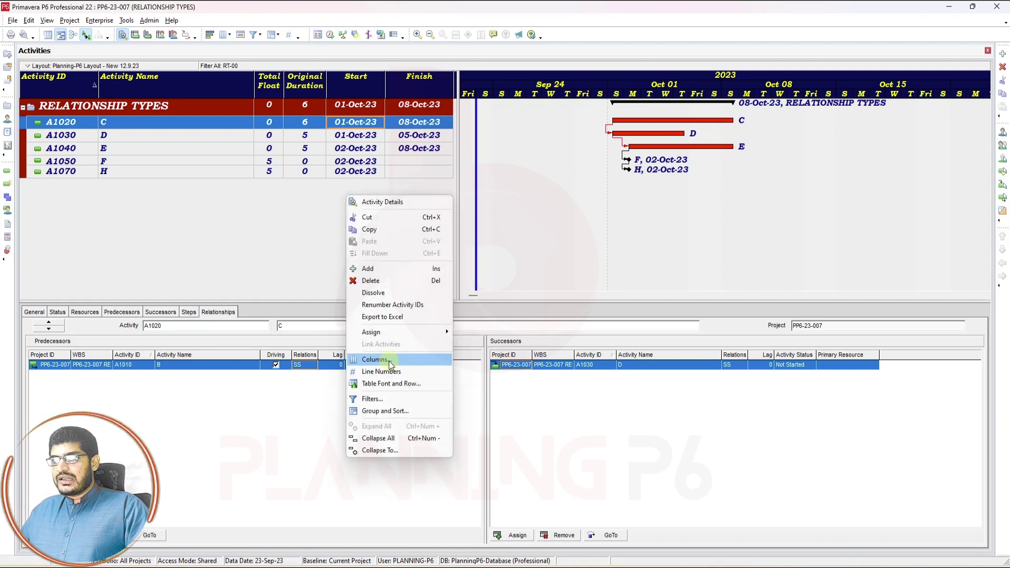
left_click(373, 399)
scroll(485, 331, "down", 4)
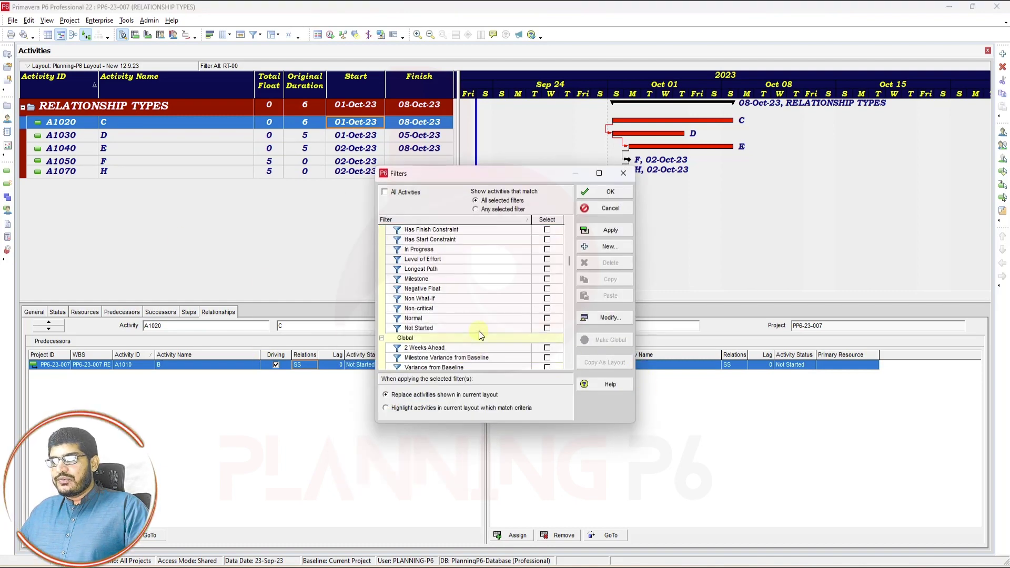
scroll(484, 330, "down", 1)
left_click(488, 359)
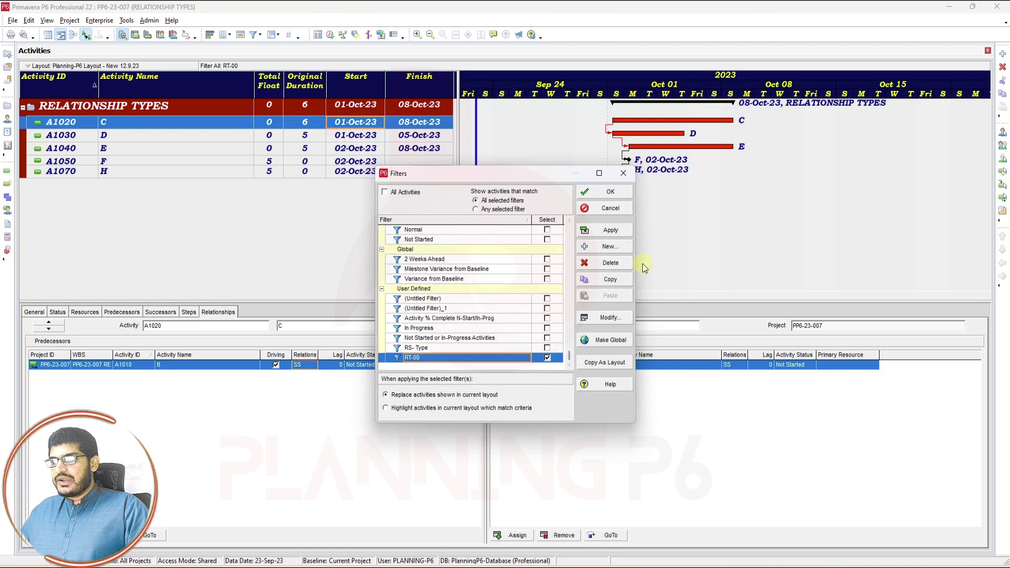
left_click(610, 318)
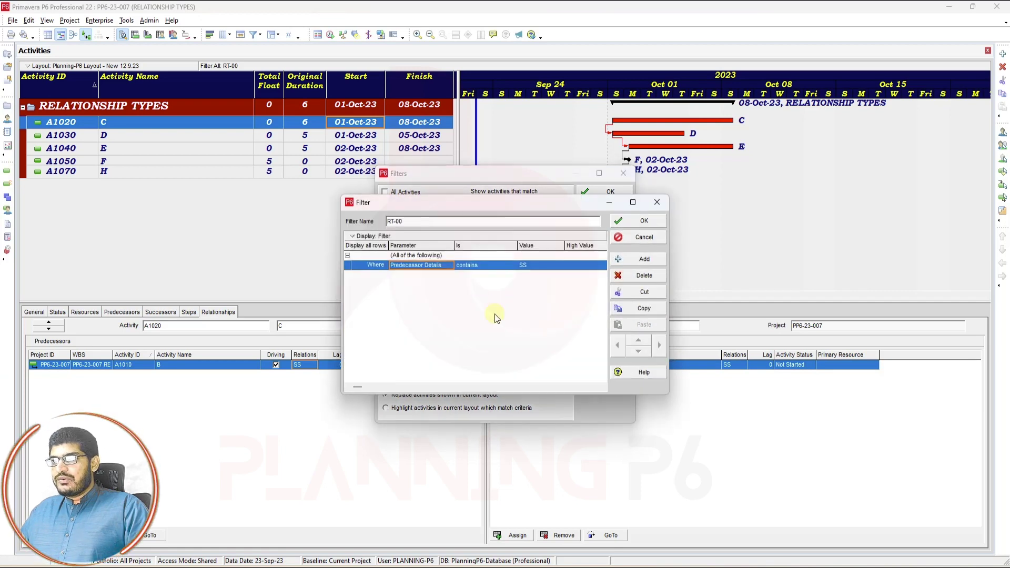
left_click(526, 266)
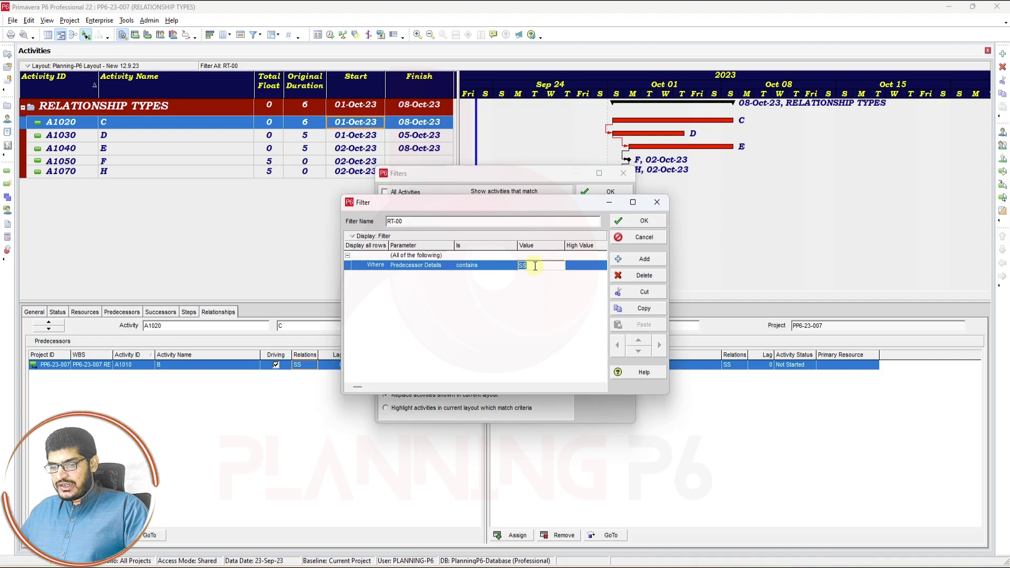
type("FS")
left_click(638, 221)
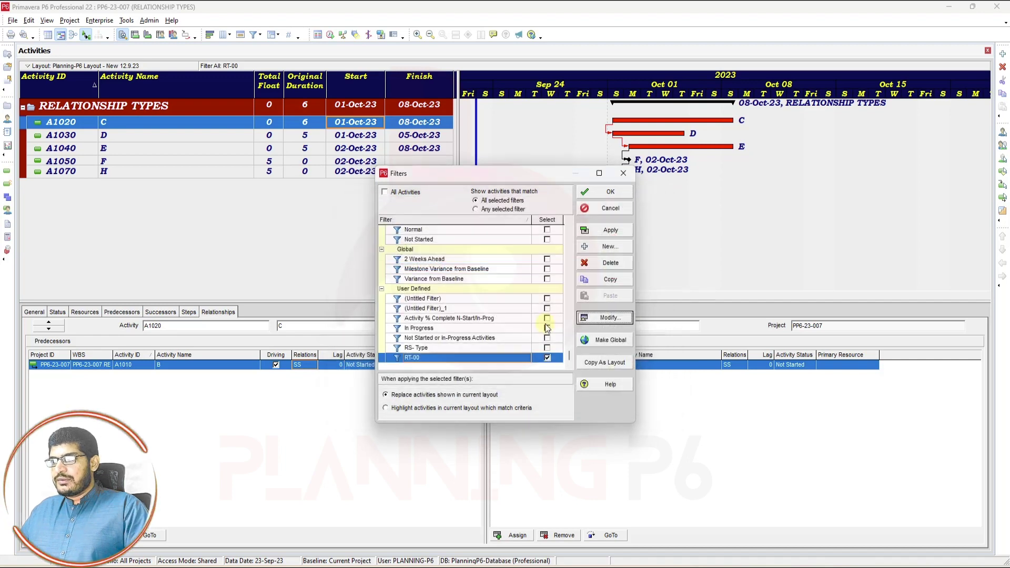
left_click(609, 231)
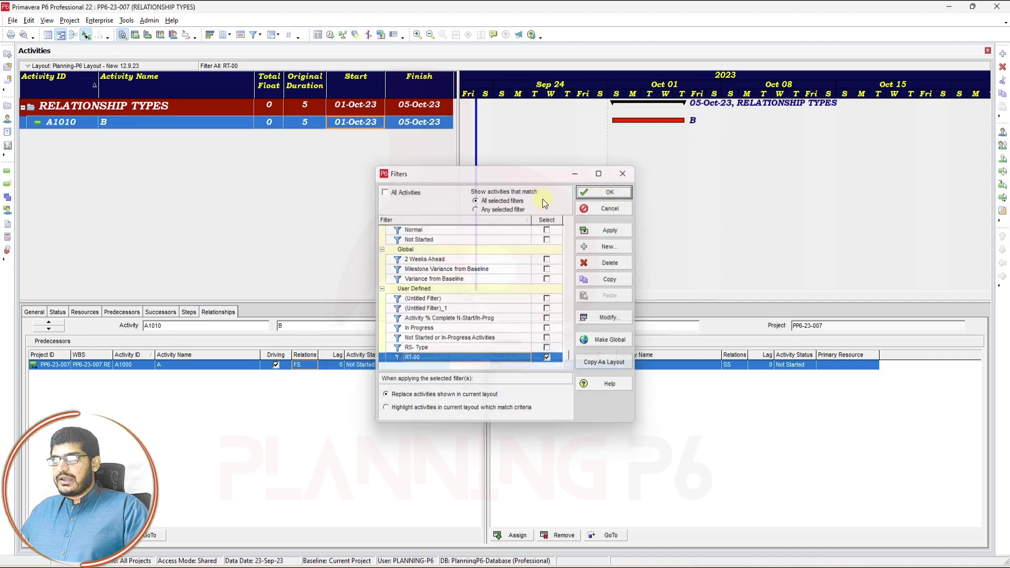
left_click(608, 192)
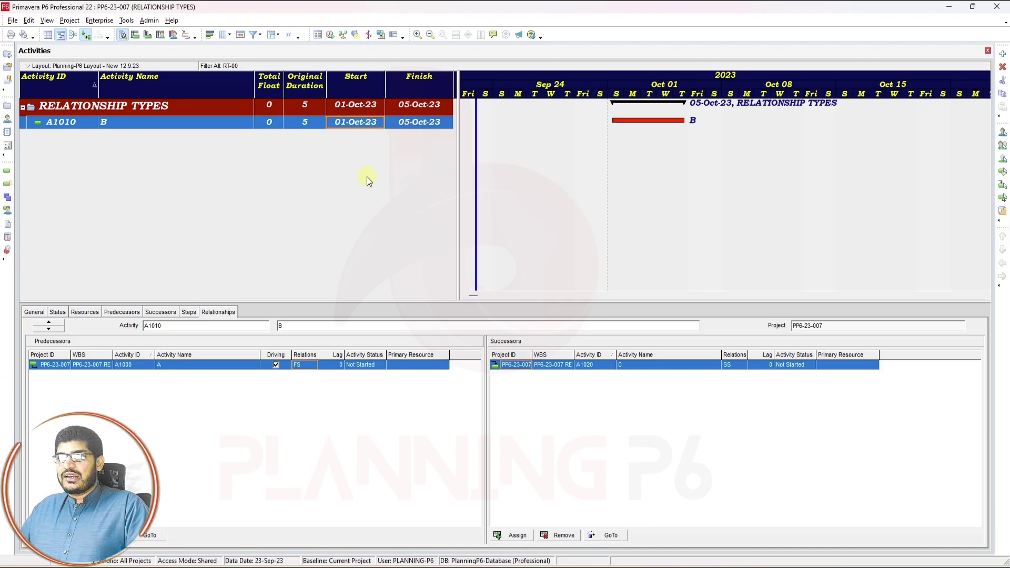
Modify the RT-00 filter so that Predecessor Details contains SF, and apply it to the activities
right_click(353, 144)
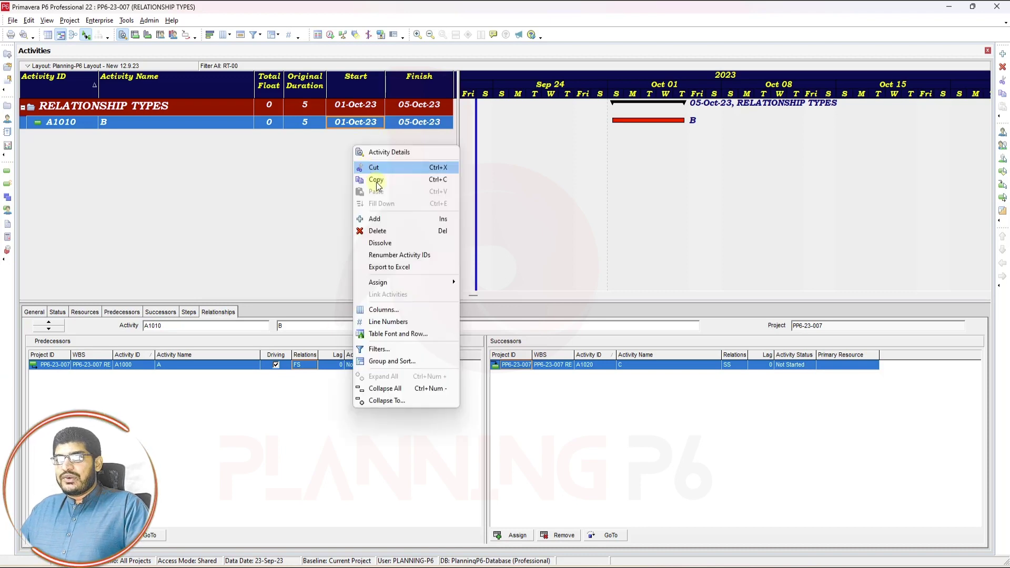
left_click(397, 348)
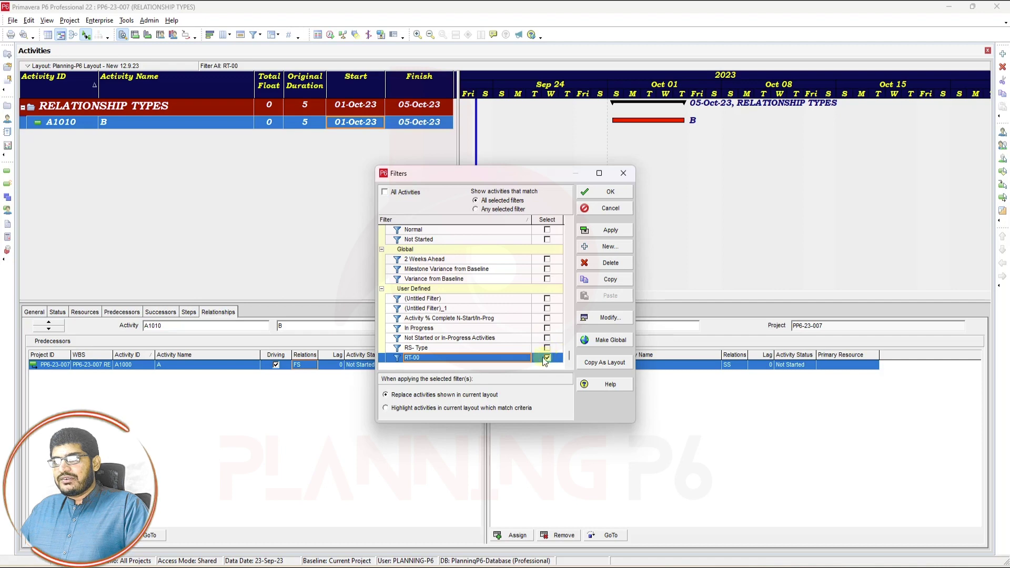
left_click(597, 319)
left_click(528, 265)
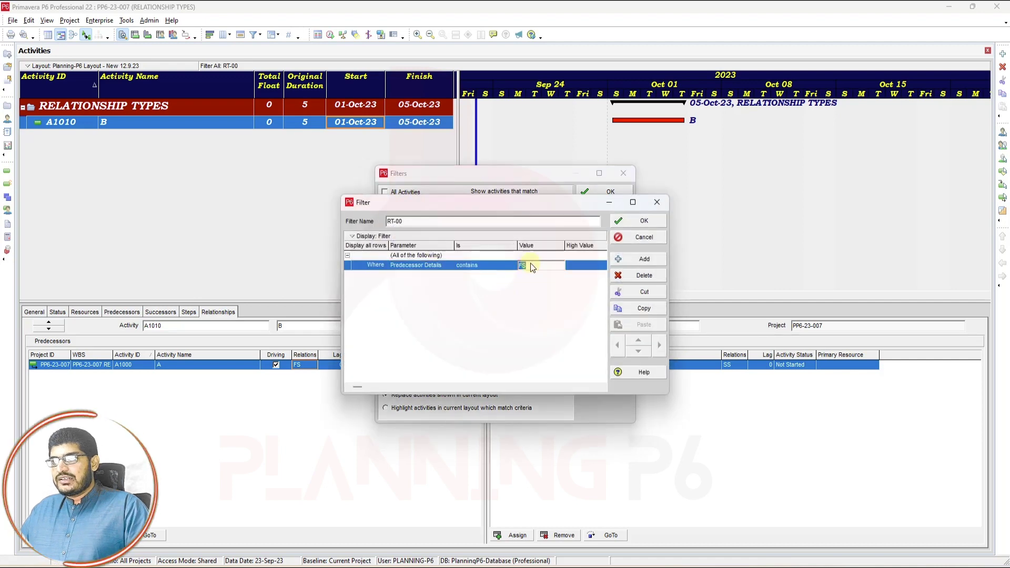
type("SF")
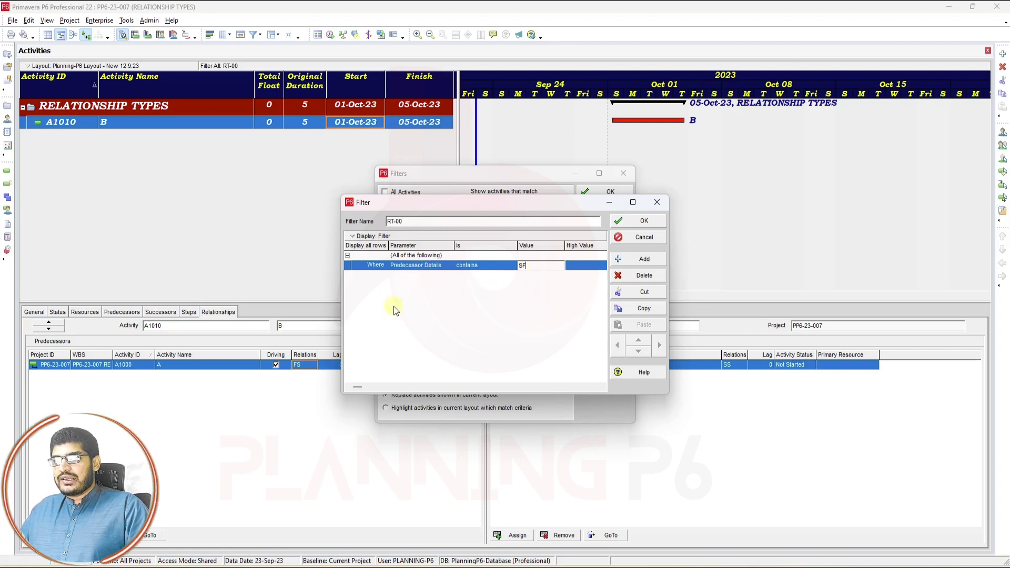
left_click(634, 221)
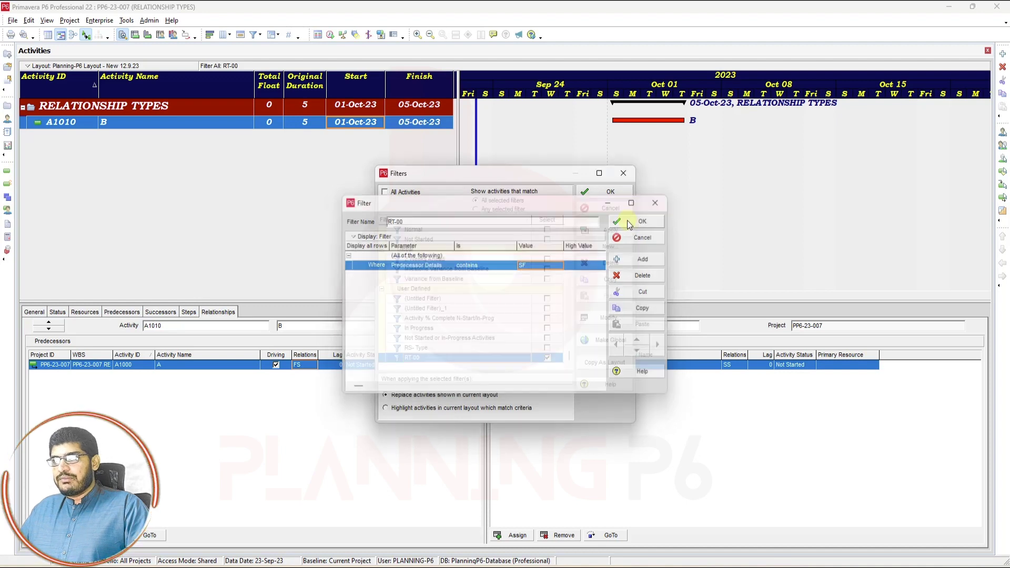
left_click(605, 230)
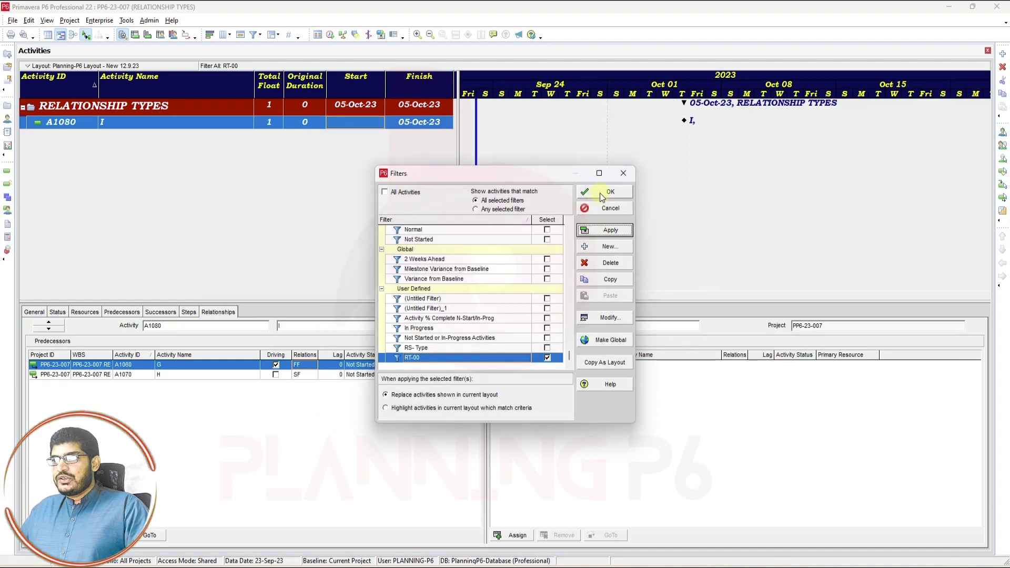
left_click(602, 196)
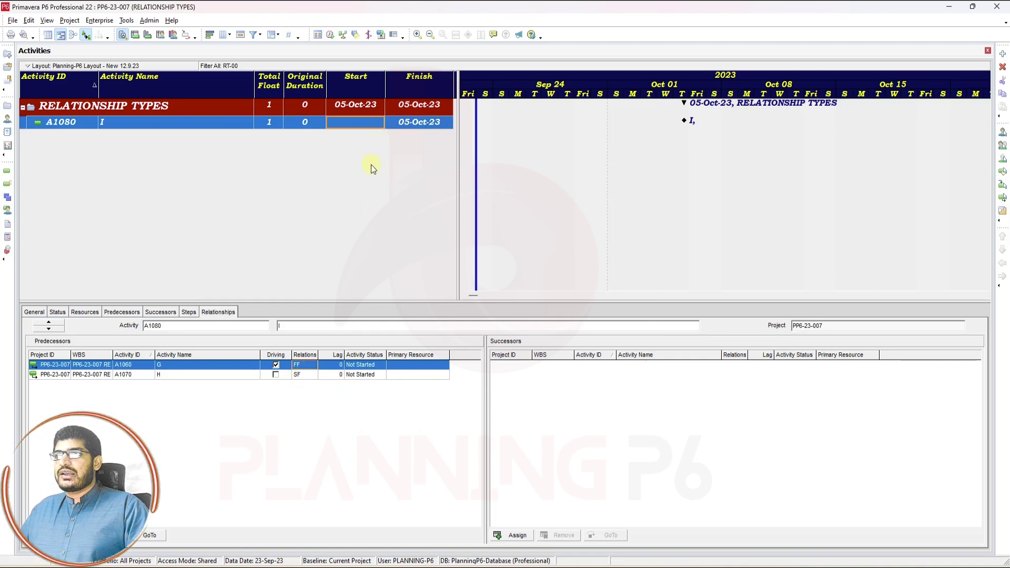
Modify the RT-00 filter so that Predecessor Details contains SS, and apply it to replace the activities shown in the layout
right_click(314, 183)
left_click(342, 388)
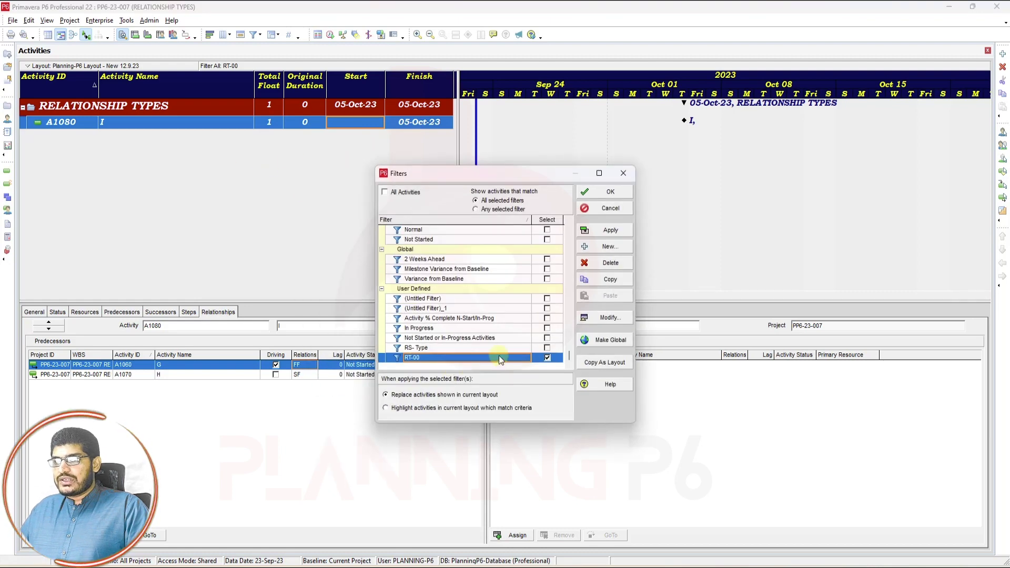
left_click(605, 318)
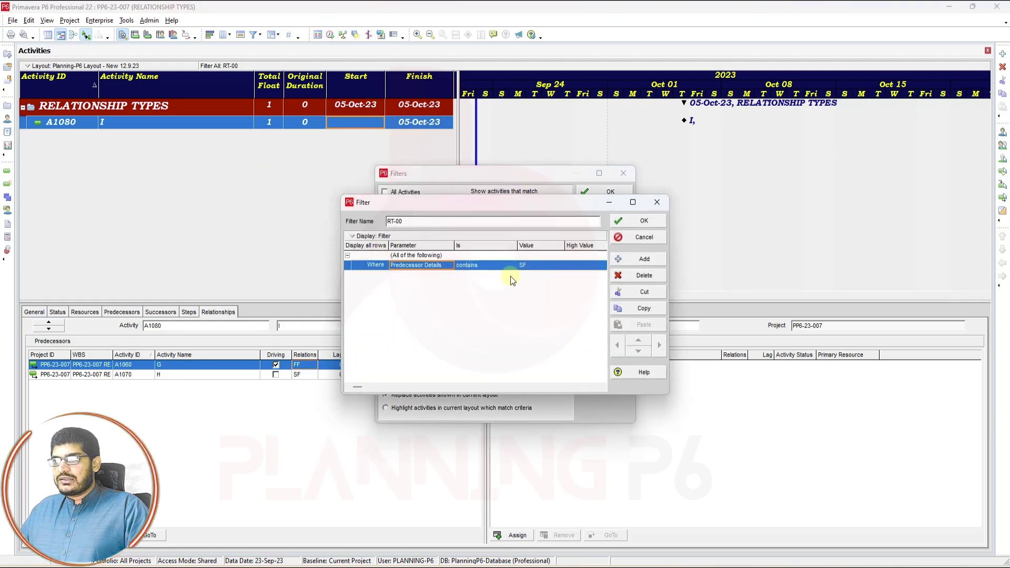
left_click(533, 266)
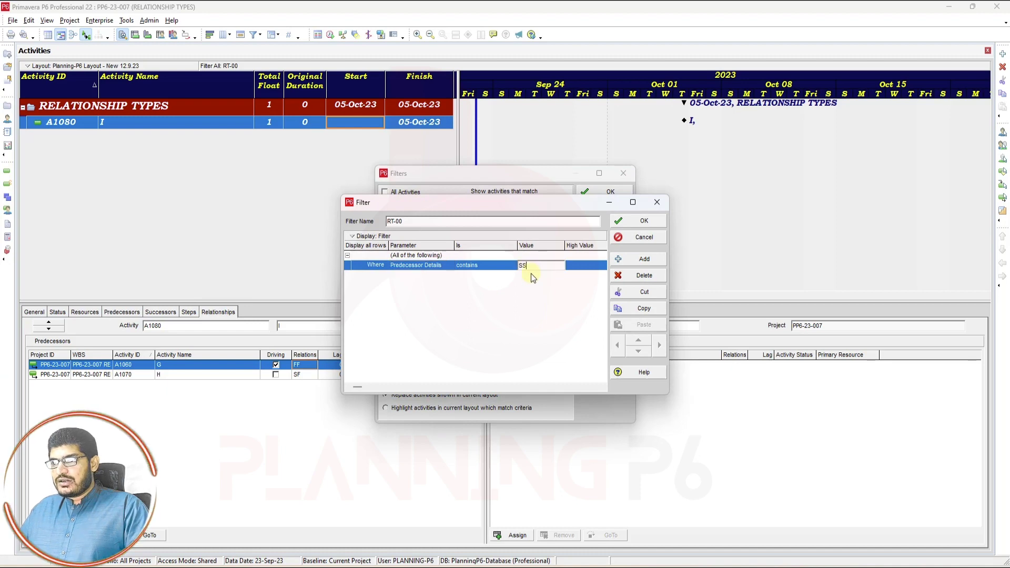
left_click(638, 221)
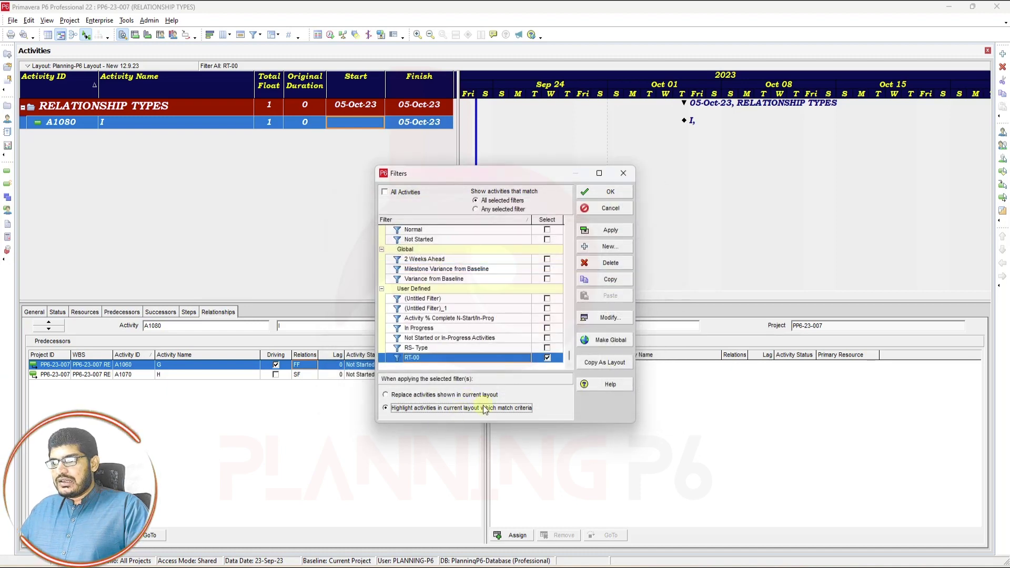
left_click(605, 230)
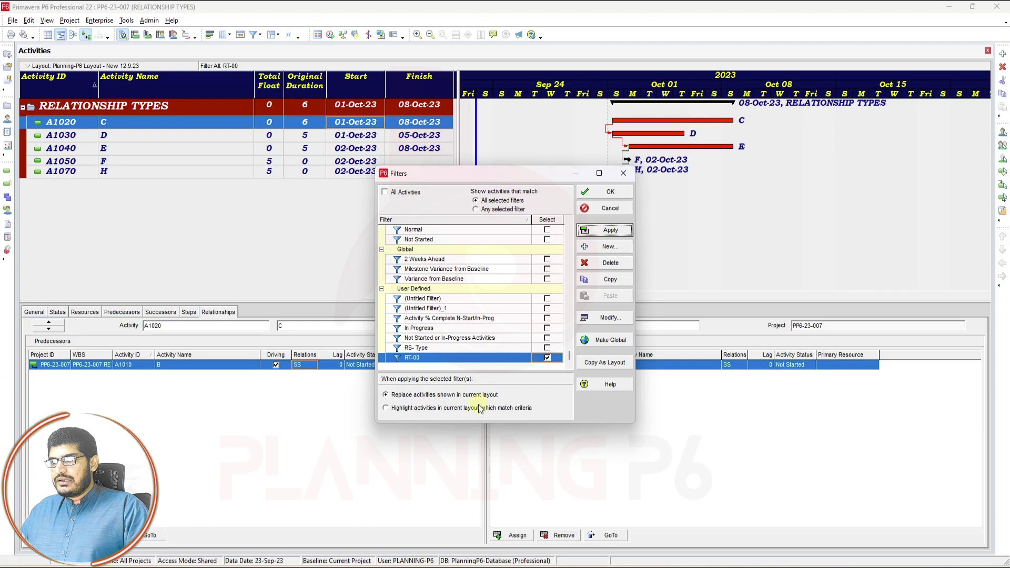
Apply the RT-00 filter to highlight matching activities in the current layout, and select activity E to view its relationships
left_click(449, 408)
left_click(609, 230)
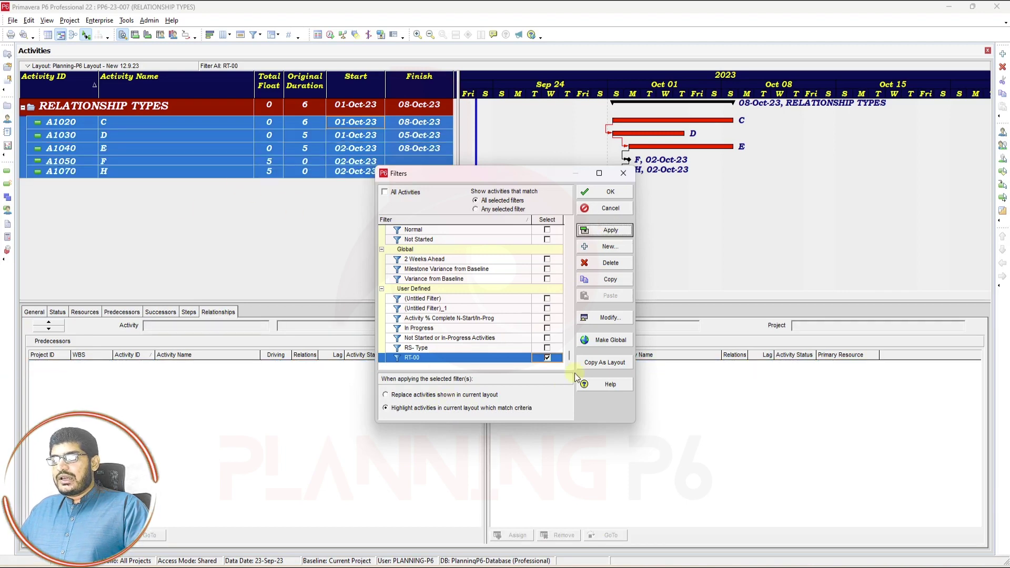
left_click(610, 194)
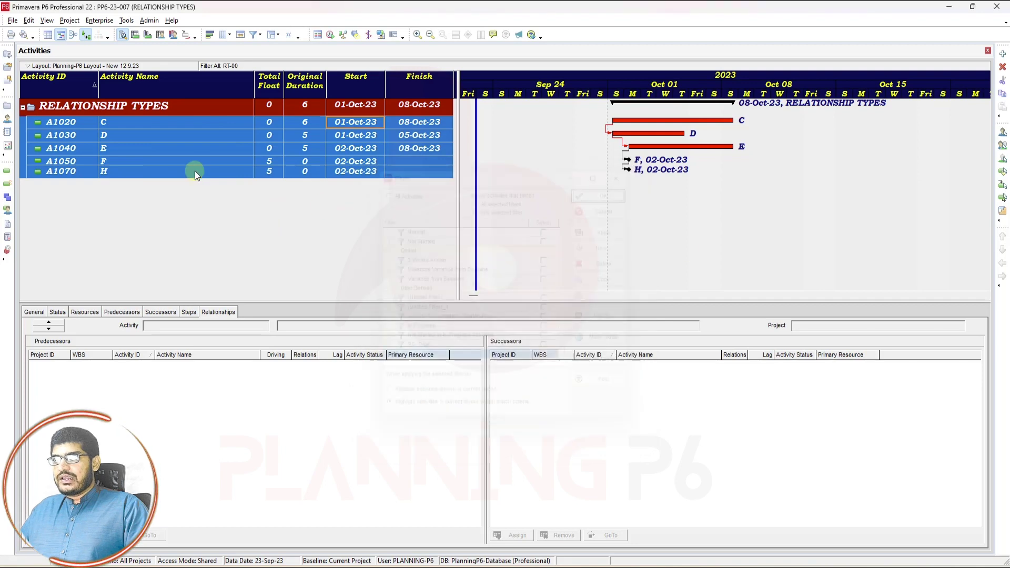
left_click(239, 148)
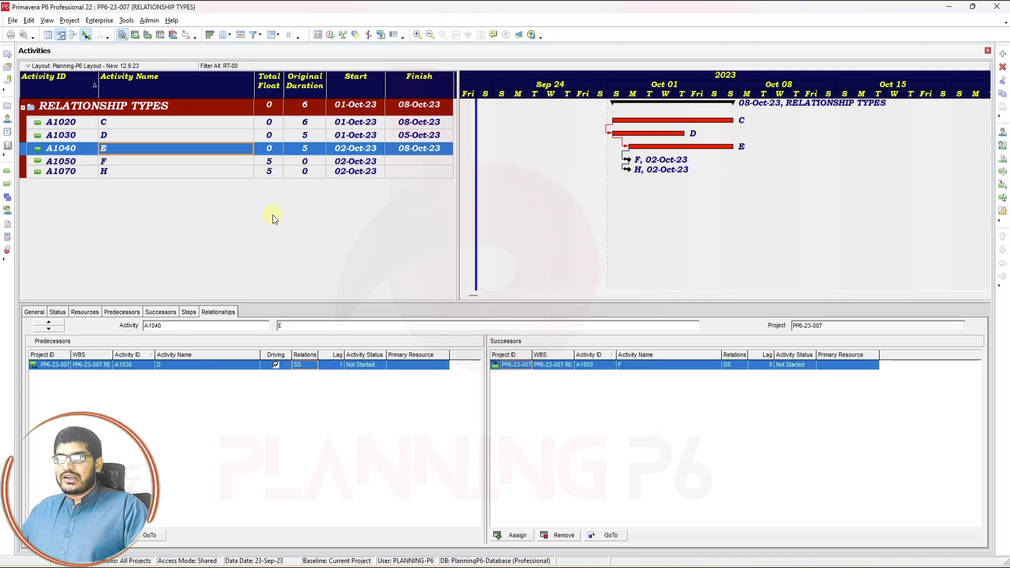
Deselect the RT-00 filter and apply the change to show all activities again
right_click(301, 213)
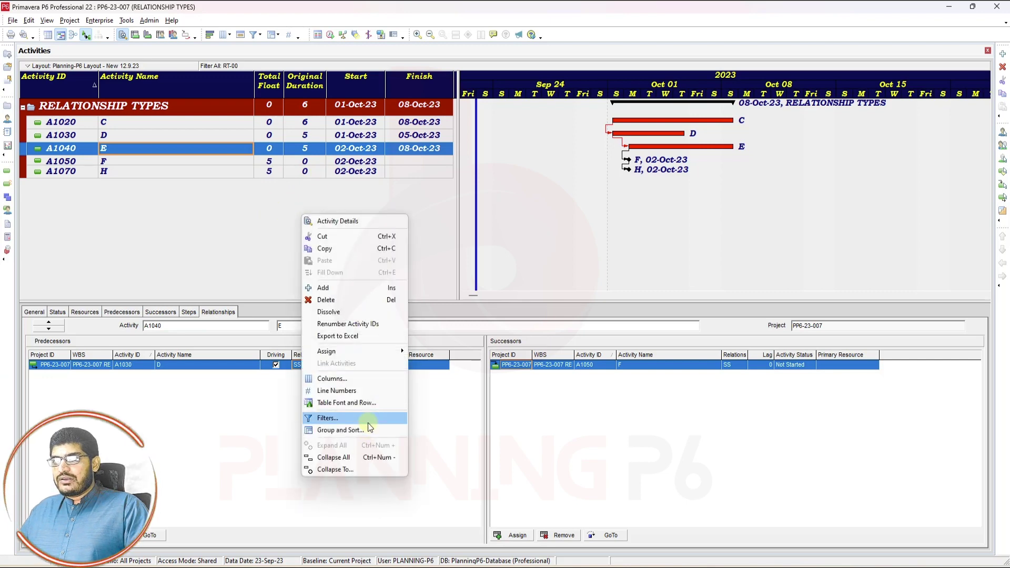
left_click(368, 419)
left_click(547, 358)
left_click(605, 229)
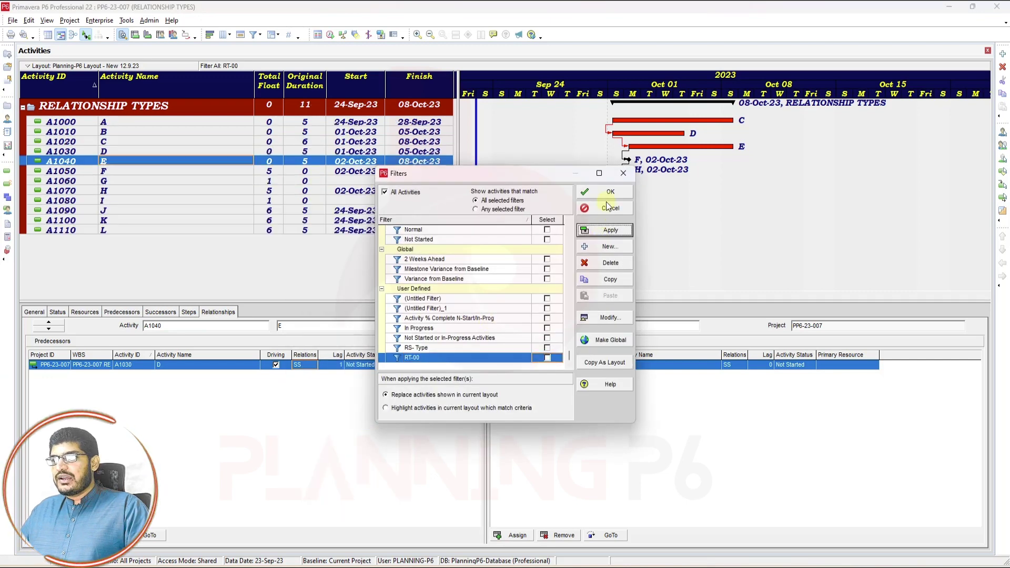
left_click(610, 191)
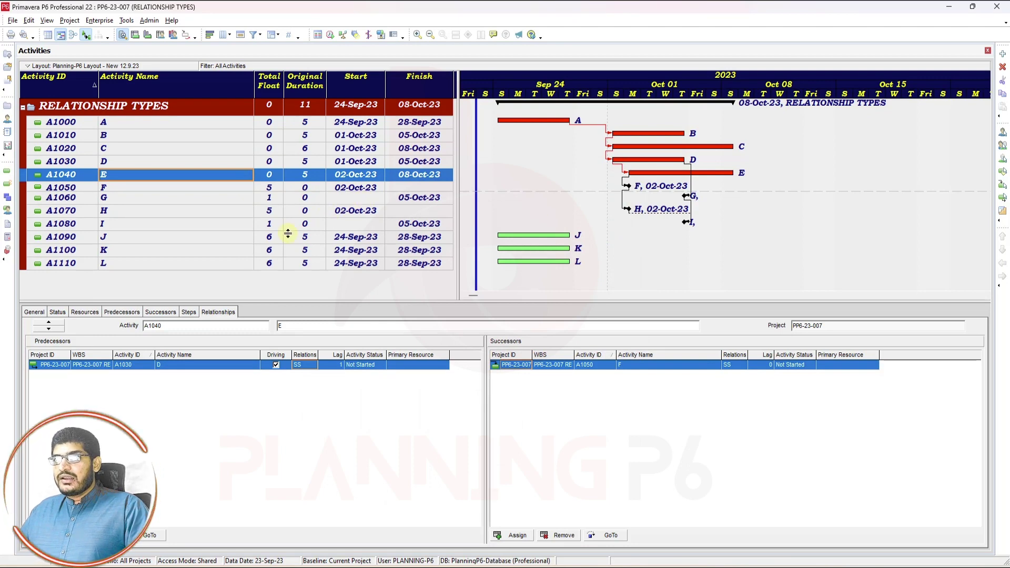
Link all activities from A to L in sequence with Link Activities
left_click(185, 123)
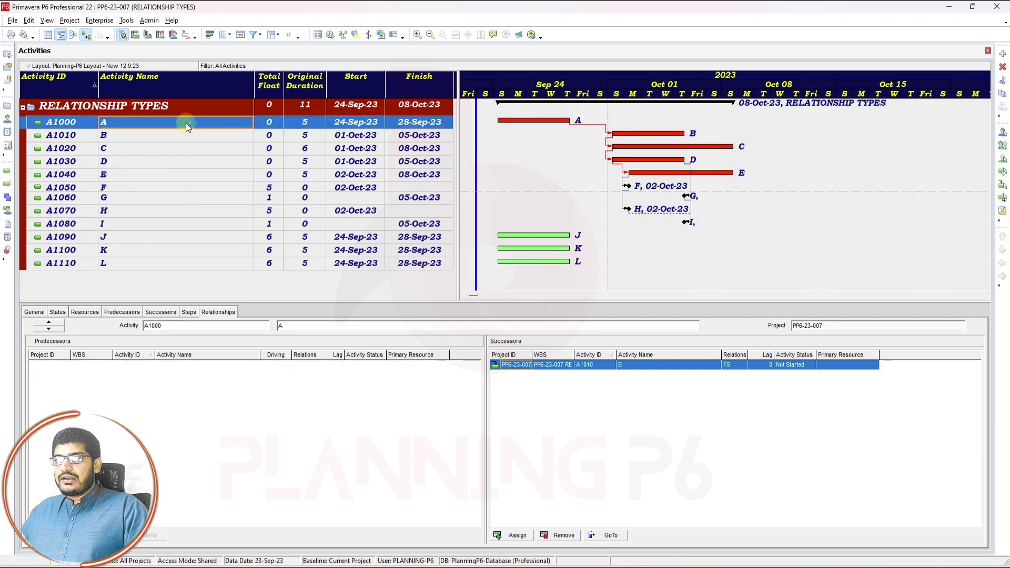
left_click(192, 263, "shift")
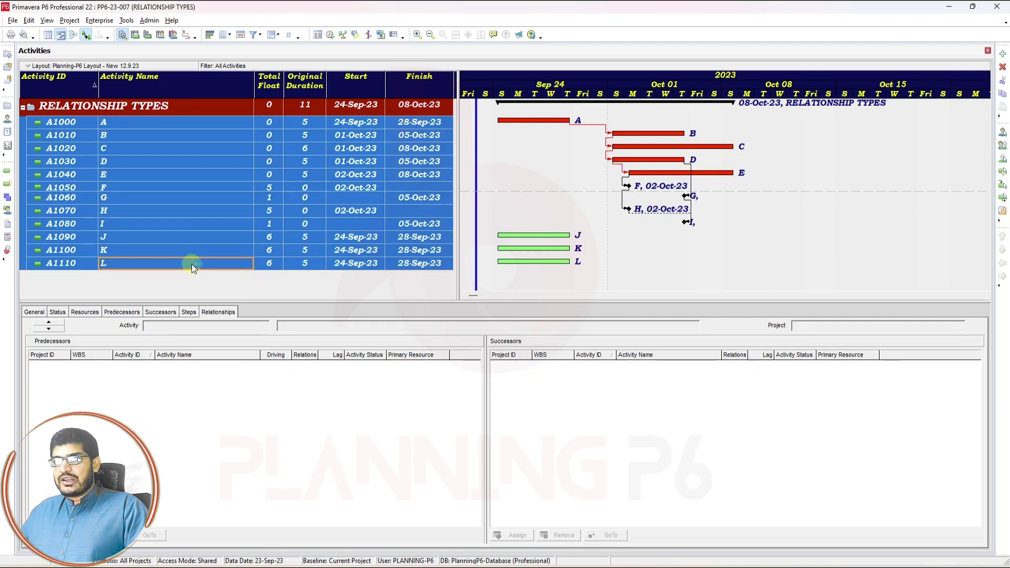
left_click(29, 20)
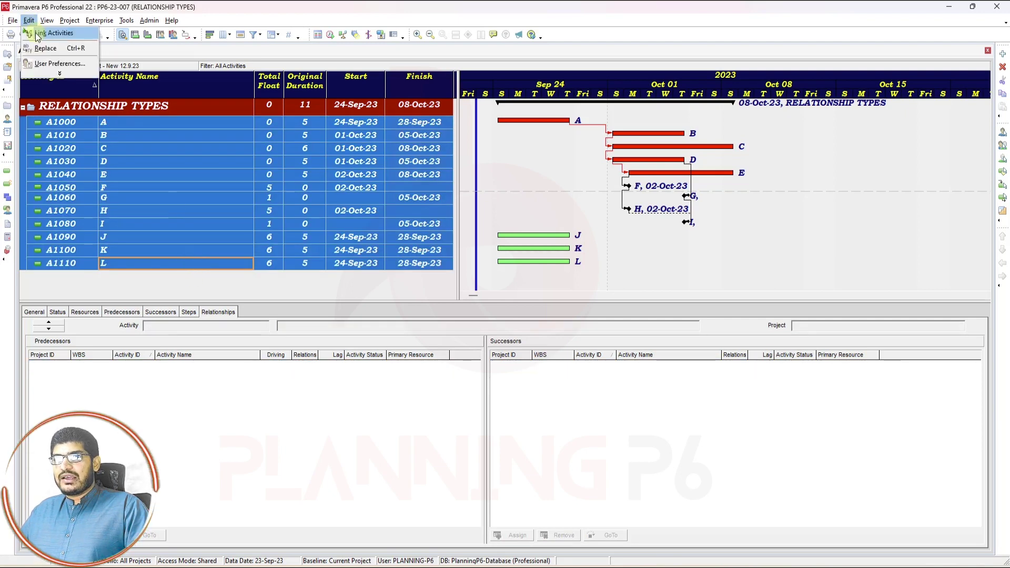
left_click(55, 33)
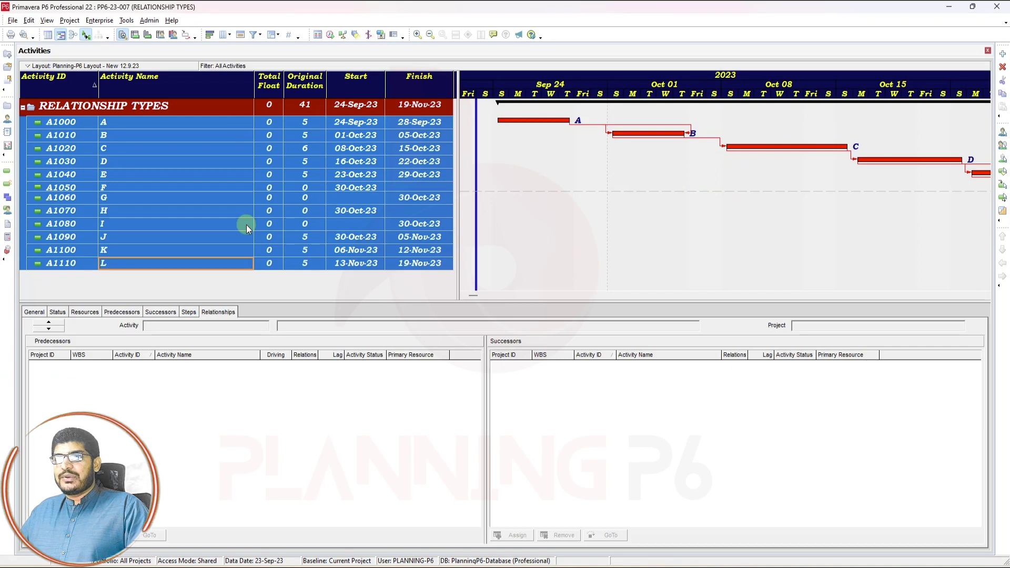
Review the predecessors and successors of linked activities J and A
left_click_drag(165, 182, 165, 183)
left_click(135, 176)
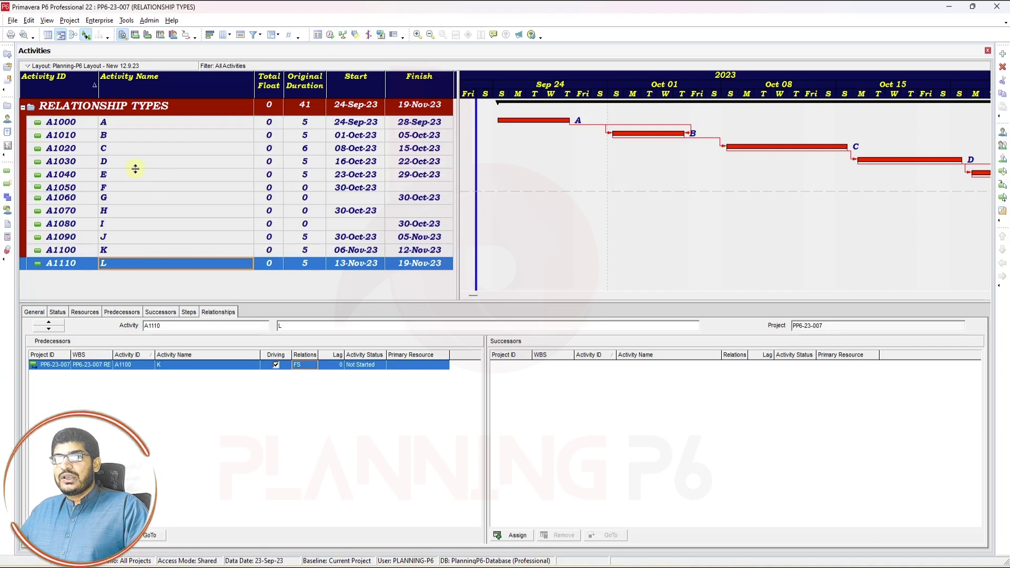
left_click(131, 212, "shift")
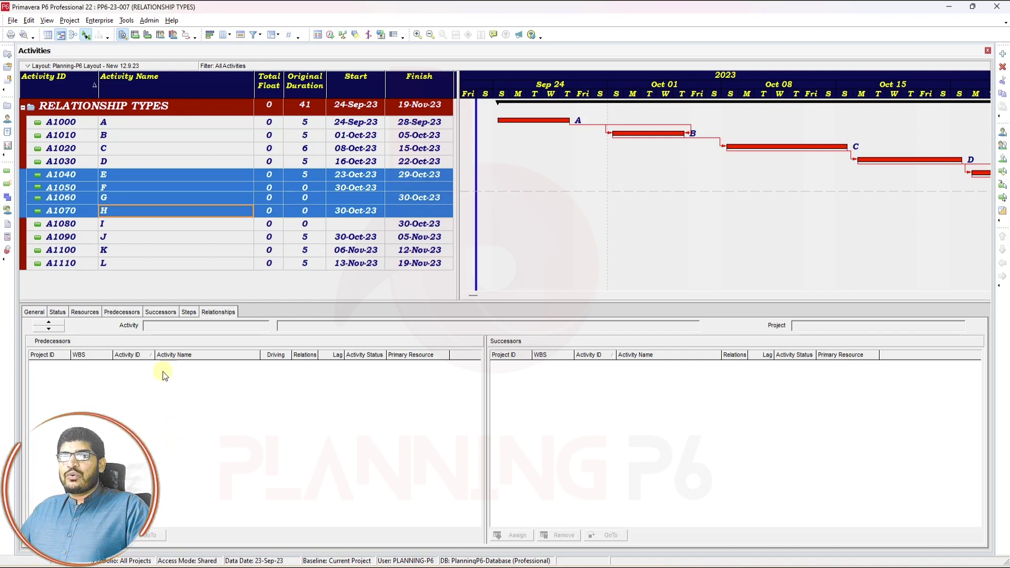
left_click(164, 237)
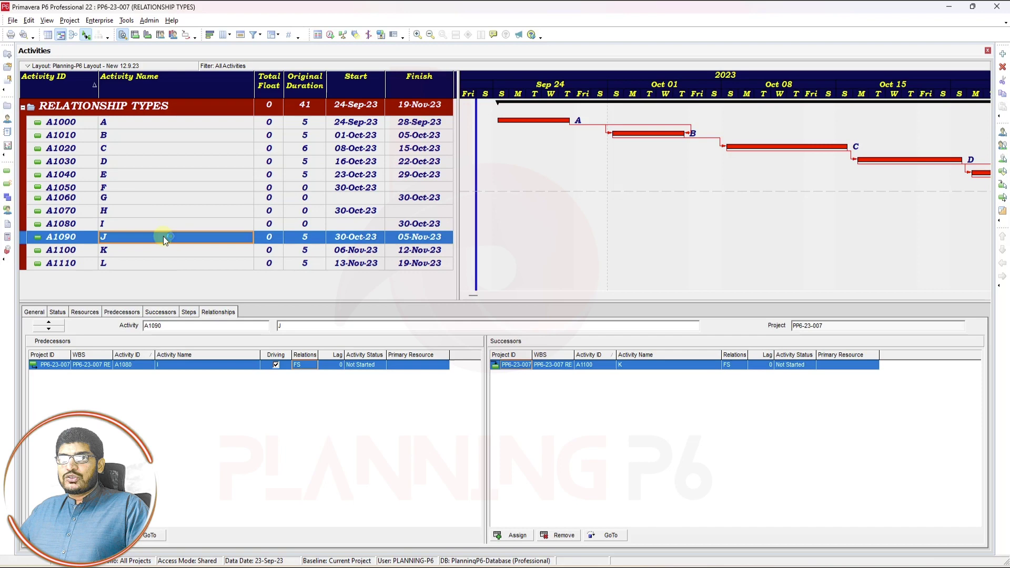
left_click(160, 124)
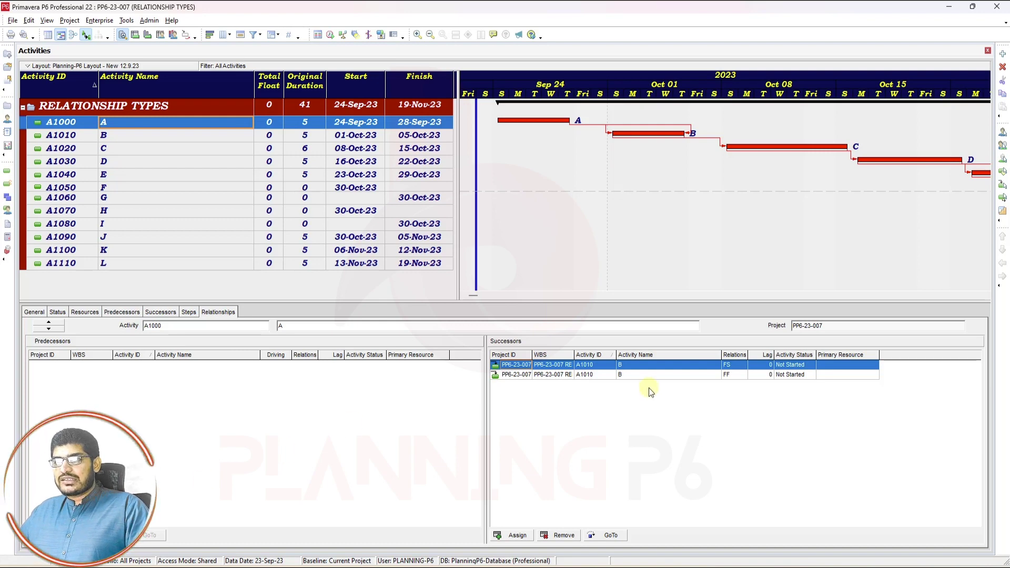
Remove all predecessor relationships from activities A to D in bulk, selecting every project activity in Assign Predecessors and repeating the removal
left_click(37, 535)
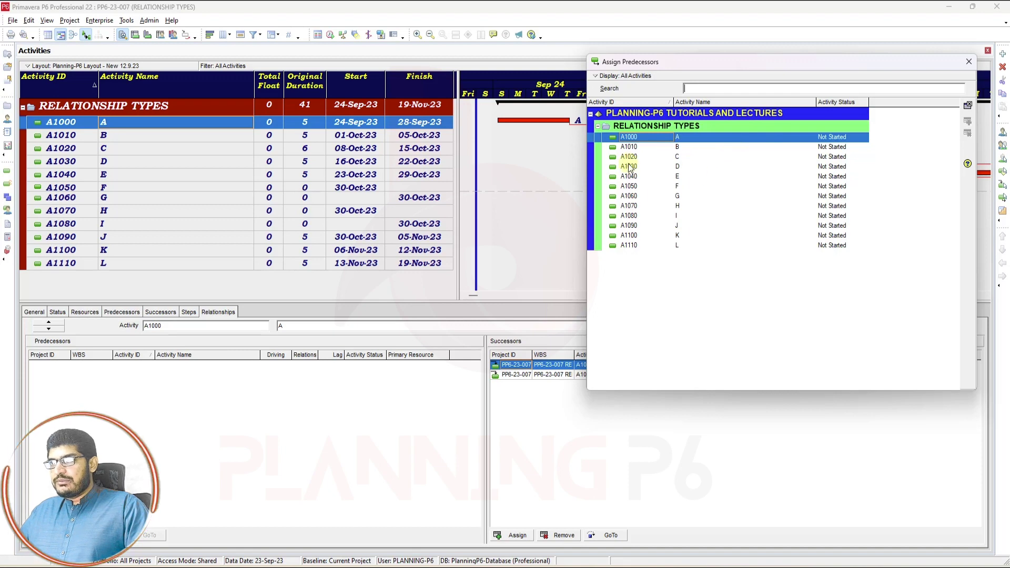
left_click(122, 161, "shift")
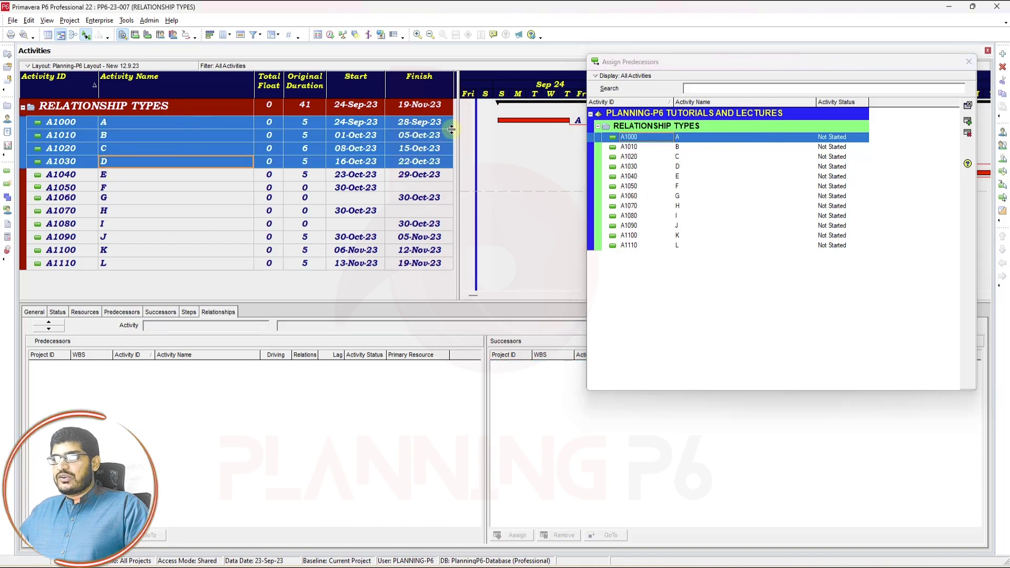
left_click(721, 179)
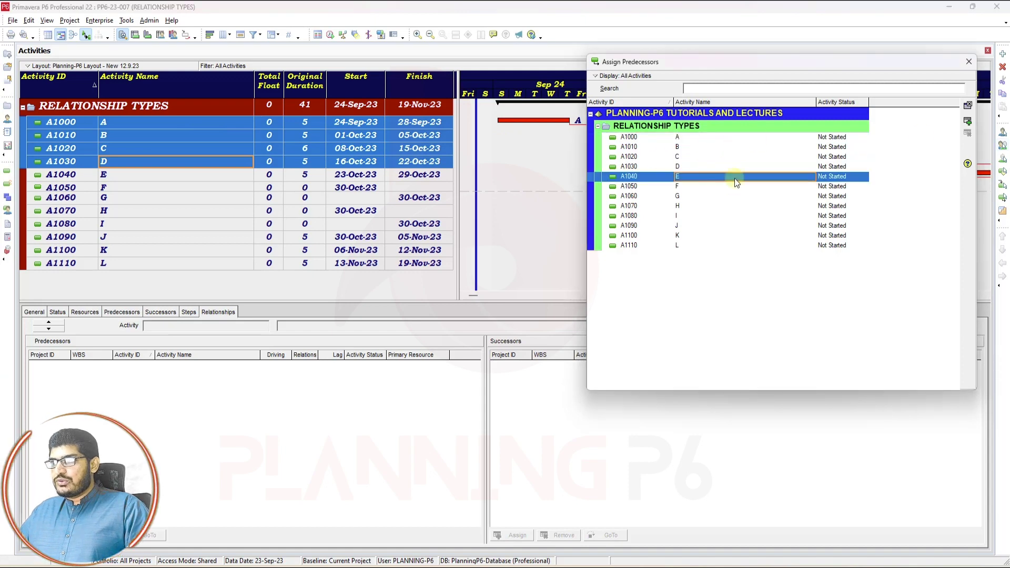
key("ctrl+a")
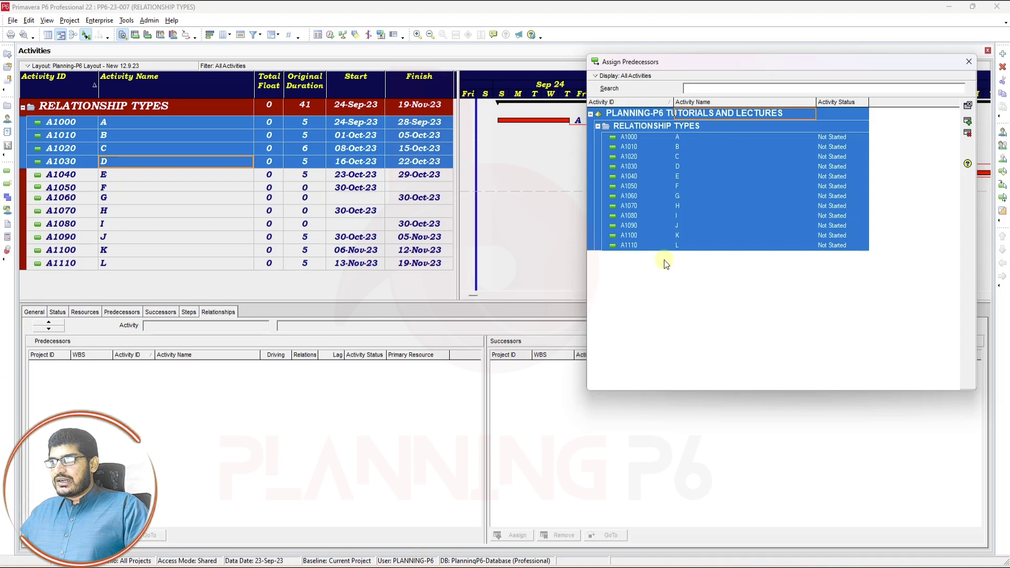
left_click(967, 135)
left_click(480, 304)
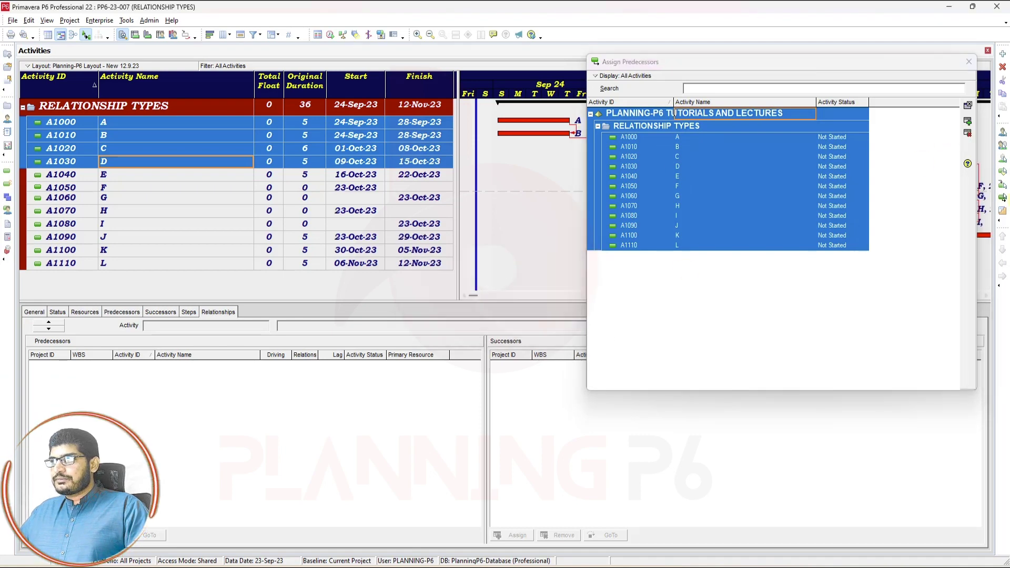
left_click(968, 134)
left_click(480, 304)
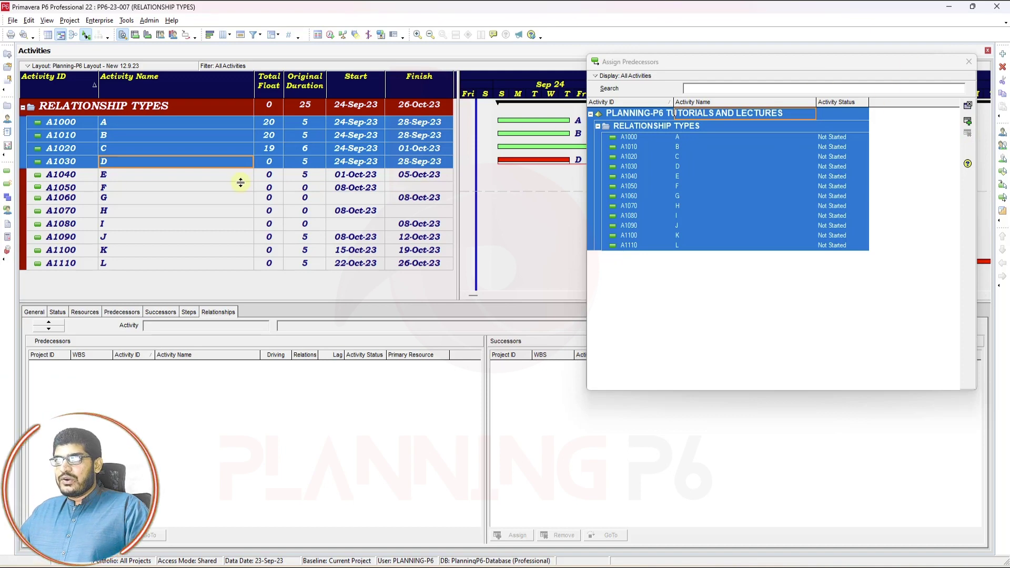
Check the predecessors of activities A, B, C and D, and compare with activity L
left_click(223, 147)
left_click(220, 122)
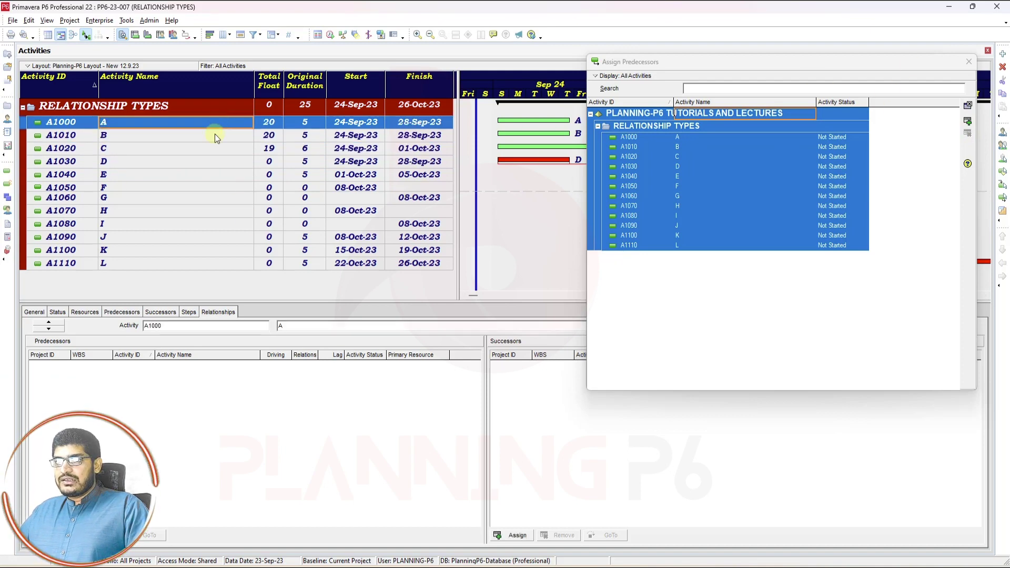
left_click(214, 135)
left_click(200, 148)
left_click(188, 161)
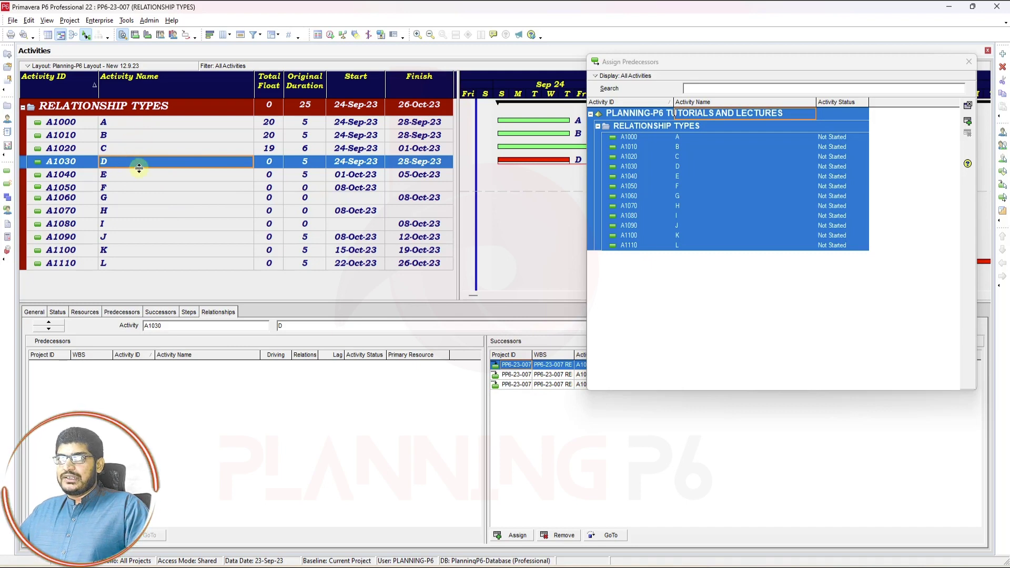
left_click(143, 123)
left_click(141, 265)
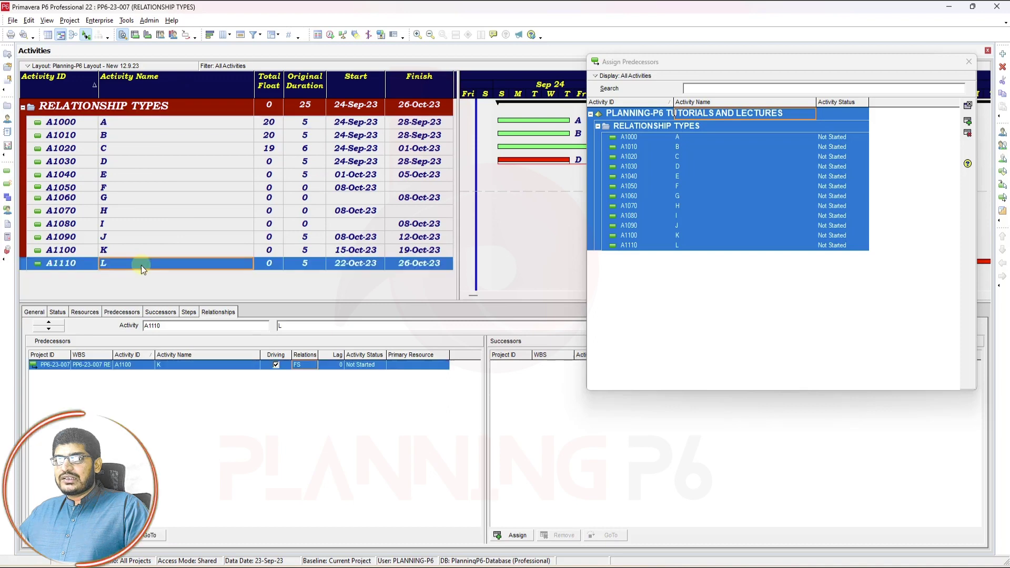
Remove all predecessor relationships from activities A to L in bulk, using every project activity in Assign Predecessors and repeating the removal
left_click(133, 125, "shift")
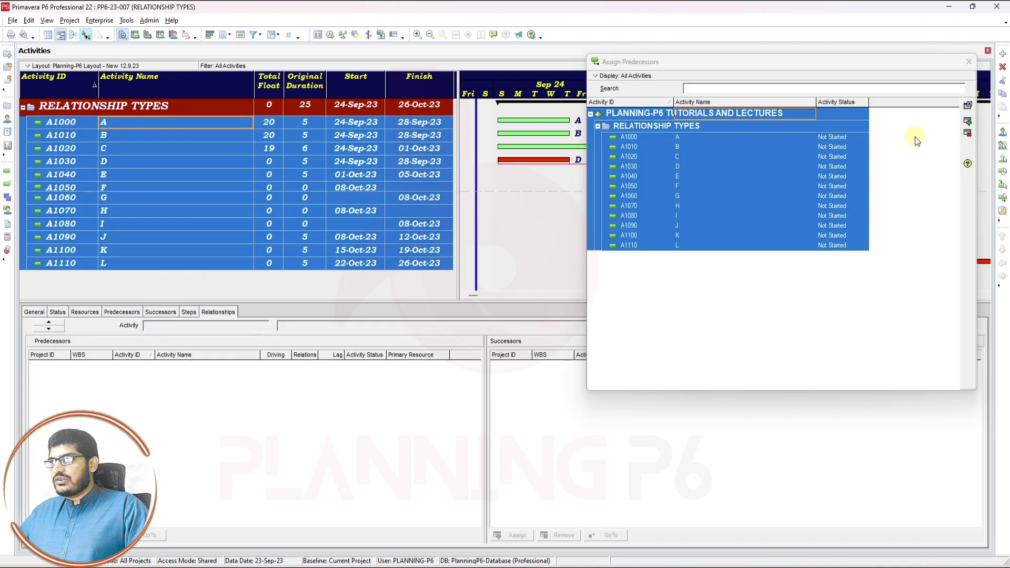
left_click(967, 133)
key("Return")
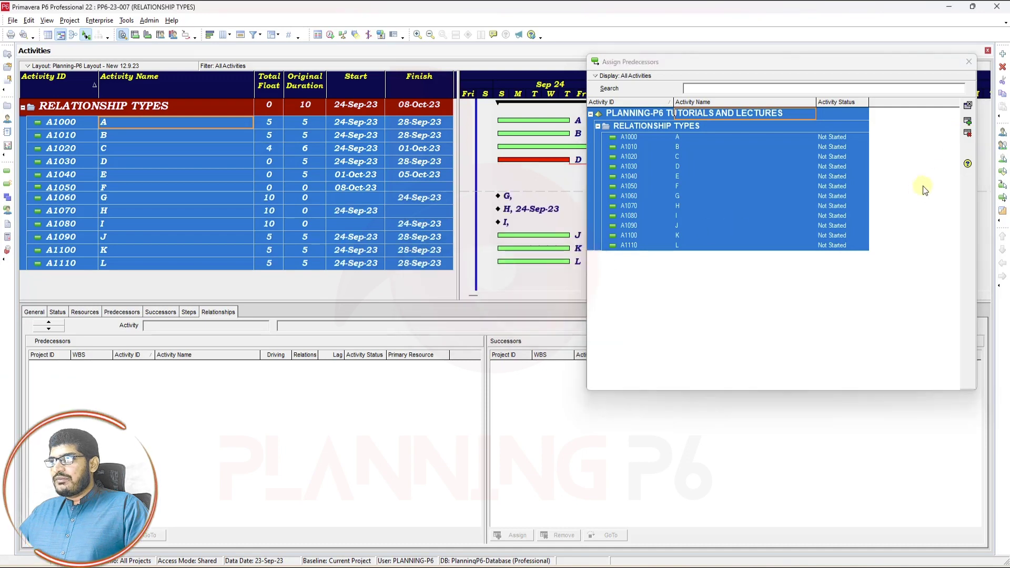
left_click(967, 133)
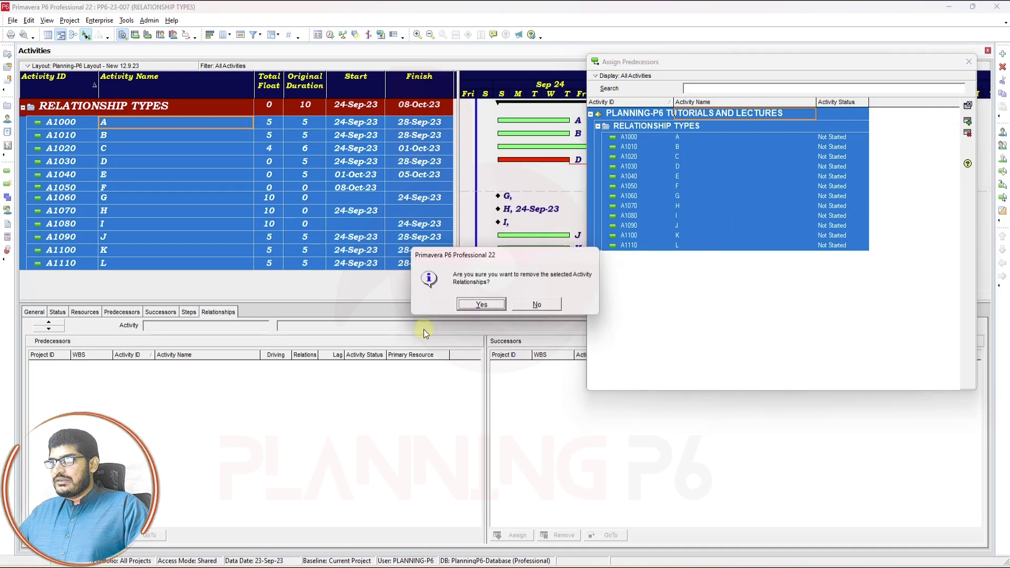
left_click(481, 304)
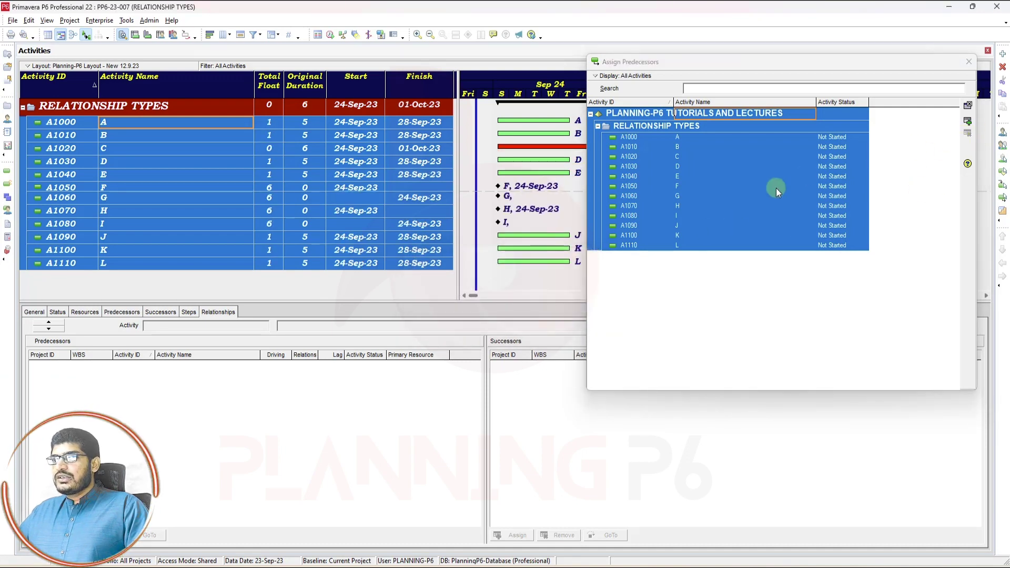
left_click(968, 62)
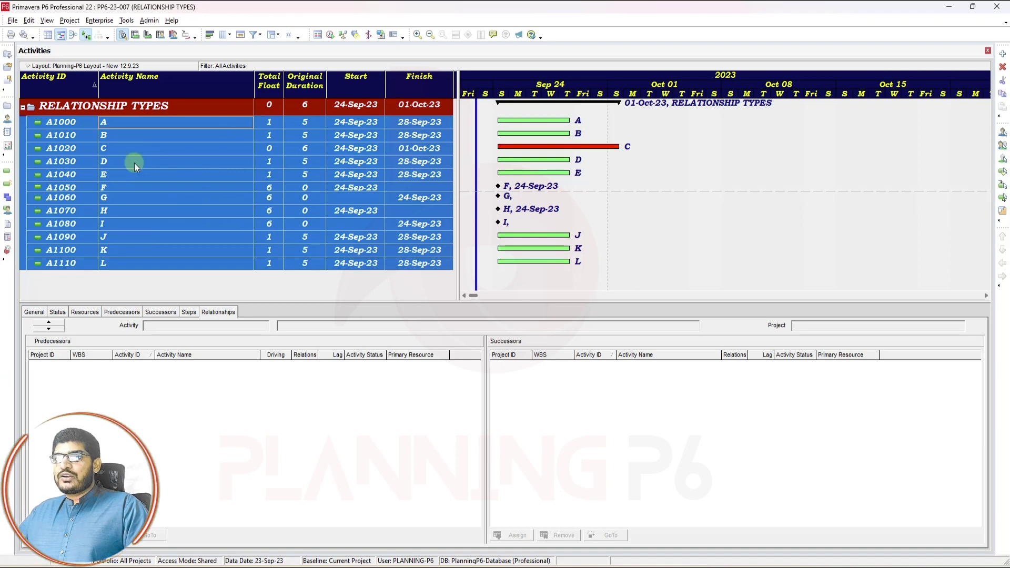
Undo the bulk removals of predecessor relationships and check the links of activities E up to B
left_click(178, 170)
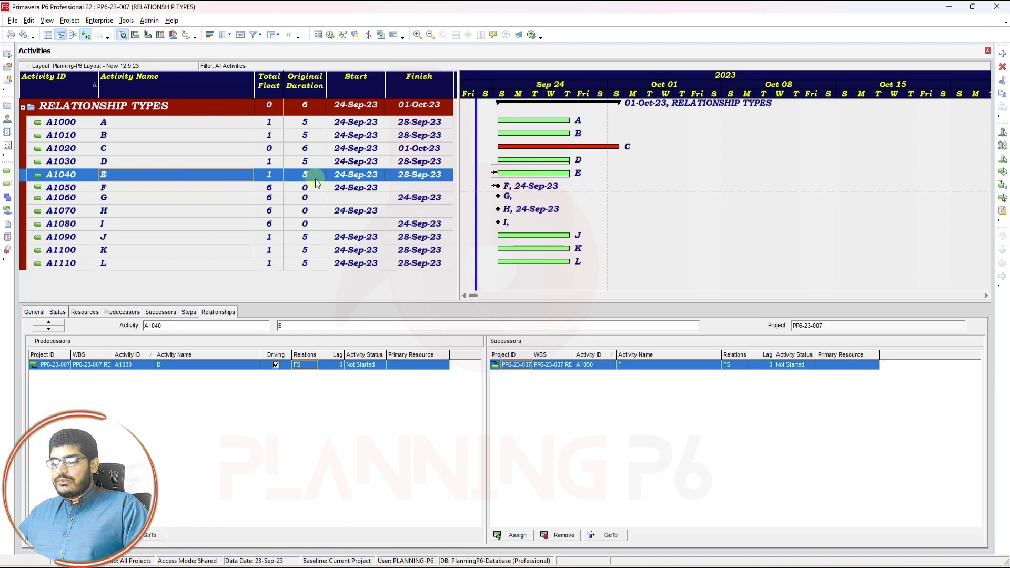
key("Up")
key("Up")
key("Up")
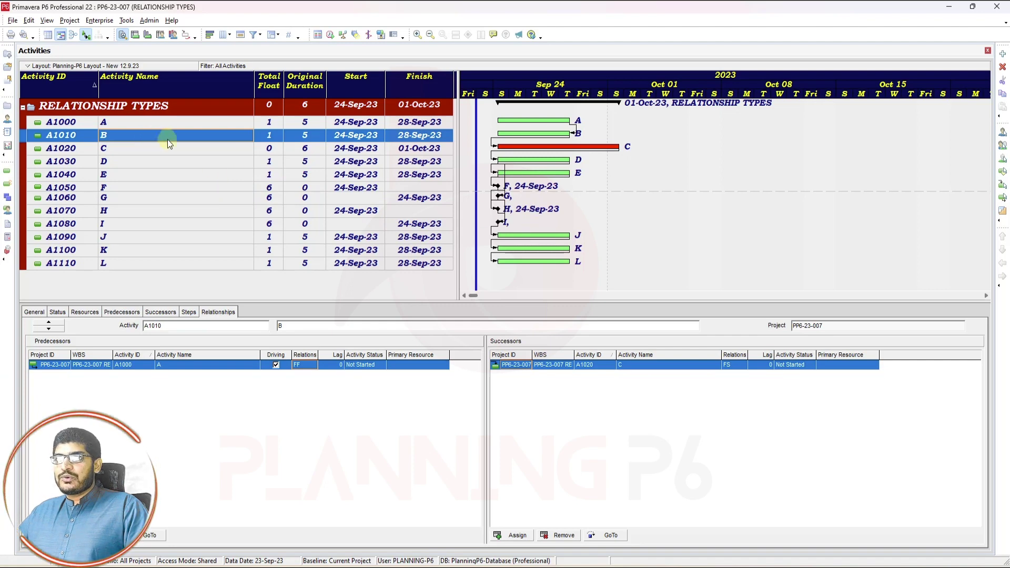
Filter the activities with RT-00, where Predecessor Details contains SS, and check the relationships of activities H and E
right_click(221, 159)
left_click(277, 362)
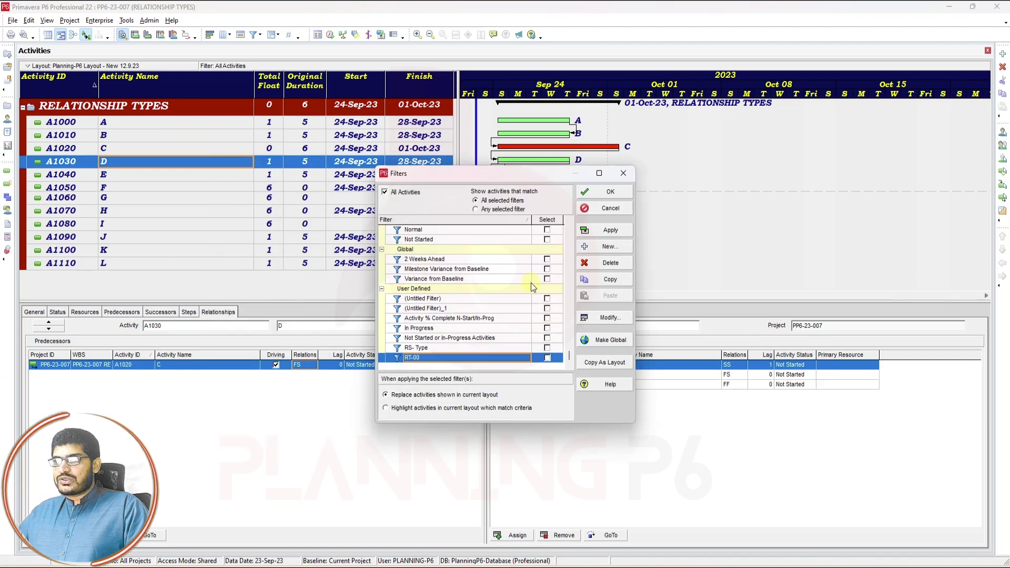
left_click(547, 358)
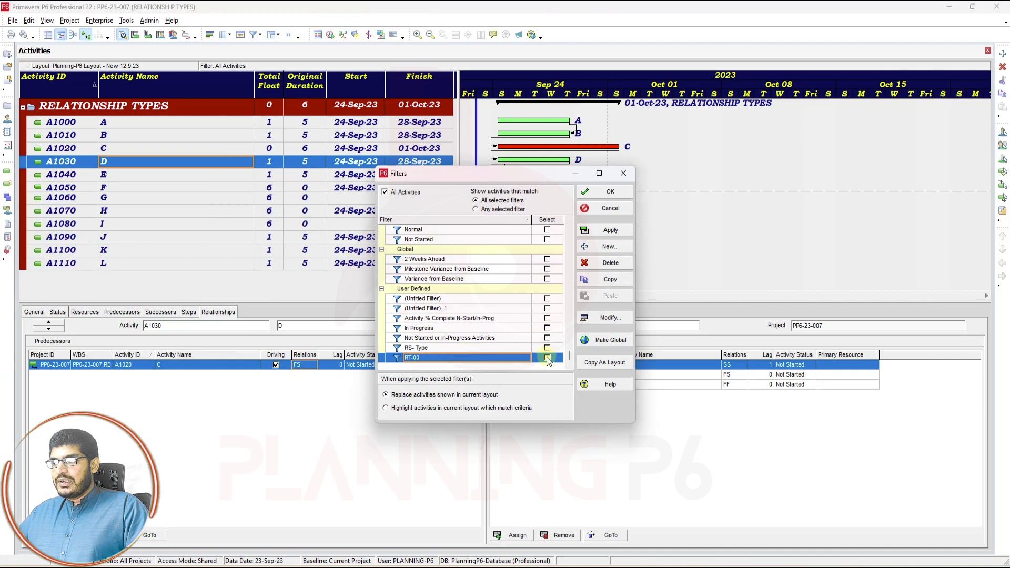
left_click(606, 317)
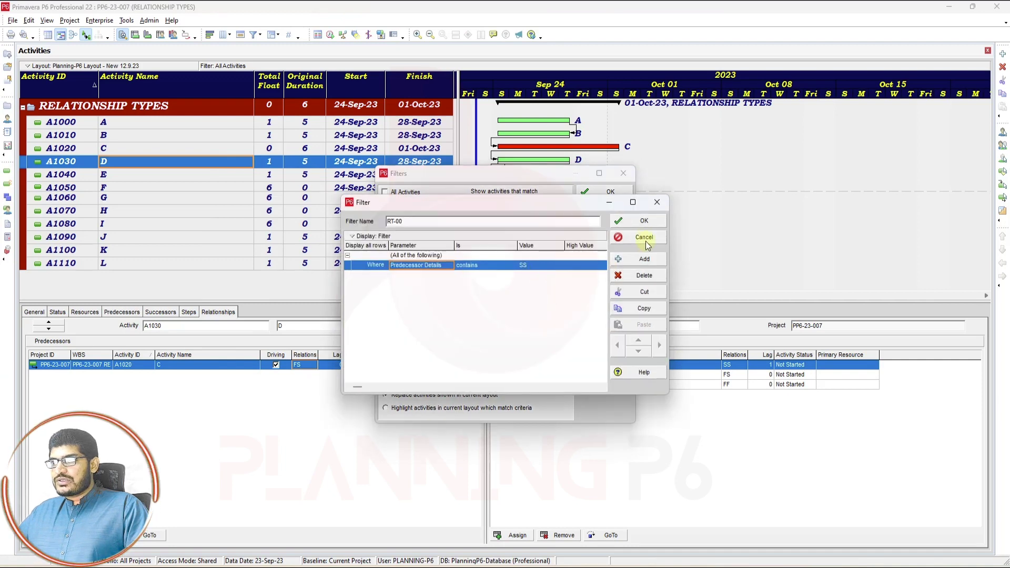
left_click(643, 222)
left_click(600, 195)
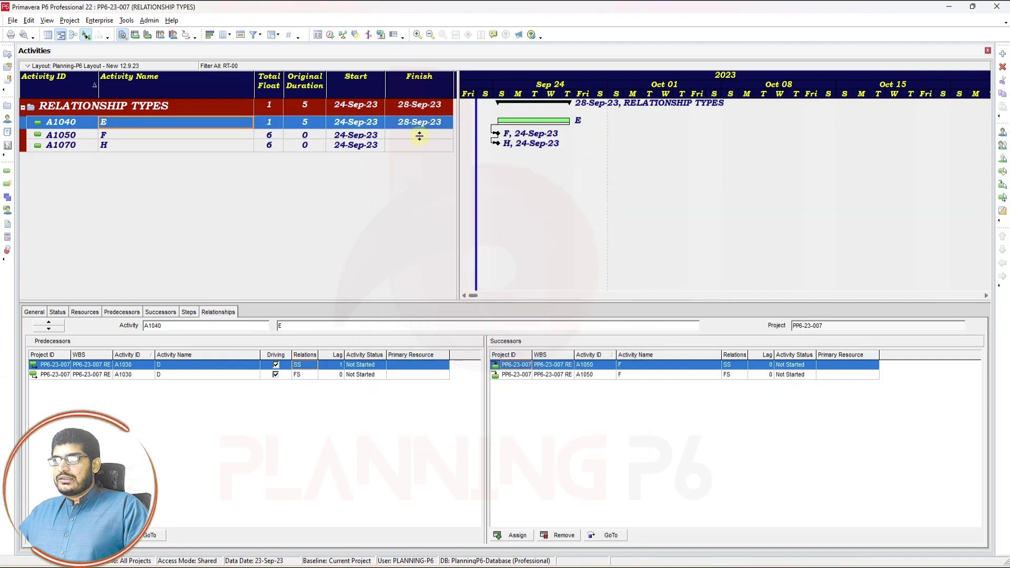
left_click(214, 146, "shift")
left_click(150, 147)
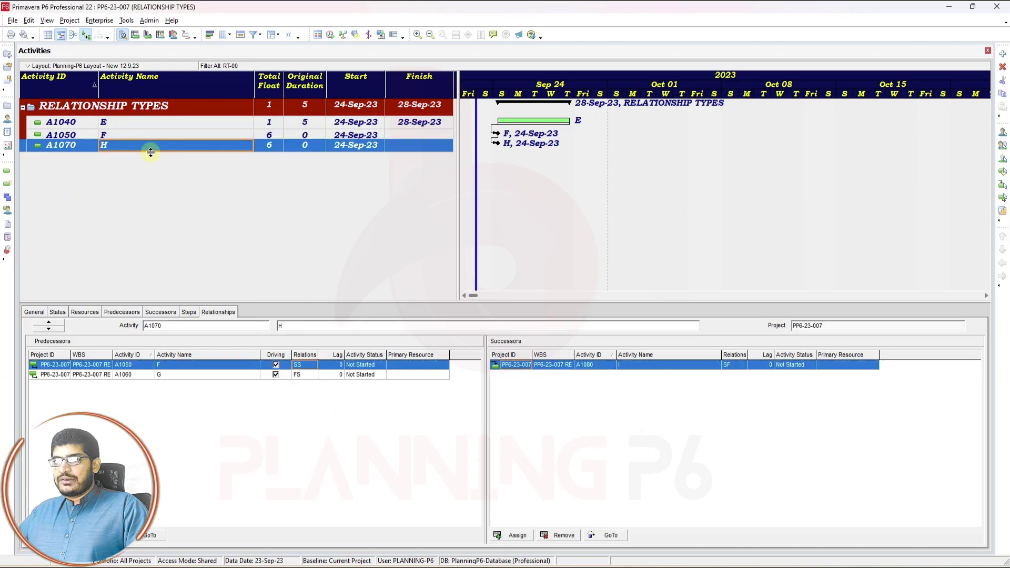
left_click(151, 127)
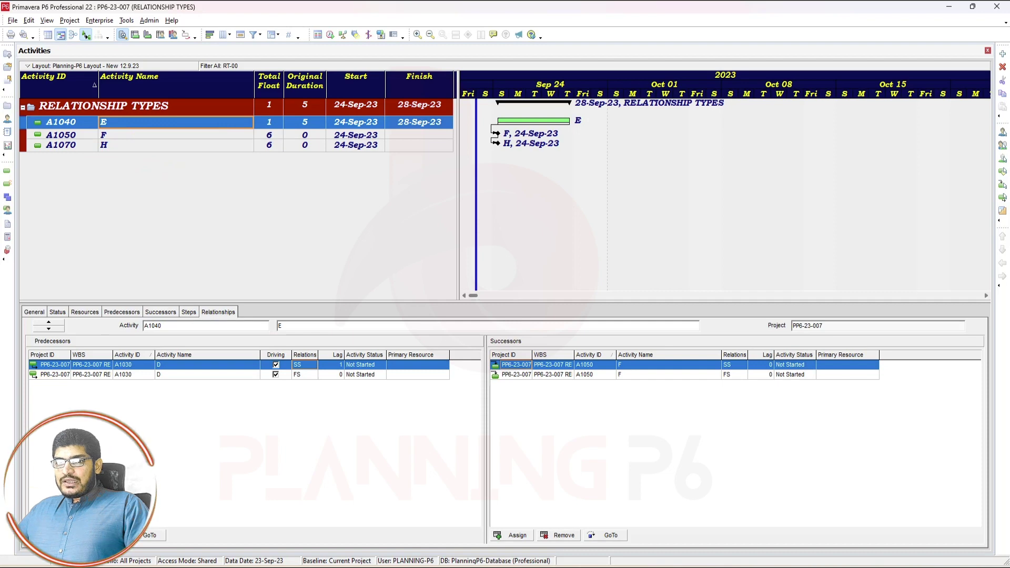
Remove all predecessor relationships from filtered activities E, F and H, selecting activities A to L in Assign Predecessors and repeating the removal
left_click(57, 535)
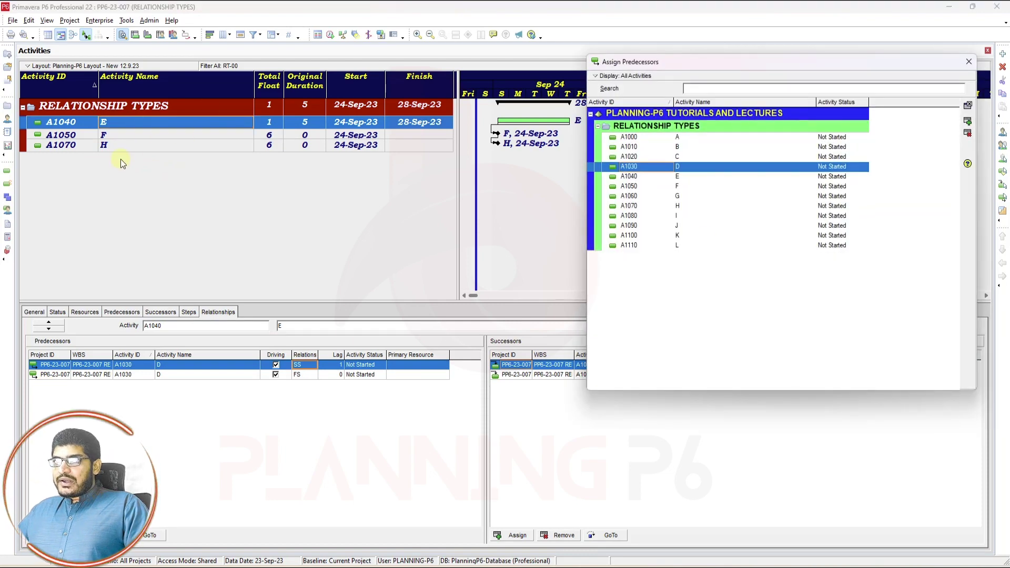
left_click(126, 147, "shift")
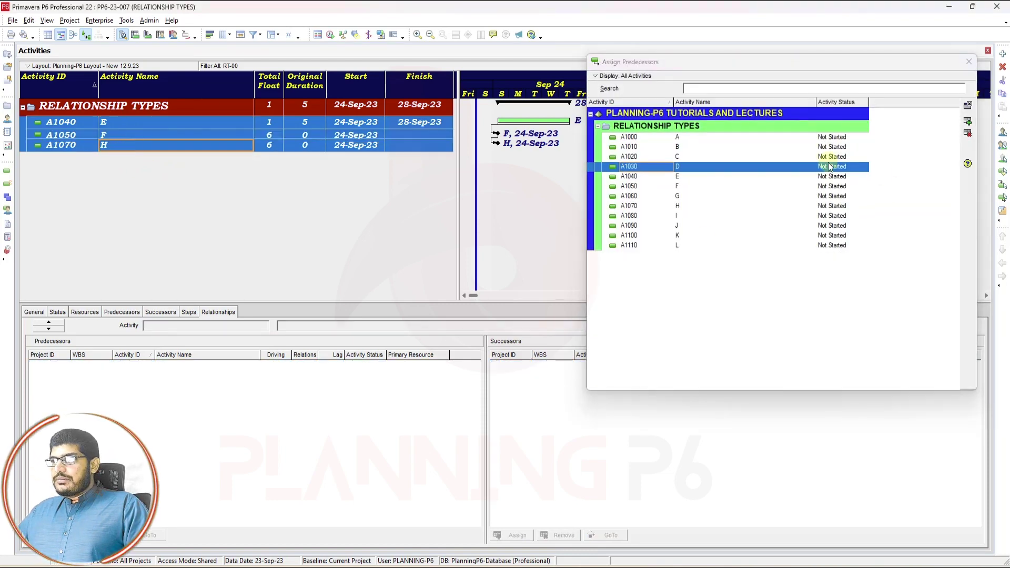
left_click(772, 217)
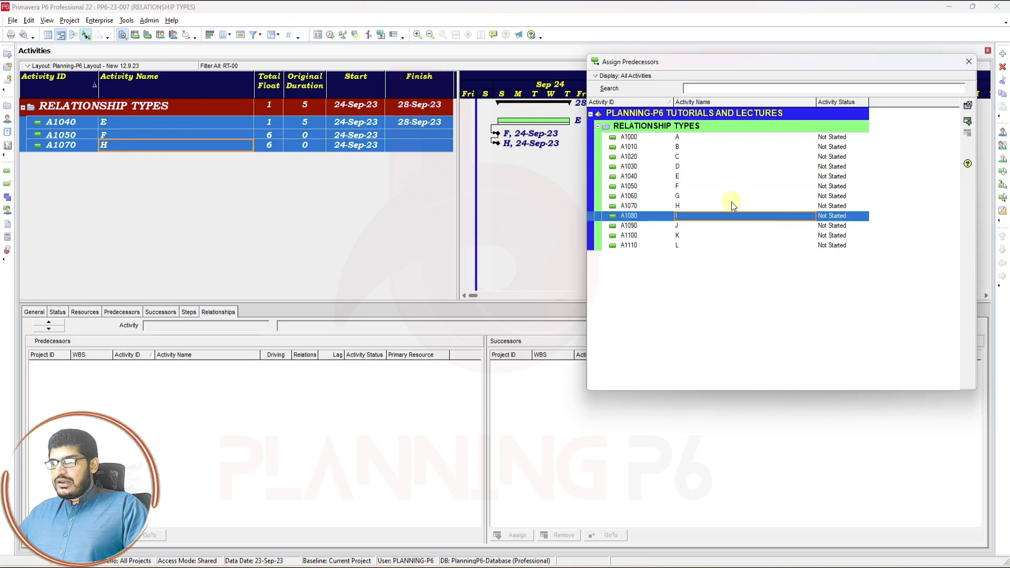
left_click(702, 244)
left_click(694, 138, "shift")
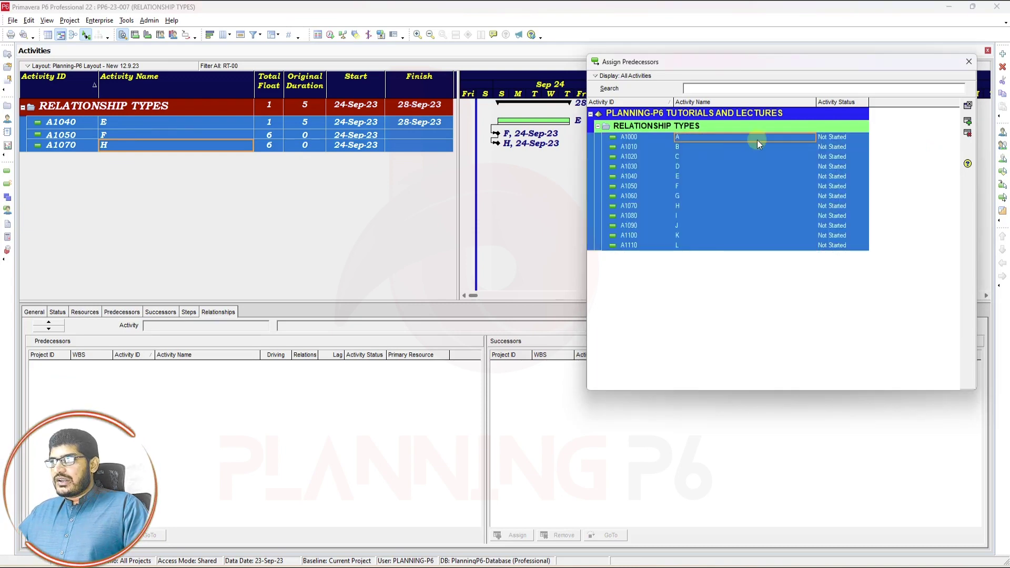
left_click(968, 132)
left_click(480, 304)
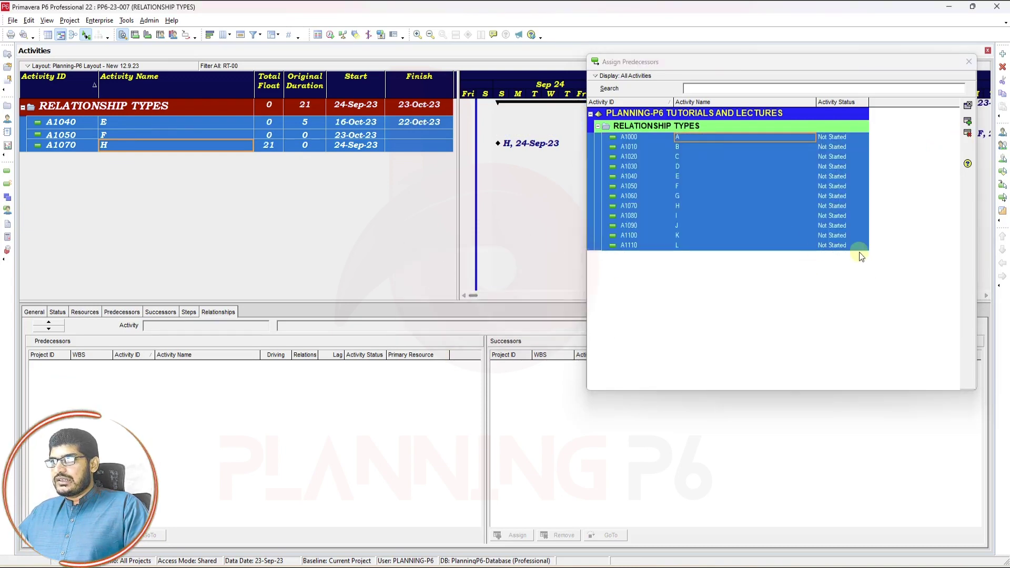
left_click(967, 133)
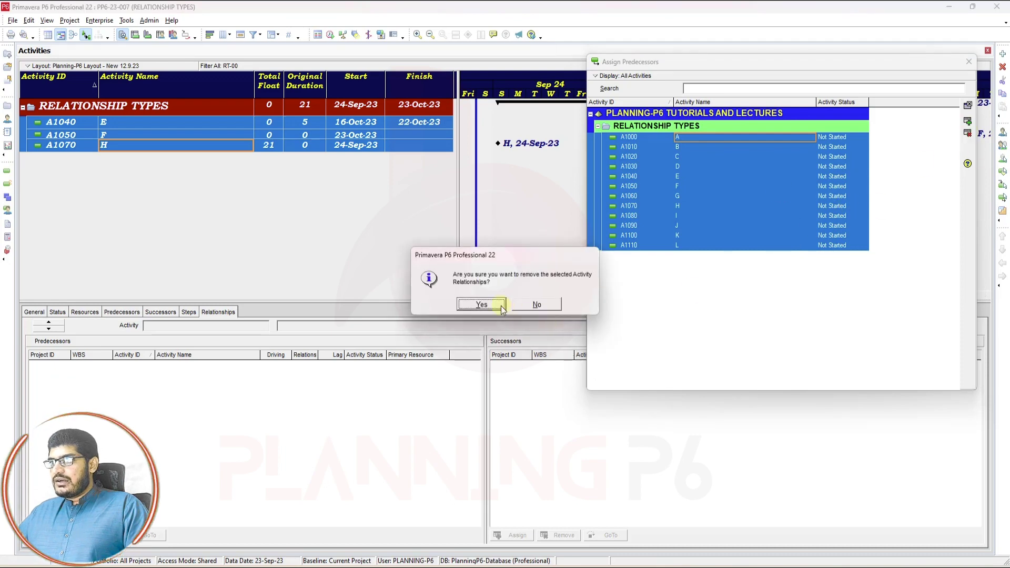
left_click(481, 303)
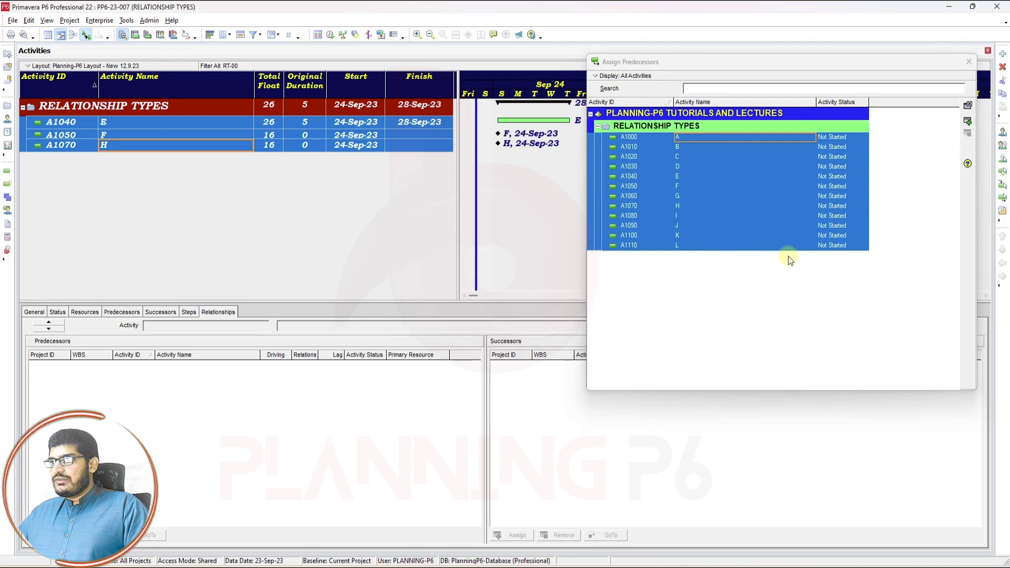
left_click(970, 63)
Turn off the RT-00 filter and show all activities again
right_click(370, 162)
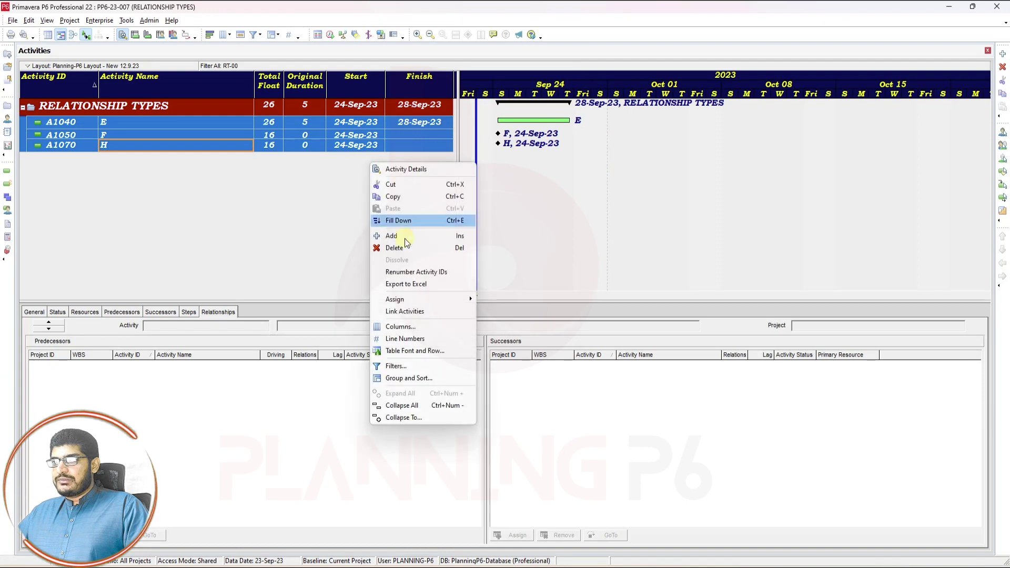
left_click(395, 366)
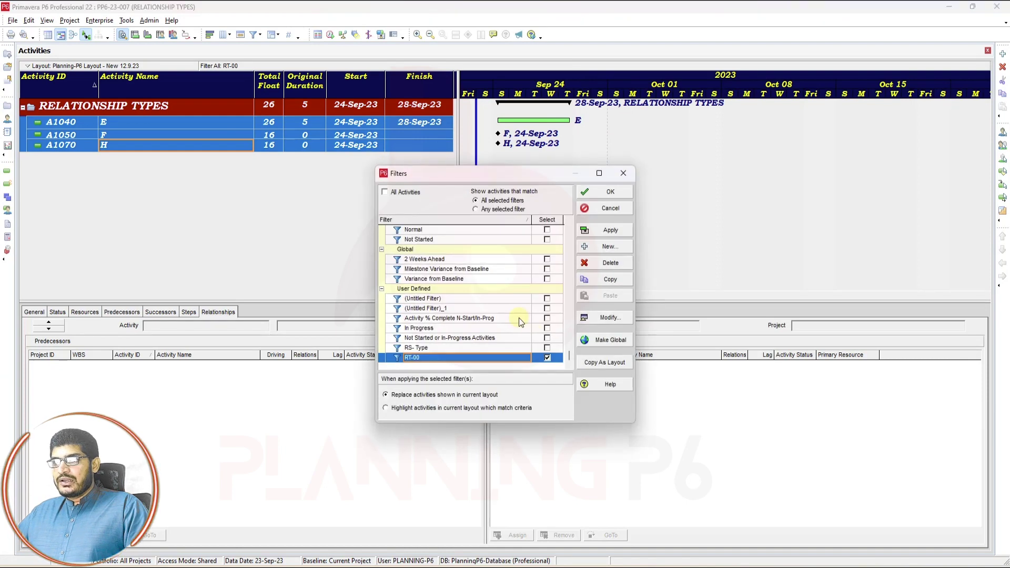
left_click(547, 357)
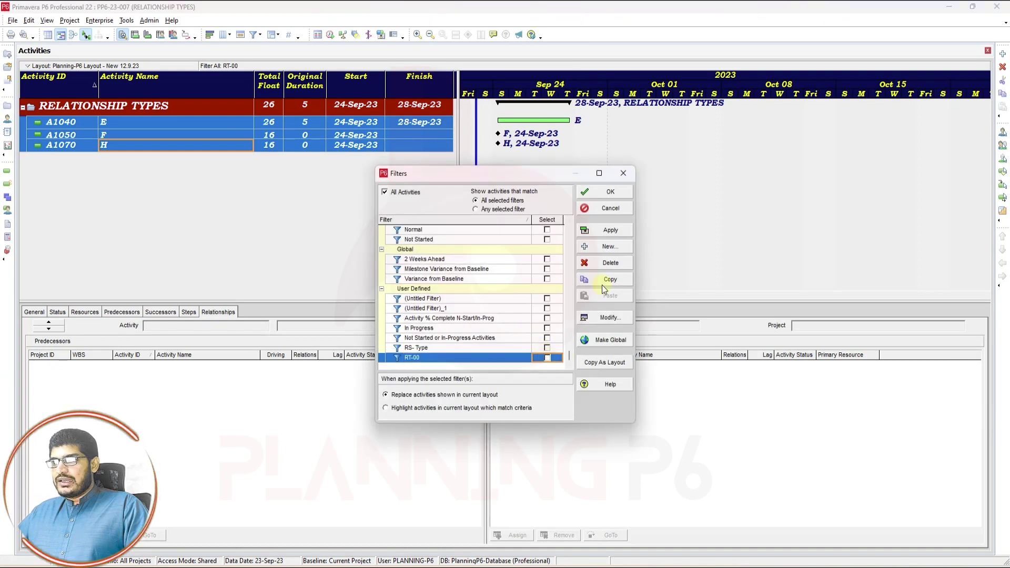
left_click(612, 230)
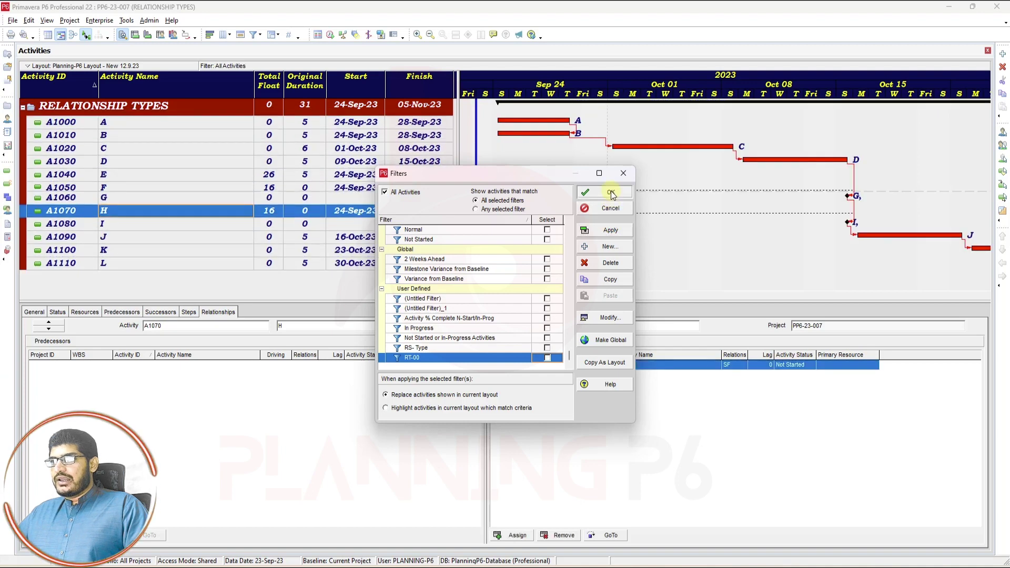
left_click(612, 193)
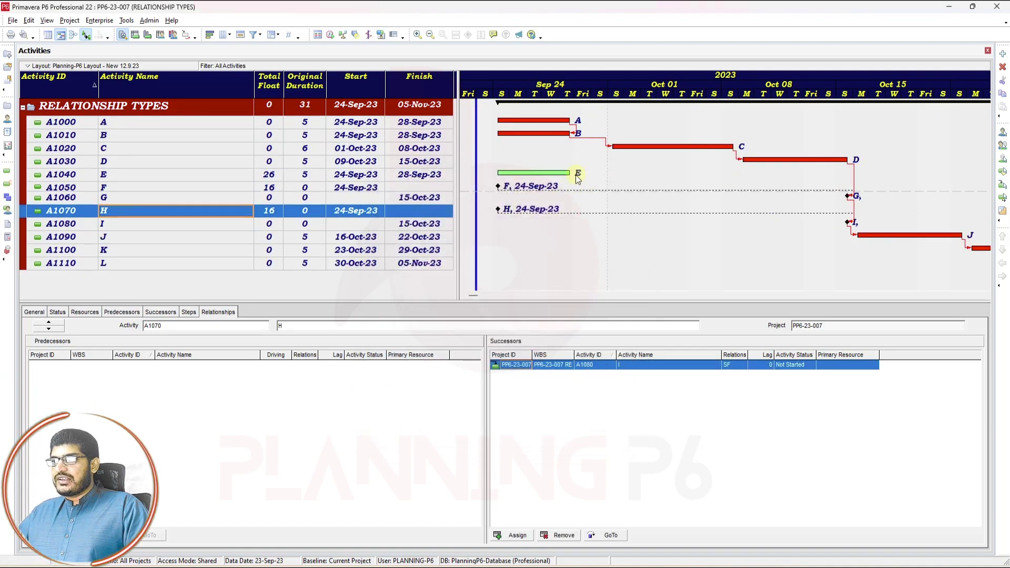
Check the predecessors and successors of activities E, D and F, and their links in the Gantt chart
left_click(413, 175)
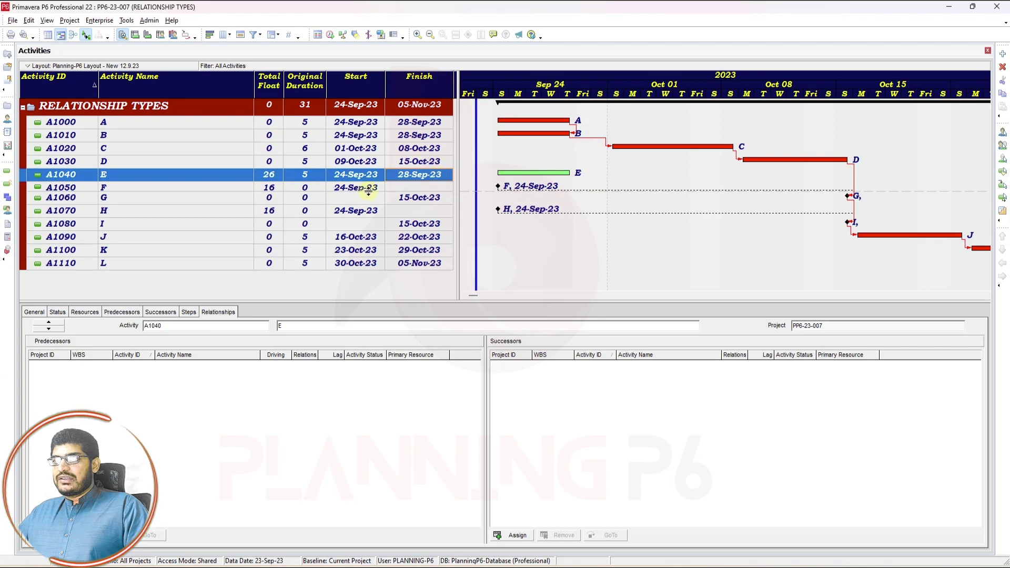
left_click(190, 162)
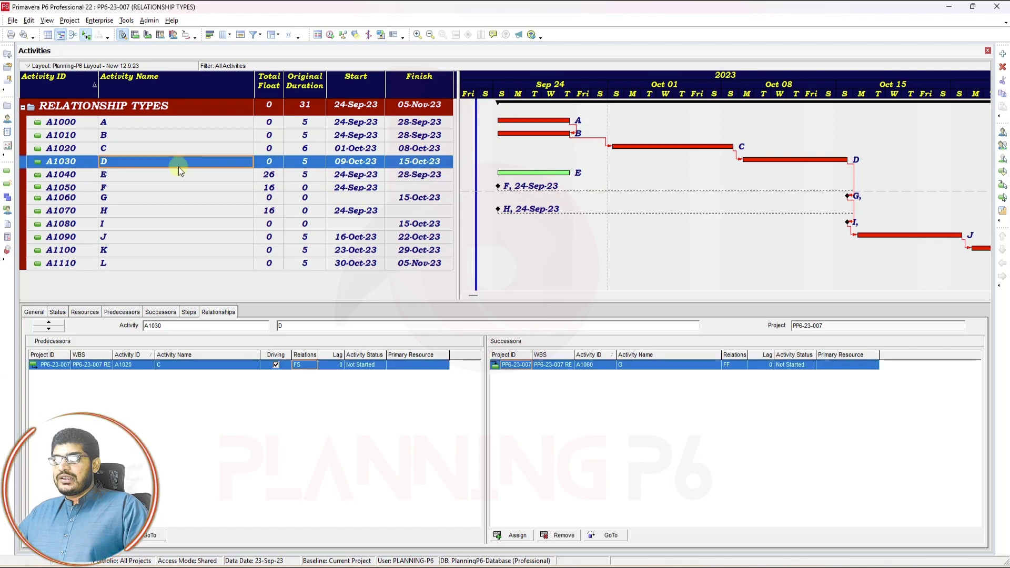
left_click(164, 177)
left_click(154, 188)
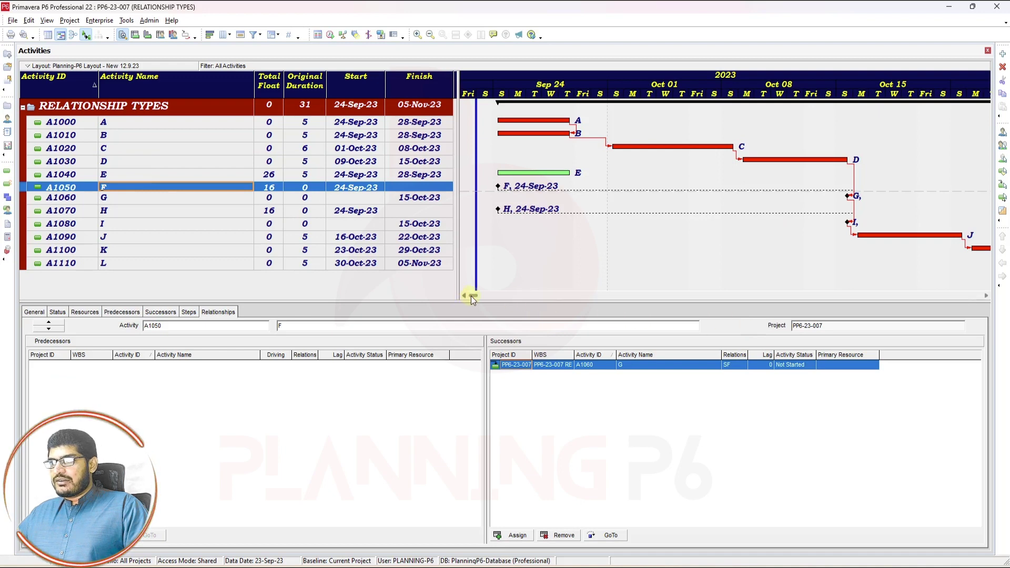
left_click_drag(473, 296, 379, 280)
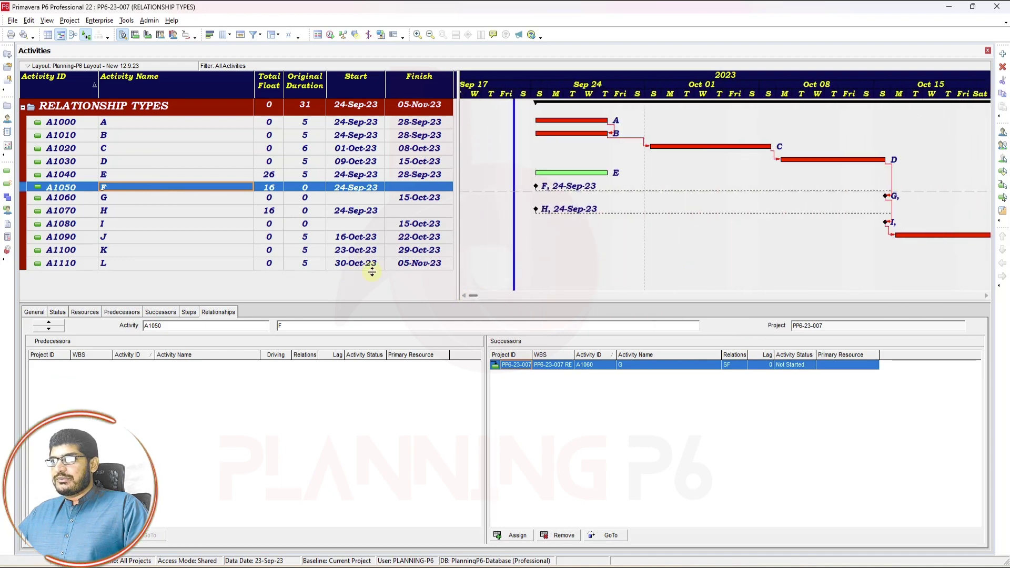